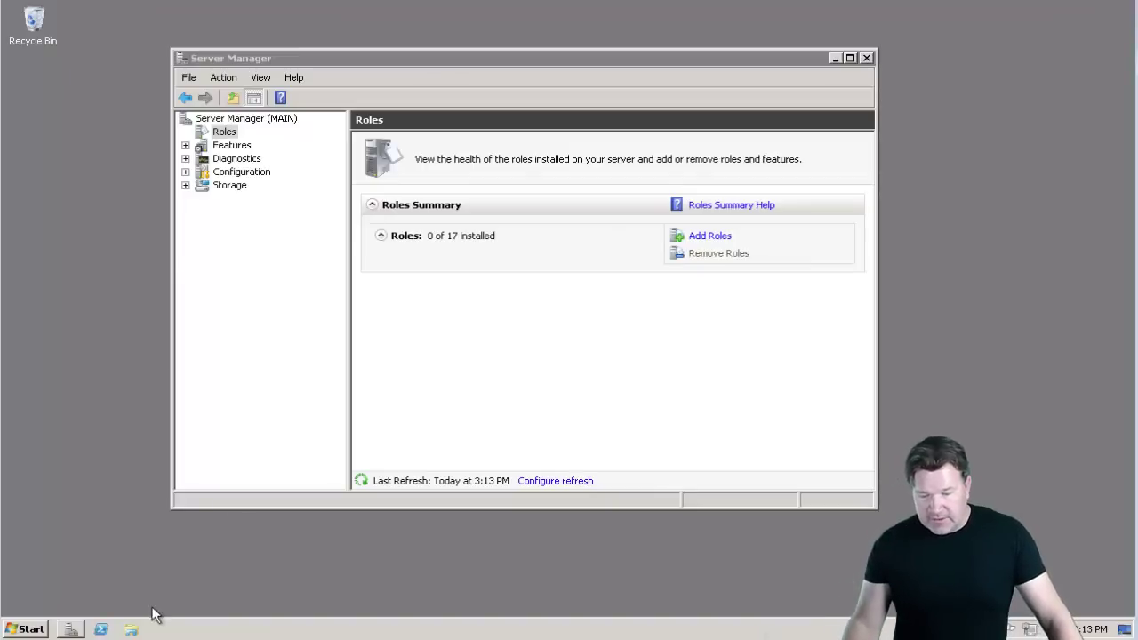
Create a new folder named installs on MAIN's C: drive
click(131, 630)
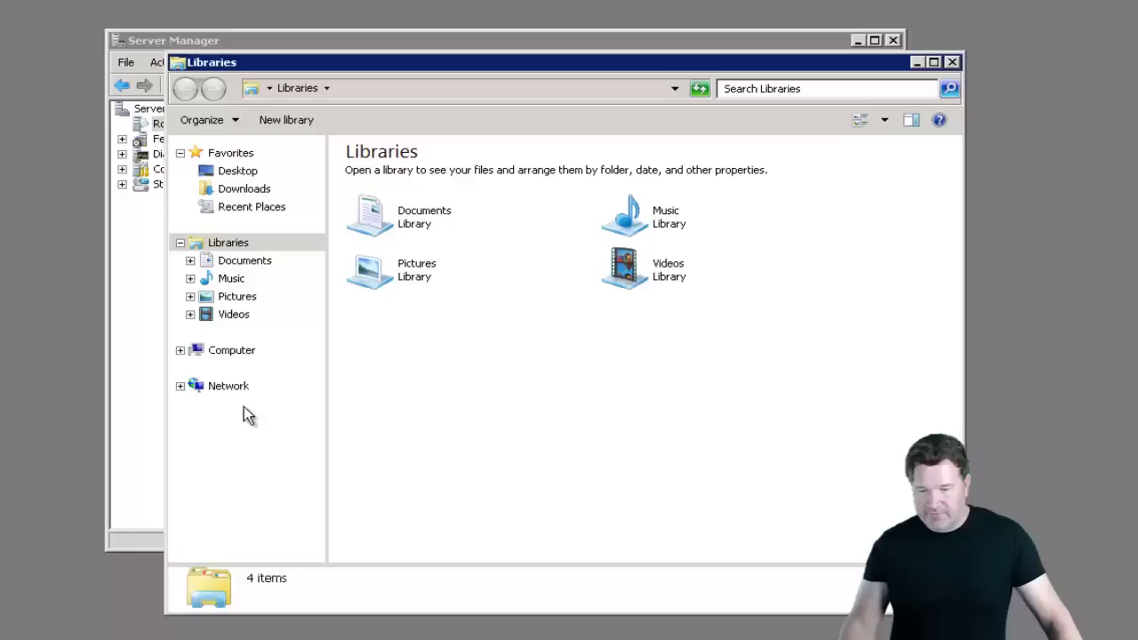
click(173, 373)
double_click(394, 183)
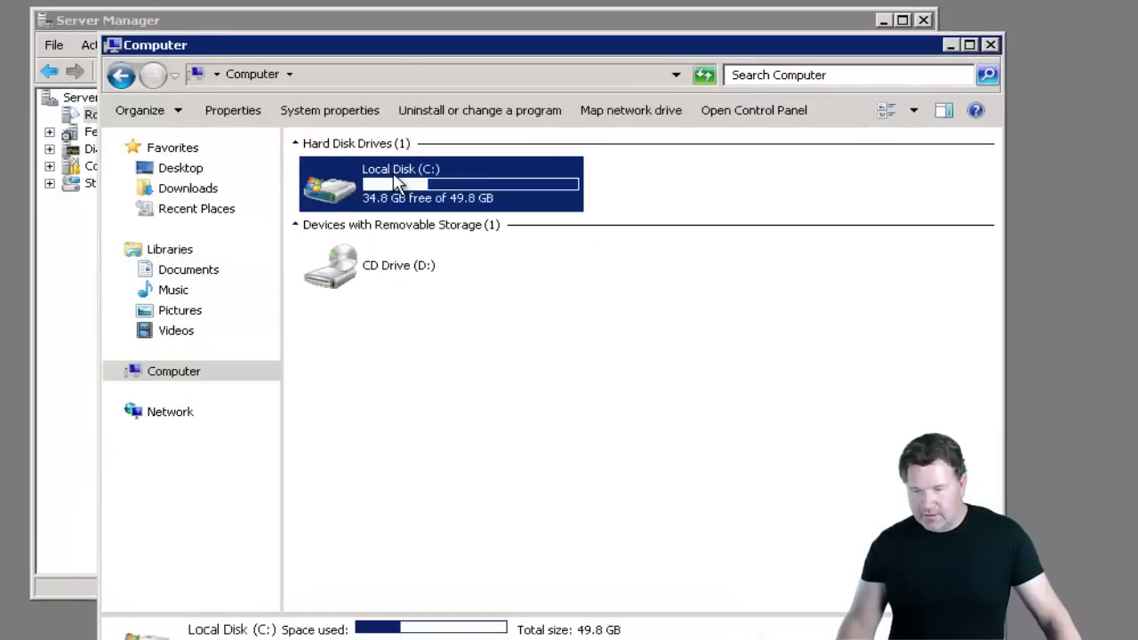
right_click(374, 345)
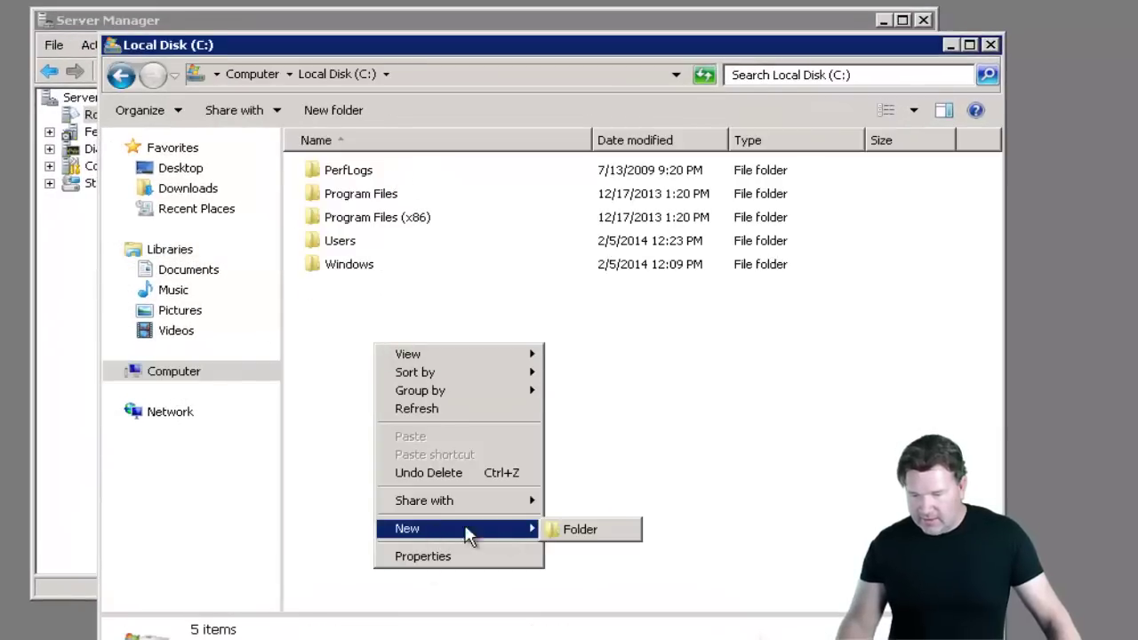
click(560, 530)
text(in)
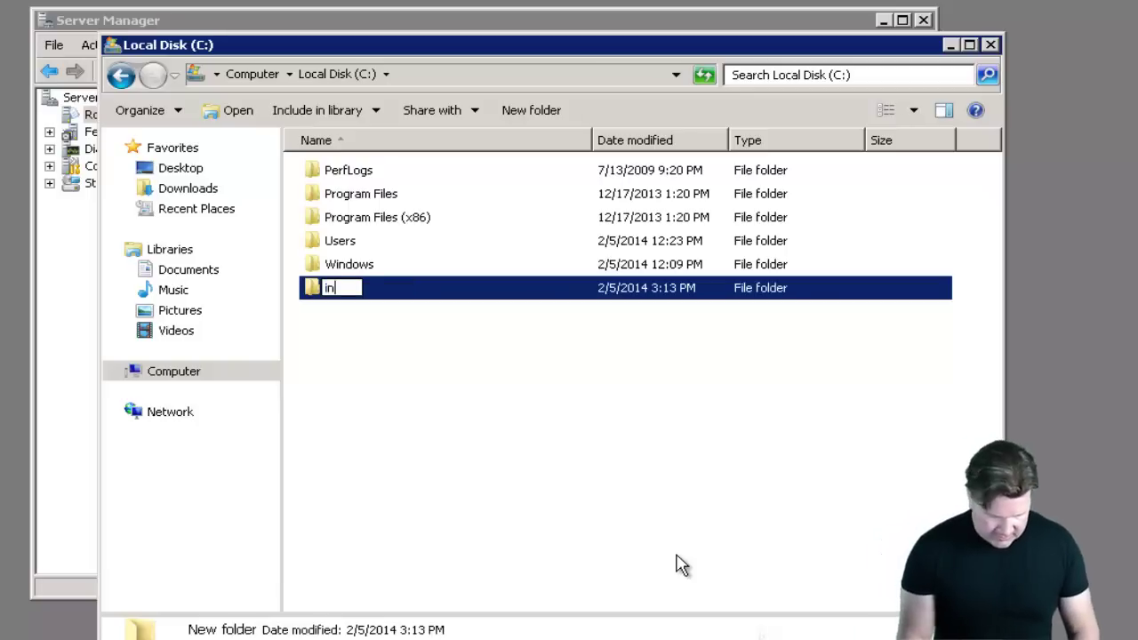
text(stalls)
key(Return)
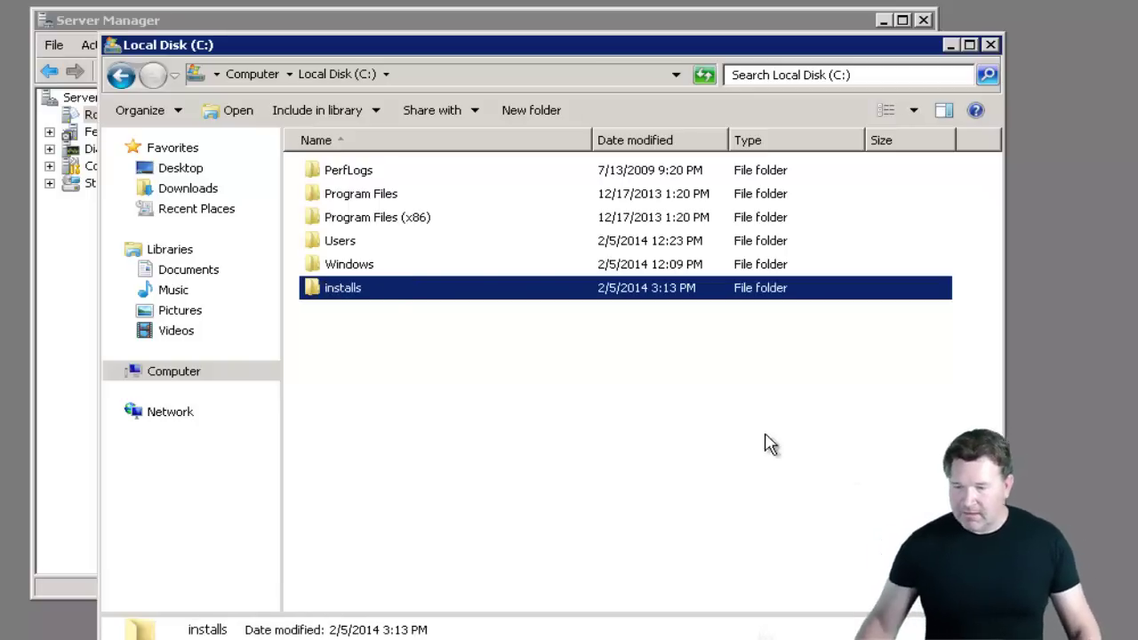
Share the installs folder from its Properties Sharing settings
right_click(364, 294)
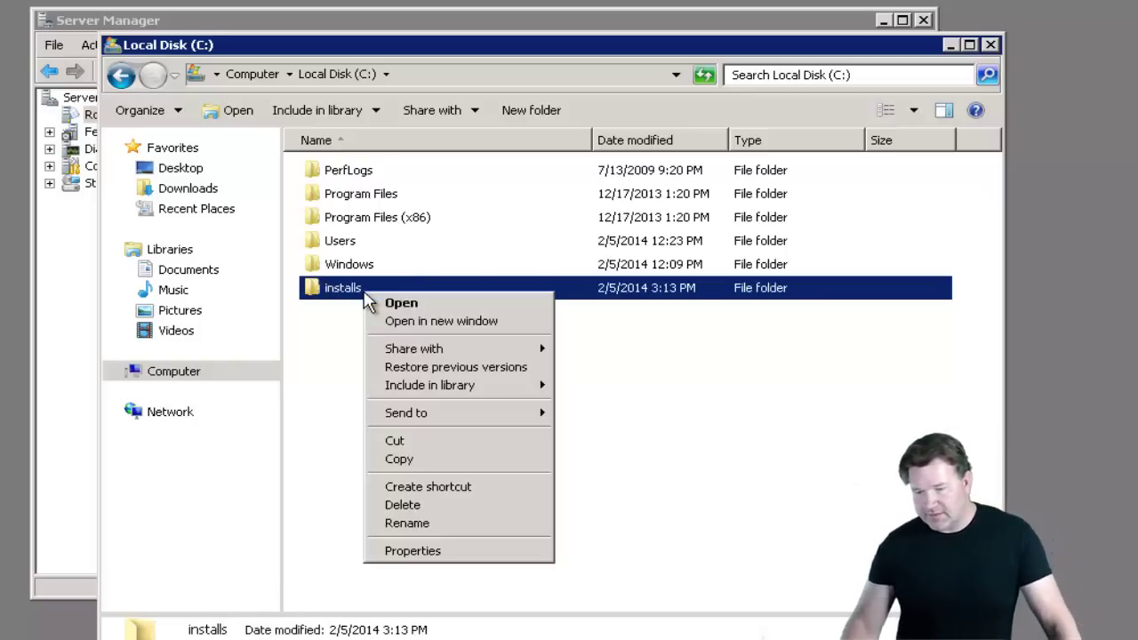
click(427, 553)
click(475, 271)
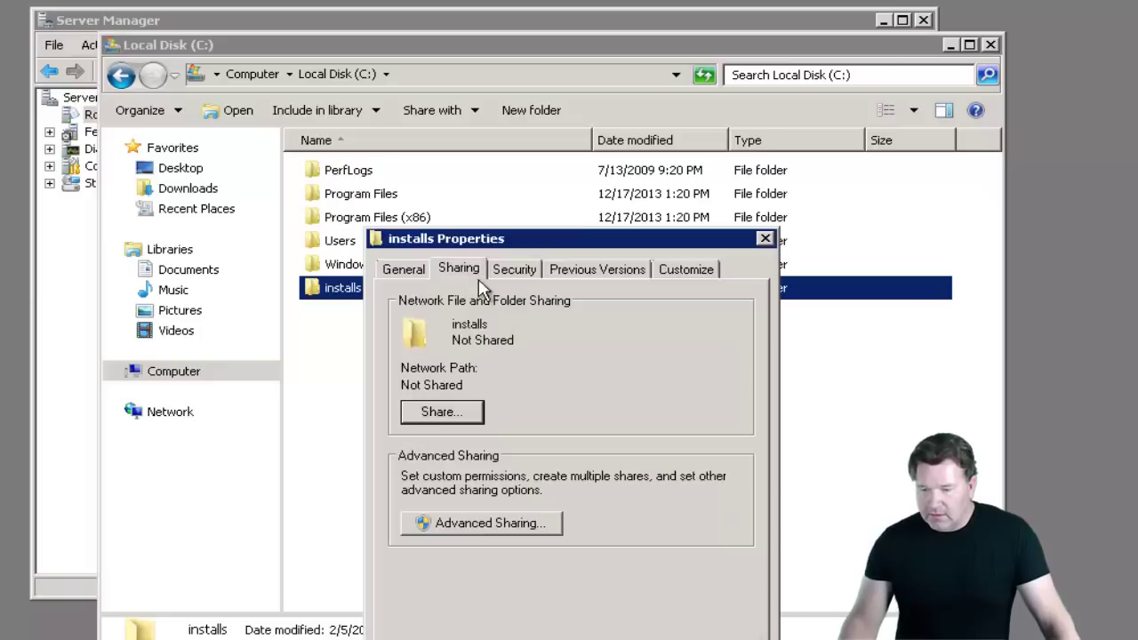
click(435, 409)
click(745, 639)
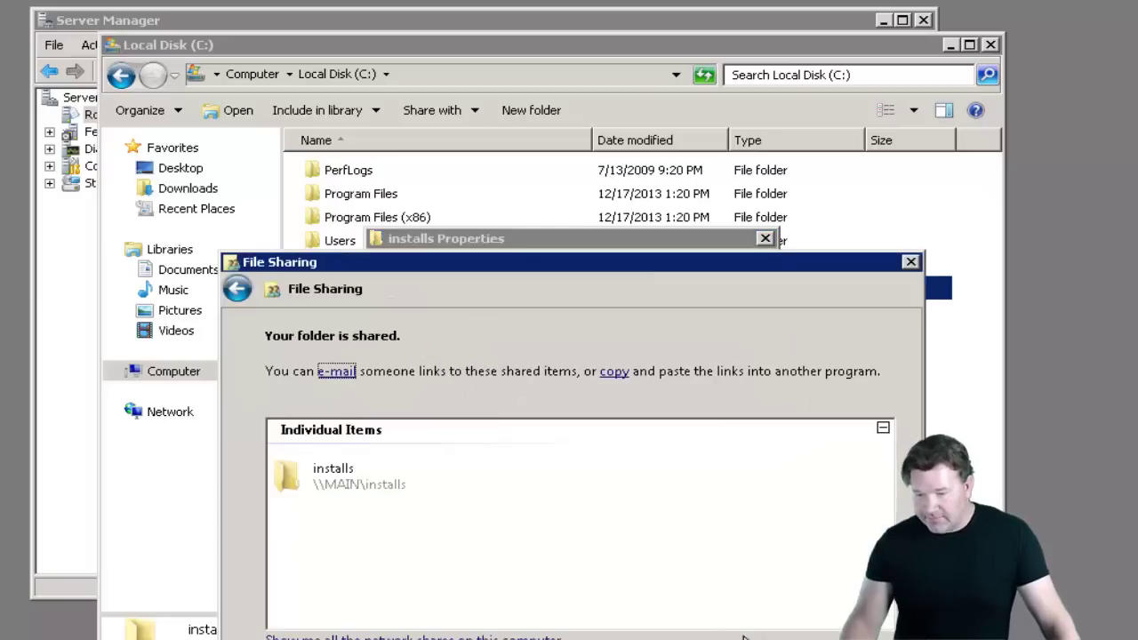
click(745, 638)
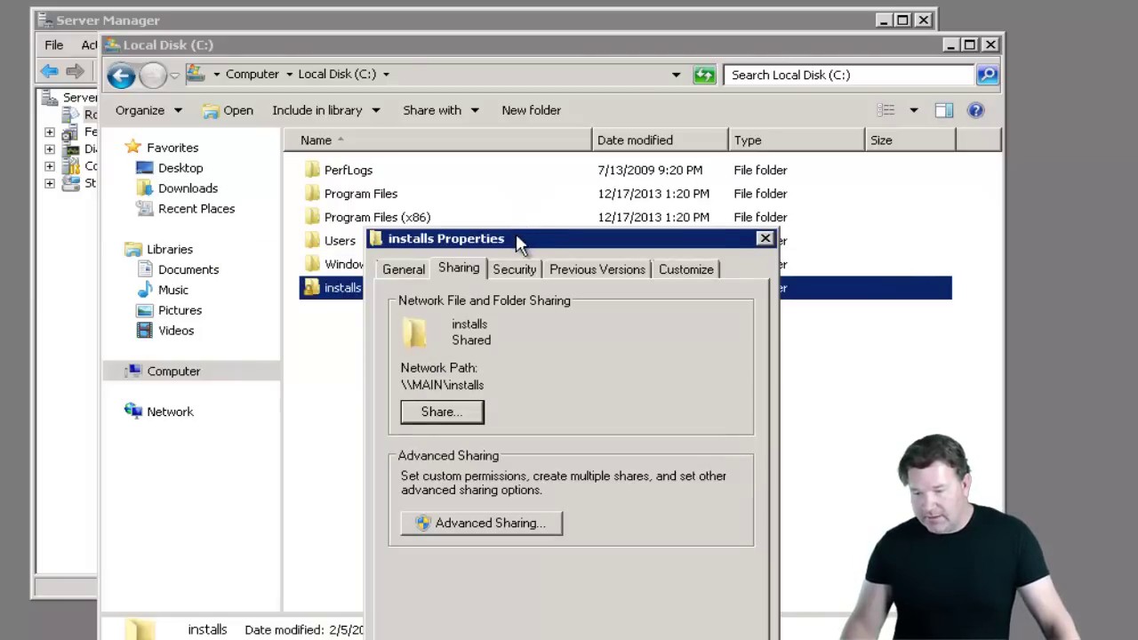
Add Domain Admins to the installs share permissions with Full Control and close the dialogs
drag(515, 239, 447, 137)
click(398, 425)
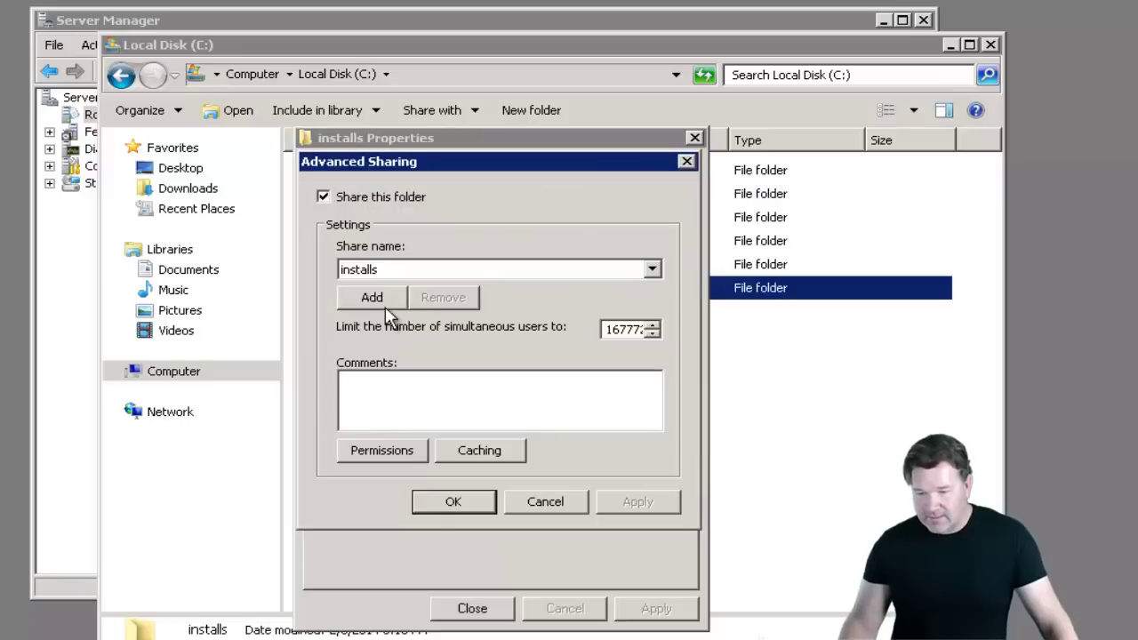
click(373, 458)
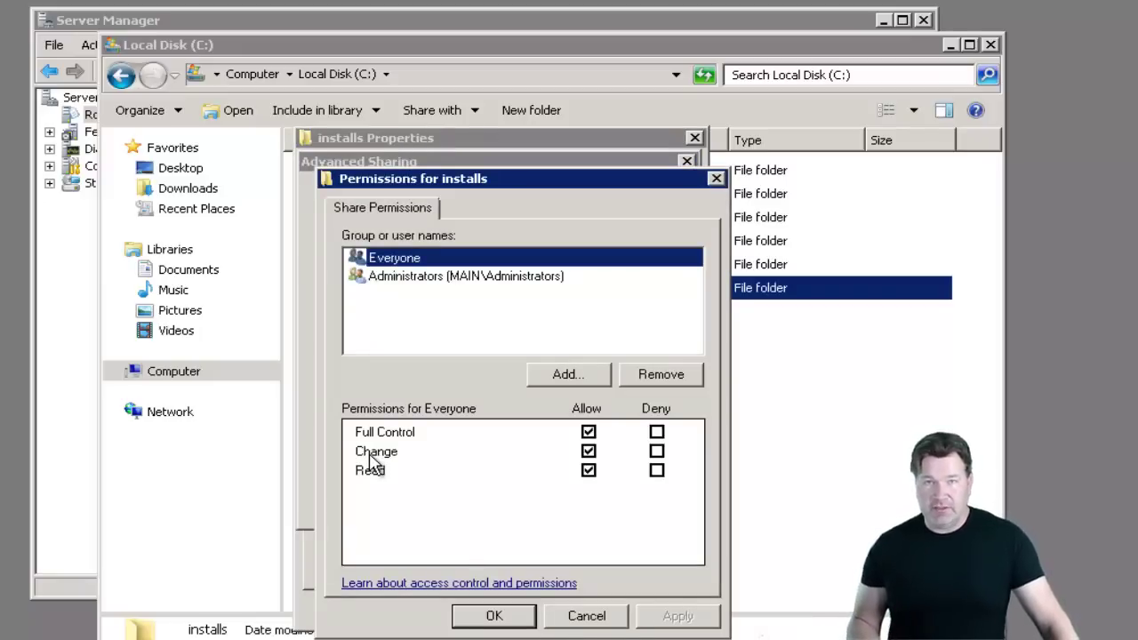
click(573, 377)
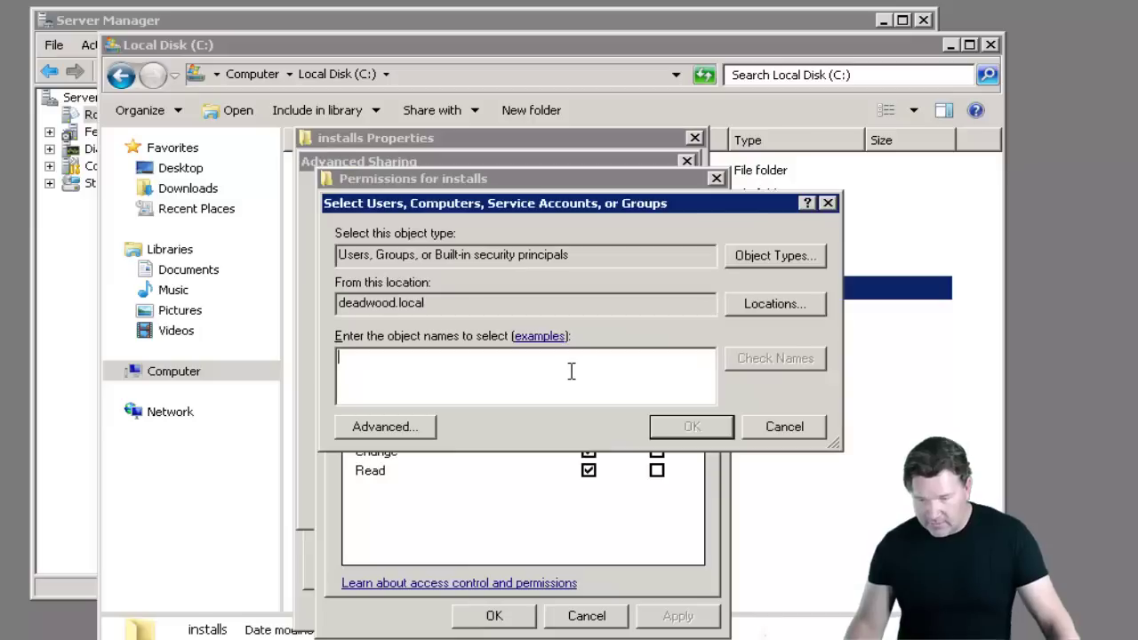
text(doma)
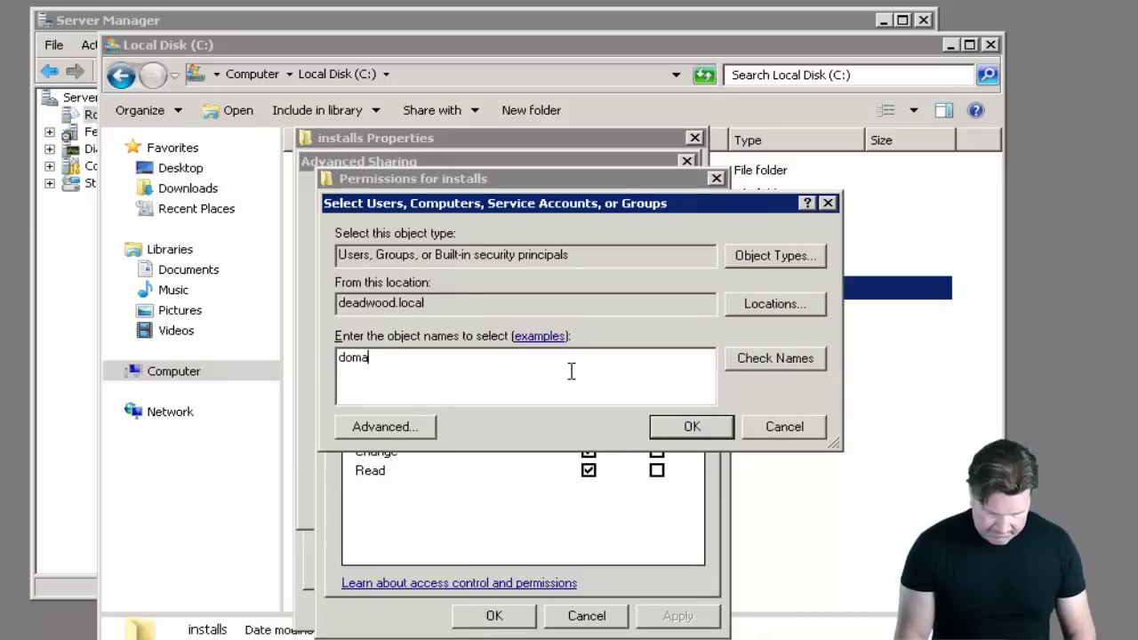
text(in admins)
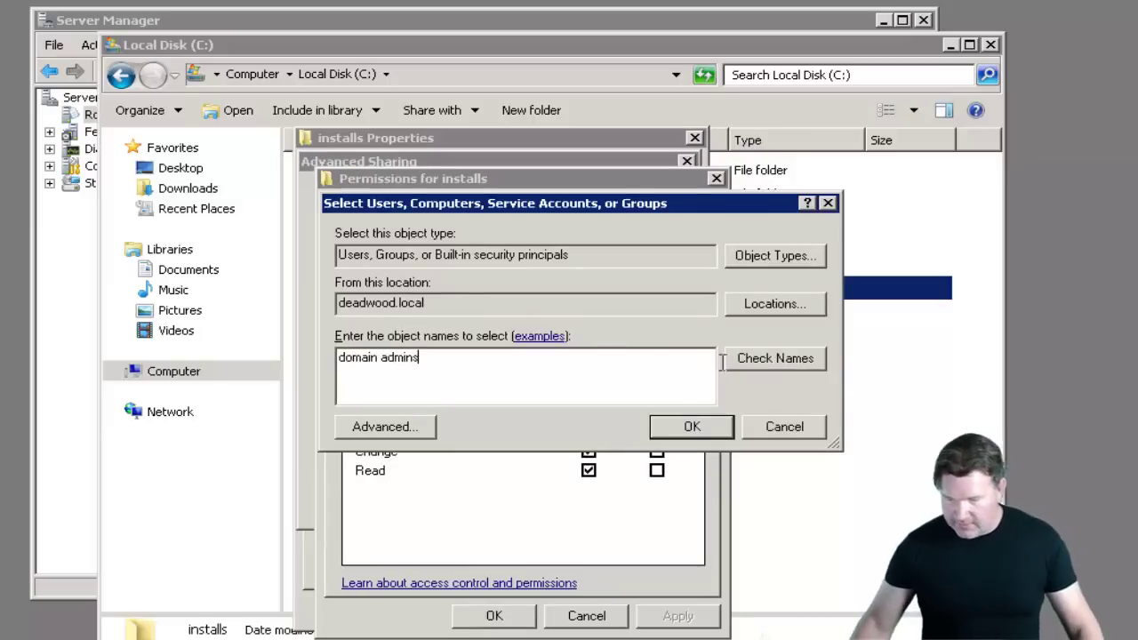
click(682, 423)
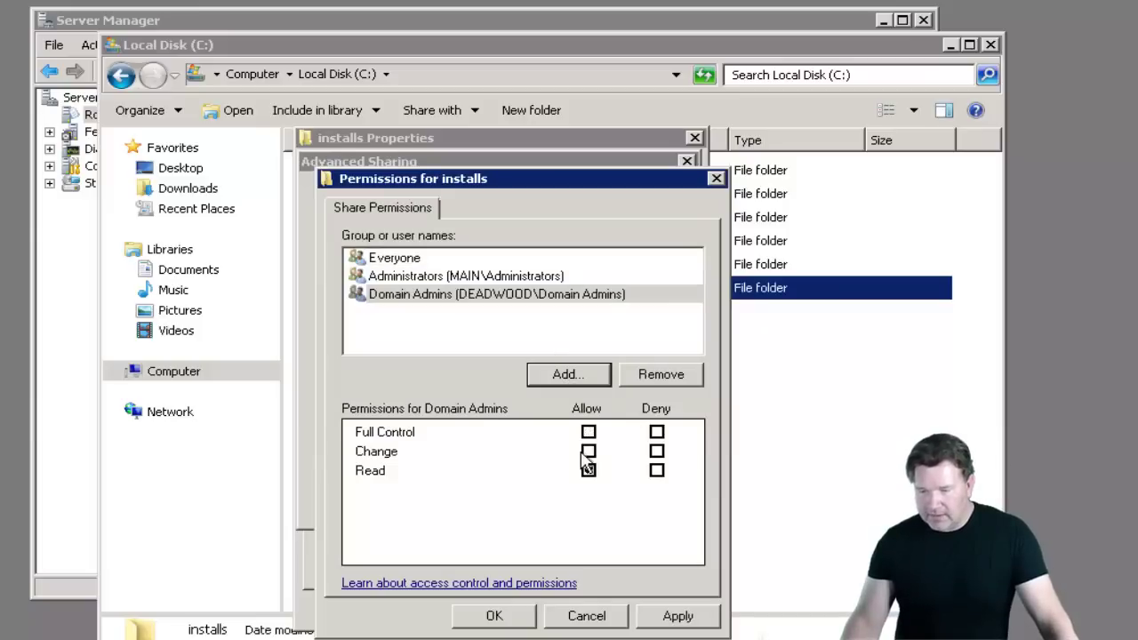
click(589, 432)
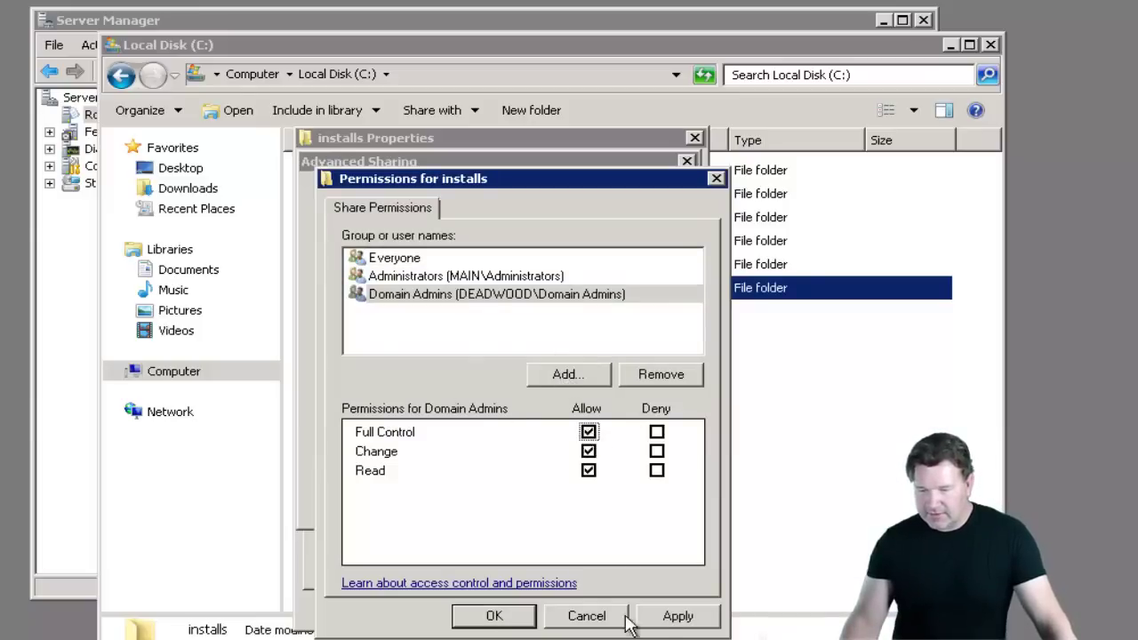
click(494, 617)
click(441, 504)
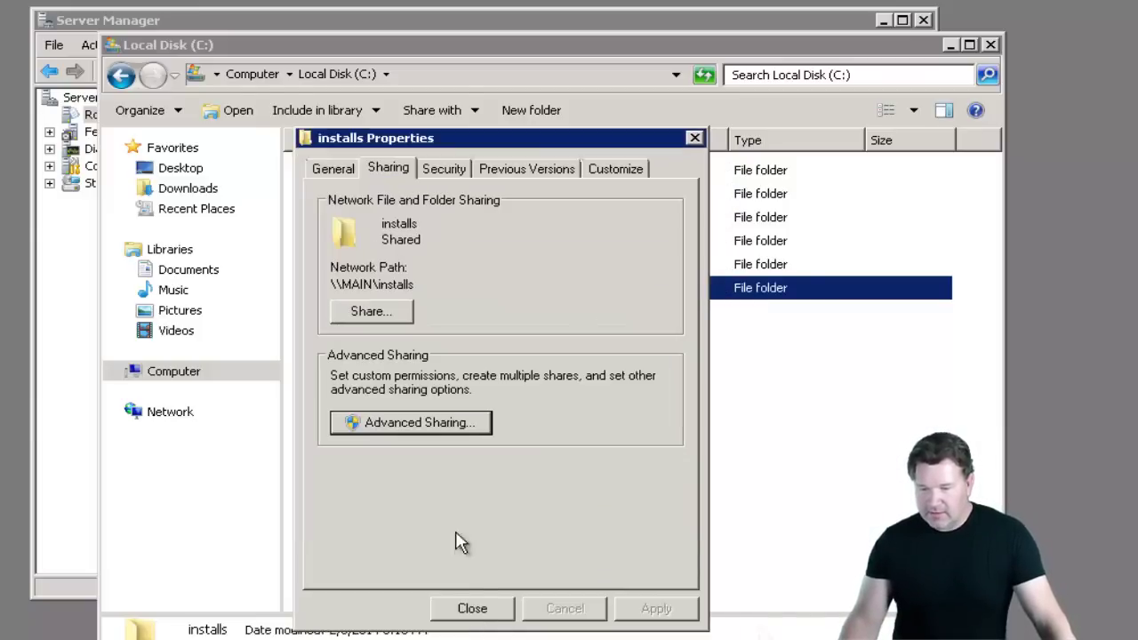
click(471, 608)
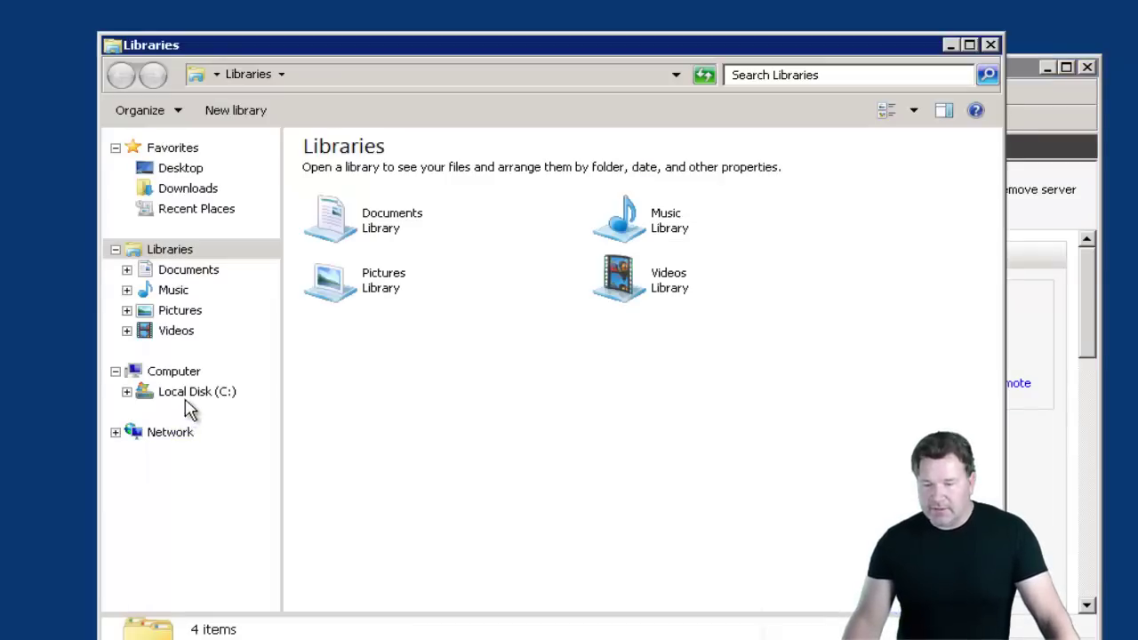
Create a new folder named installs on SITE1's C: drive
click(189, 399)
right_click(338, 335)
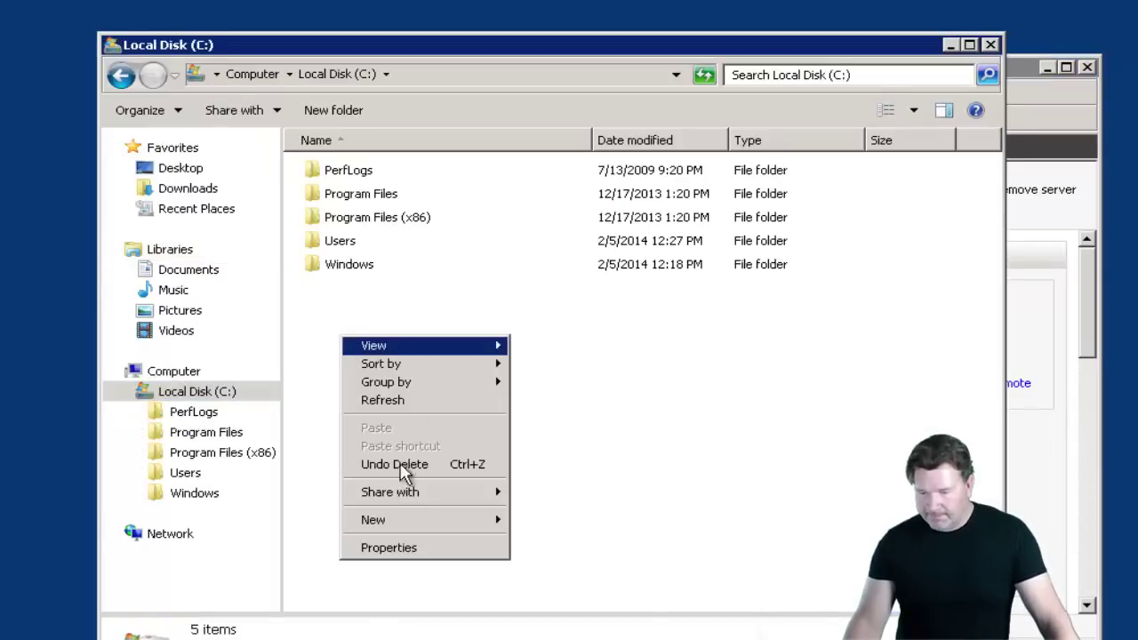
mouse_move(373, 519)
click(544, 521)
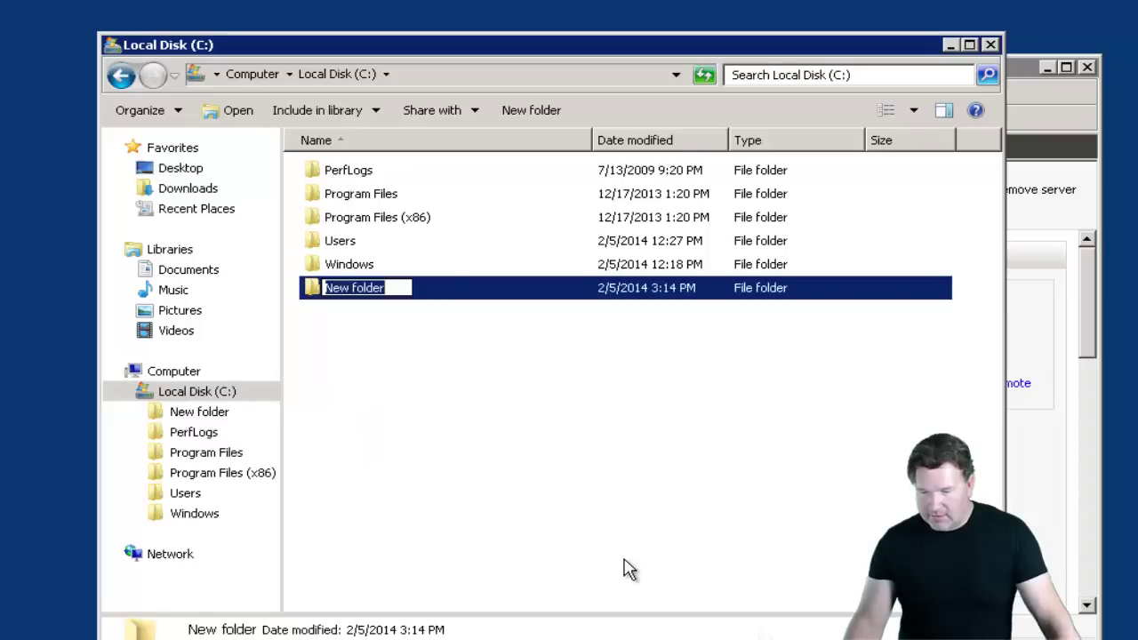
text(insta)
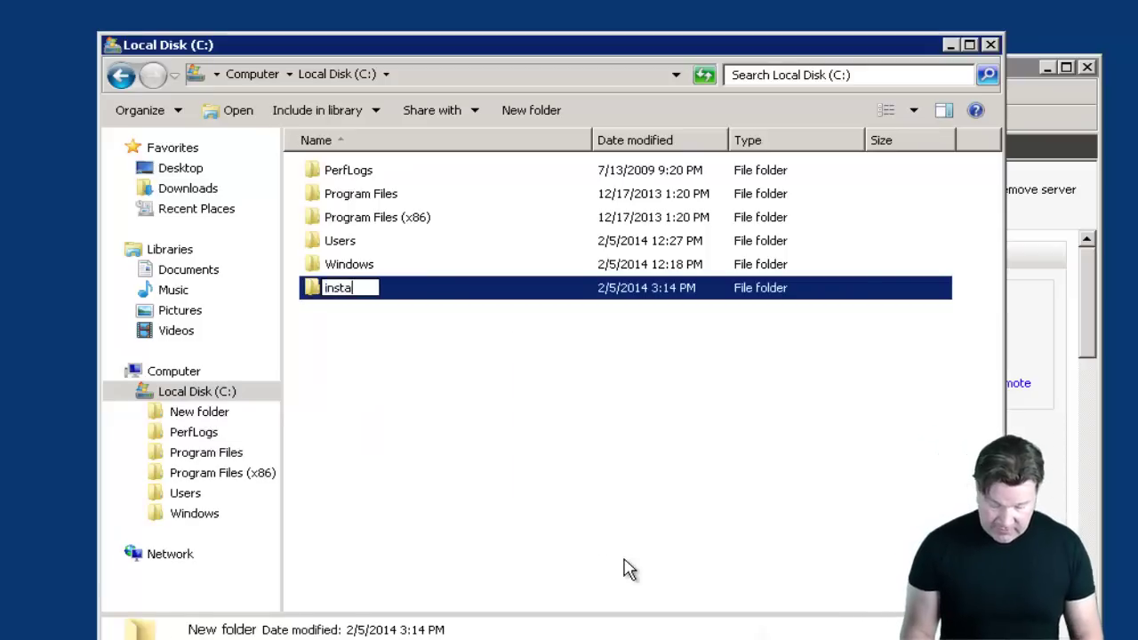
text(lls)
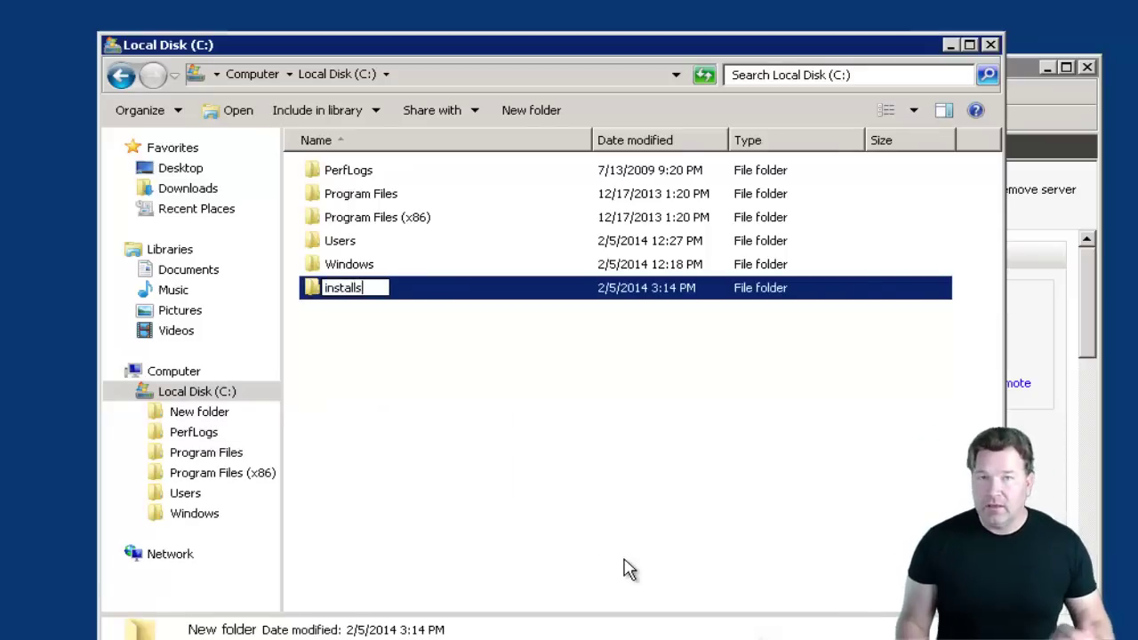
key(Return)
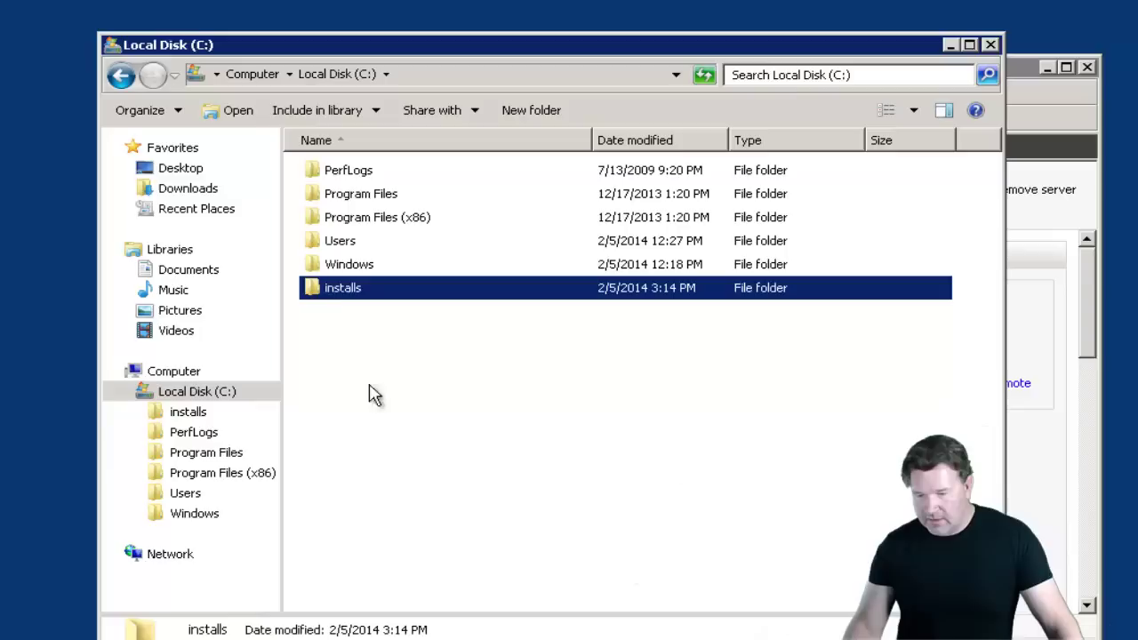
Share SITE1's installs folder from its Properties Sharing settings
right_click(329, 294)
click(391, 541)
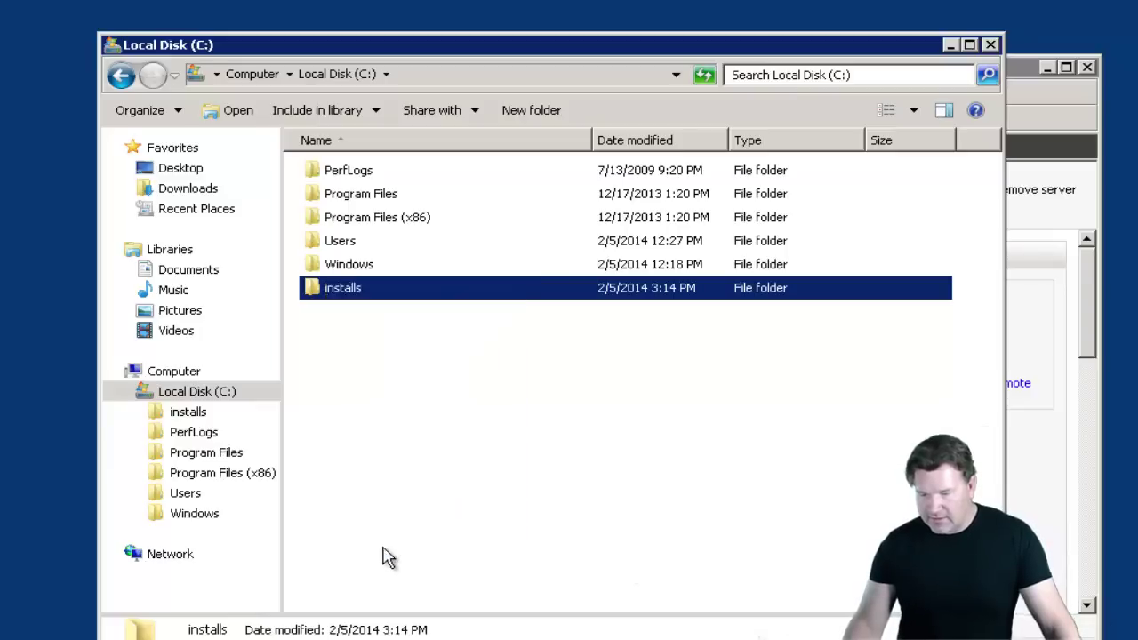
click(421, 270)
click(434, 405)
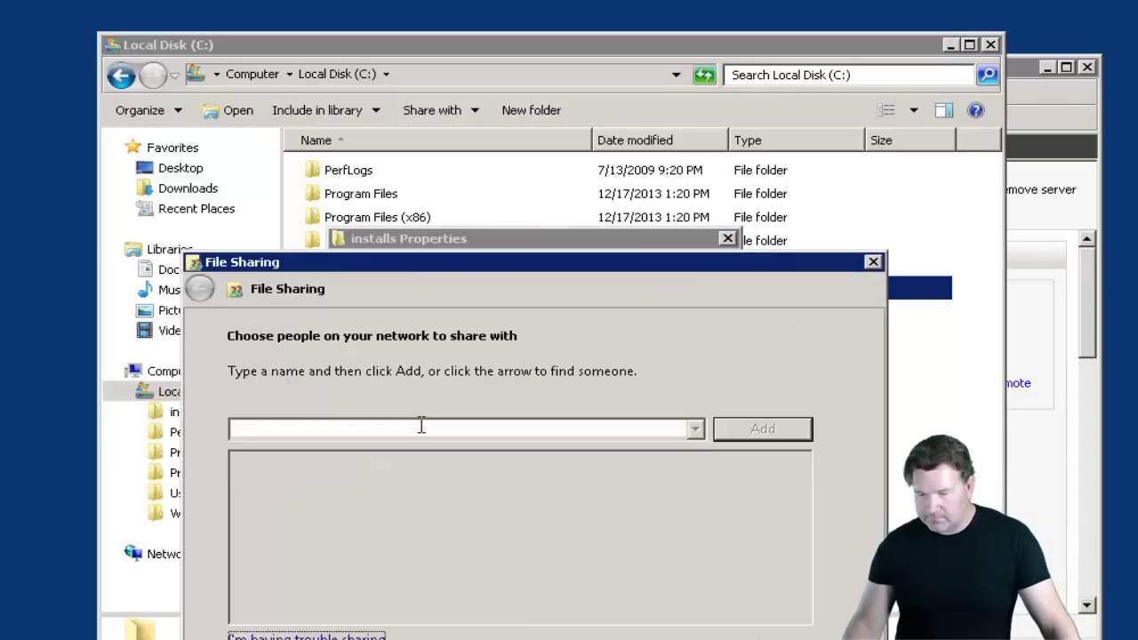
key(Return)
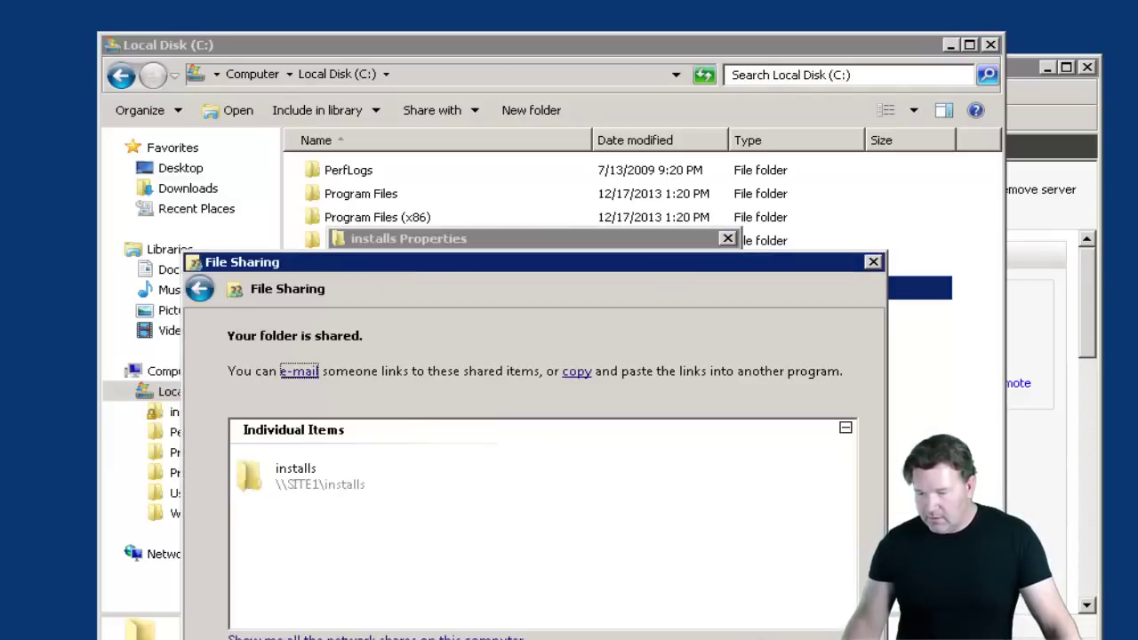
key(Return)
Grant Domain Admins Full Control in the advanced share permissions and close all dialogs
click(462, 524)
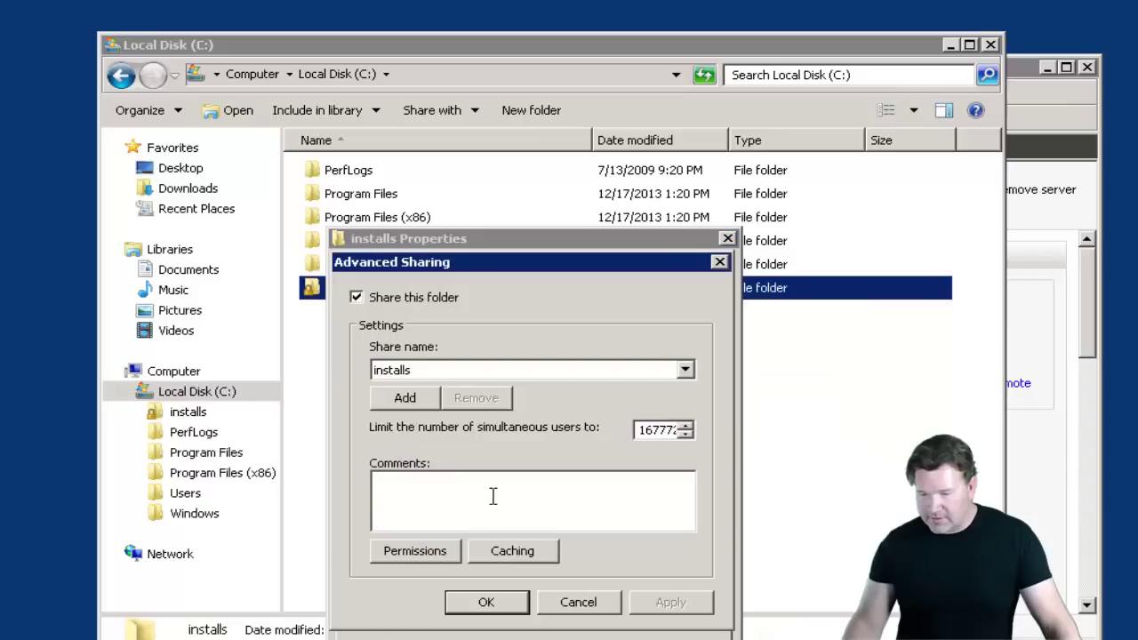
click(407, 547)
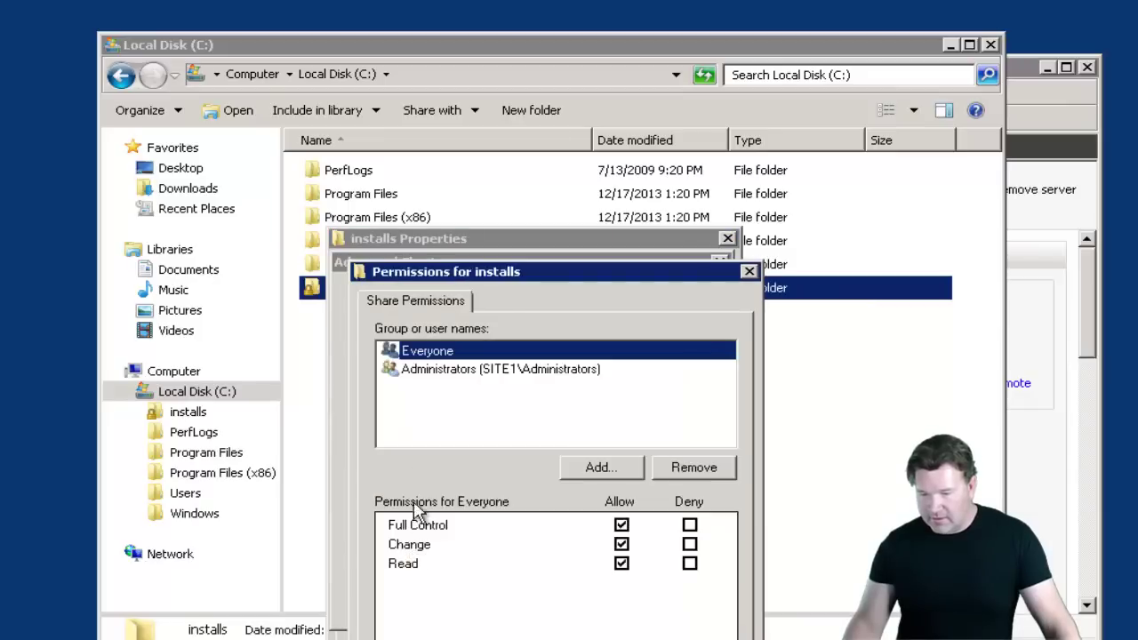
click(609, 471)
text(dom)
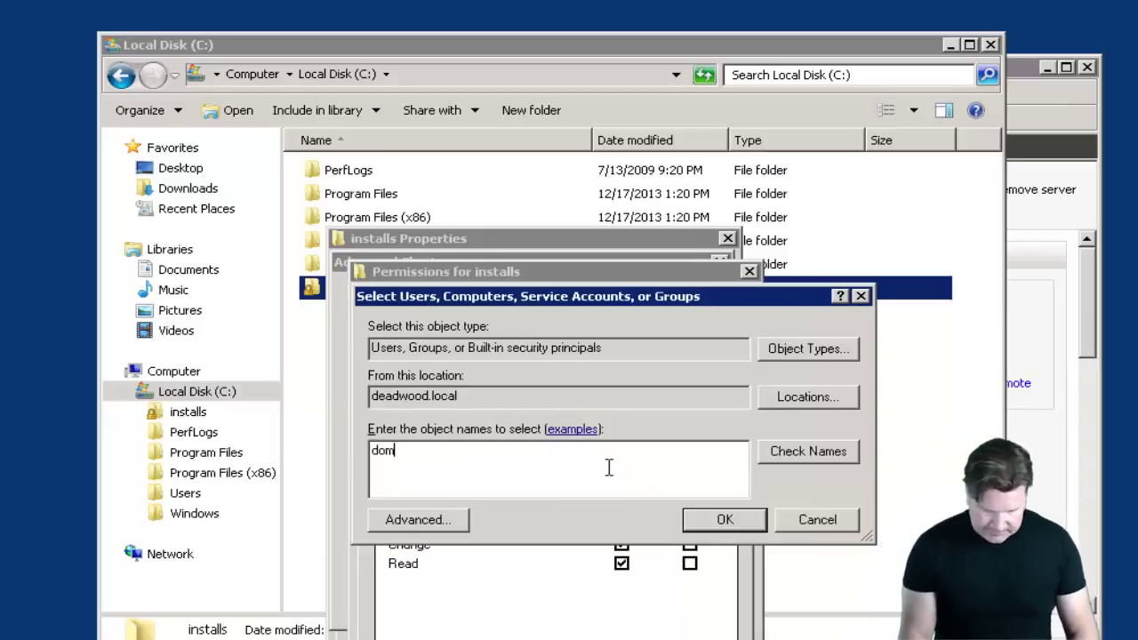
text(ain admins)
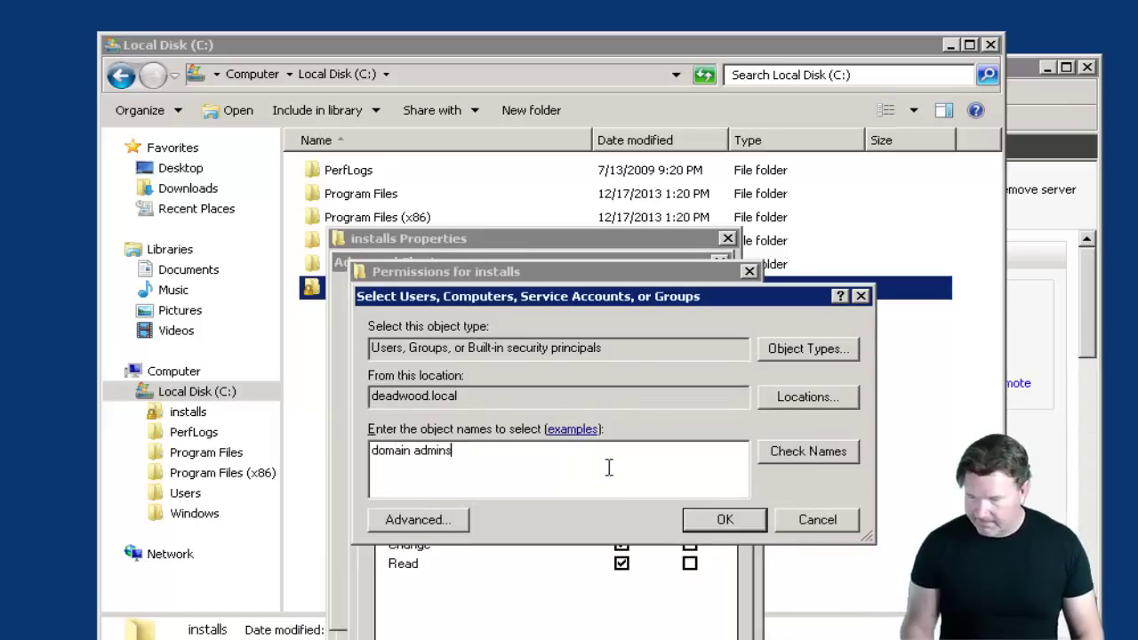
click(710, 521)
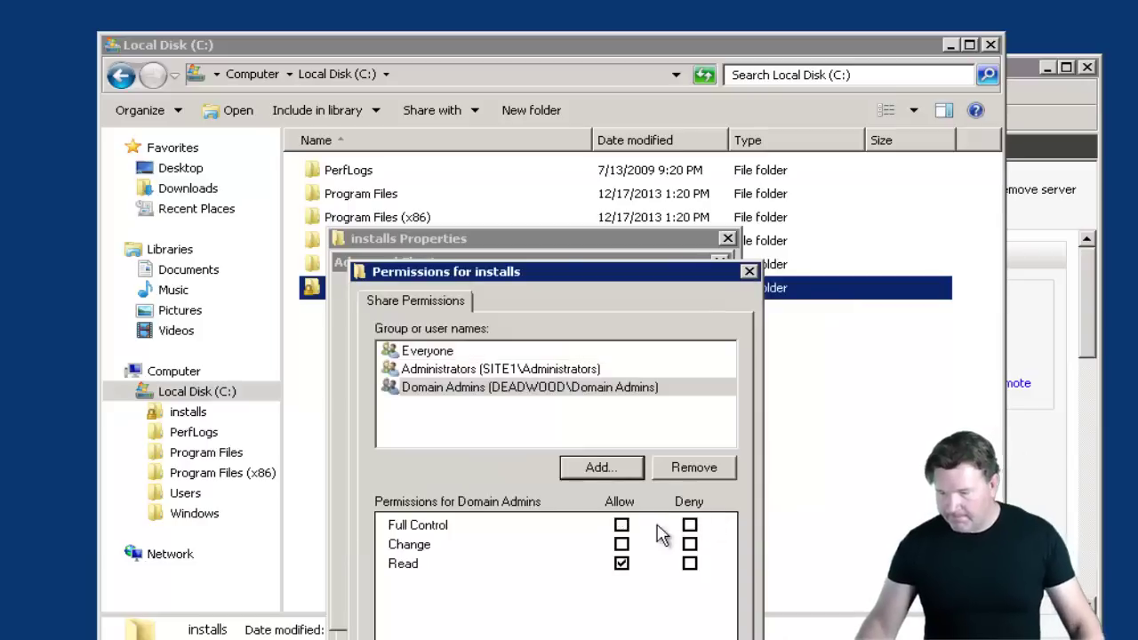
click(621, 525)
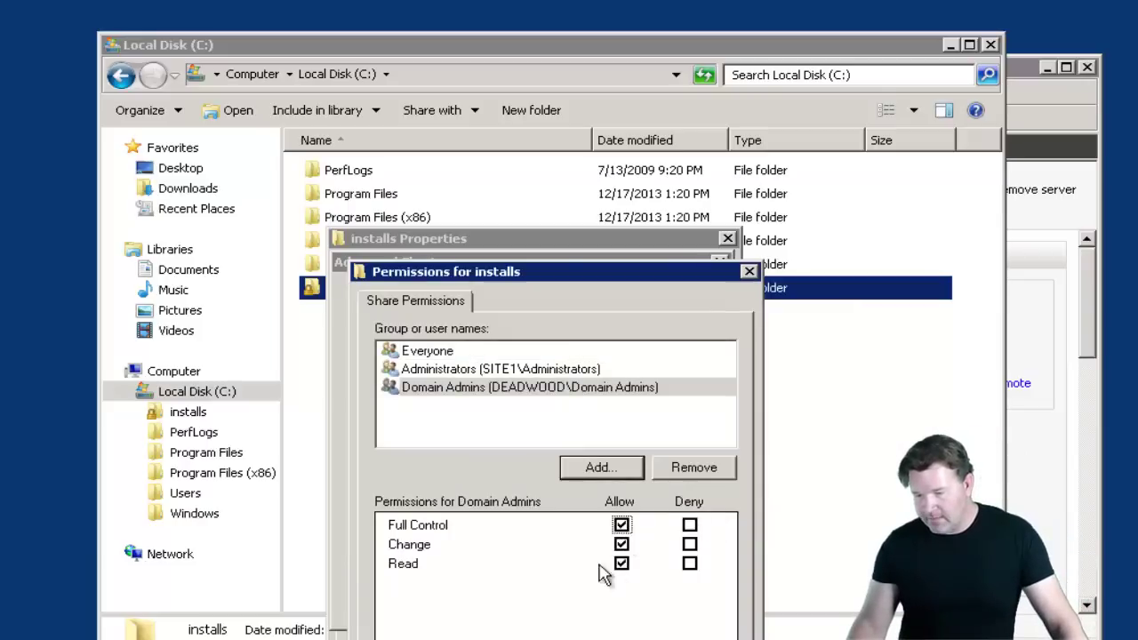
key(Return)
click(496, 604)
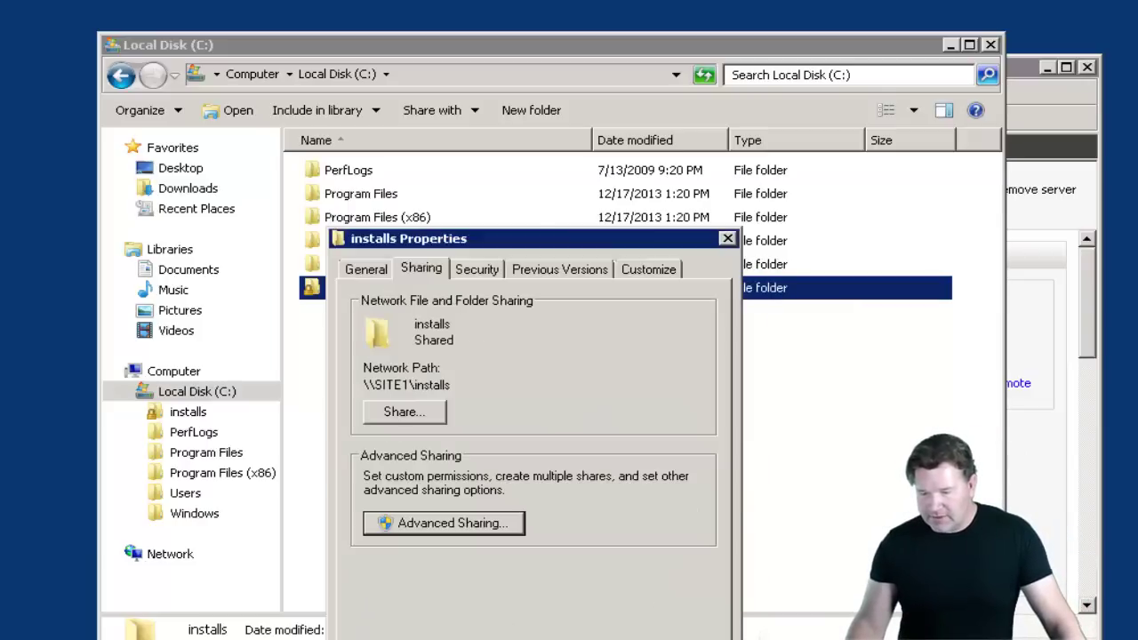
key(Return)
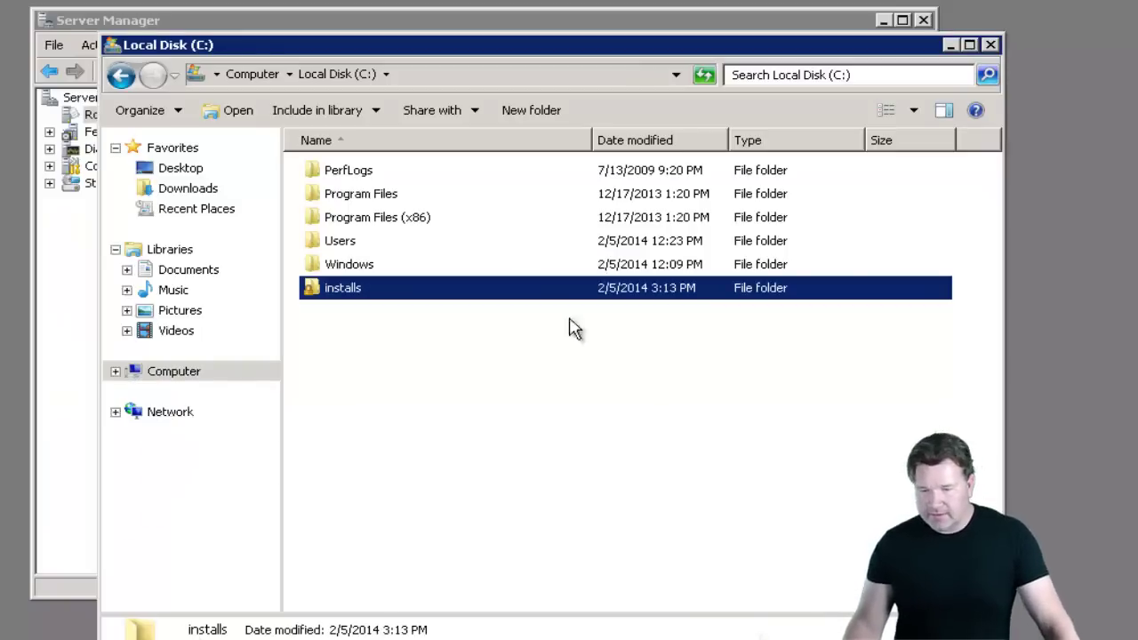
Close Explorer and choose the File Services role in the Add Roles Wizard
click(990, 45)
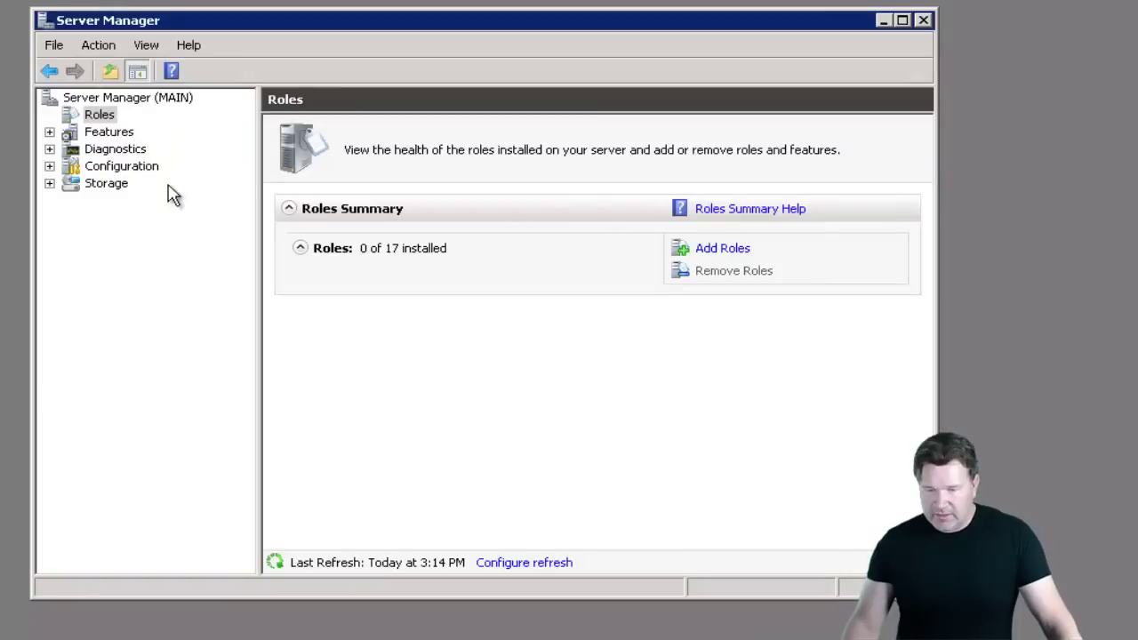
click(90, 117)
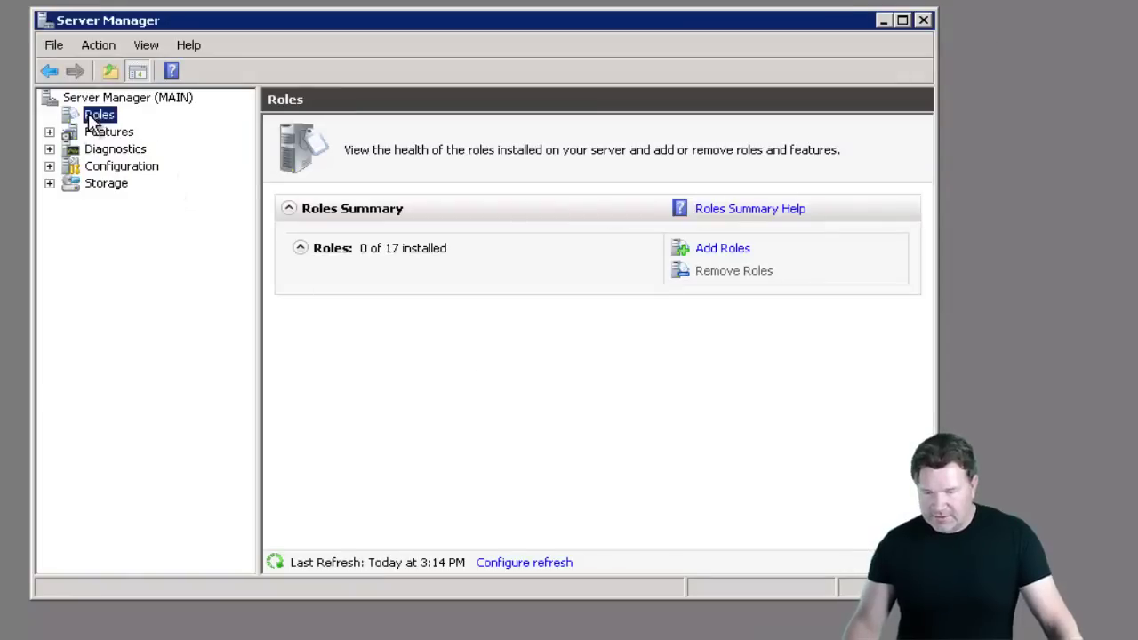
click(717, 250)
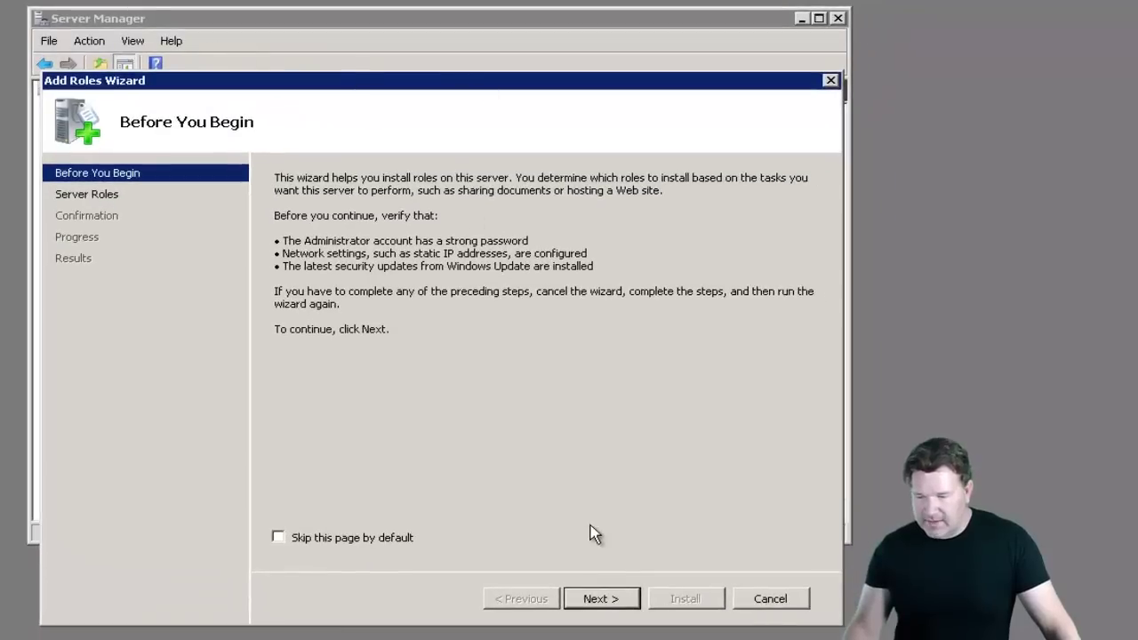
click(601, 600)
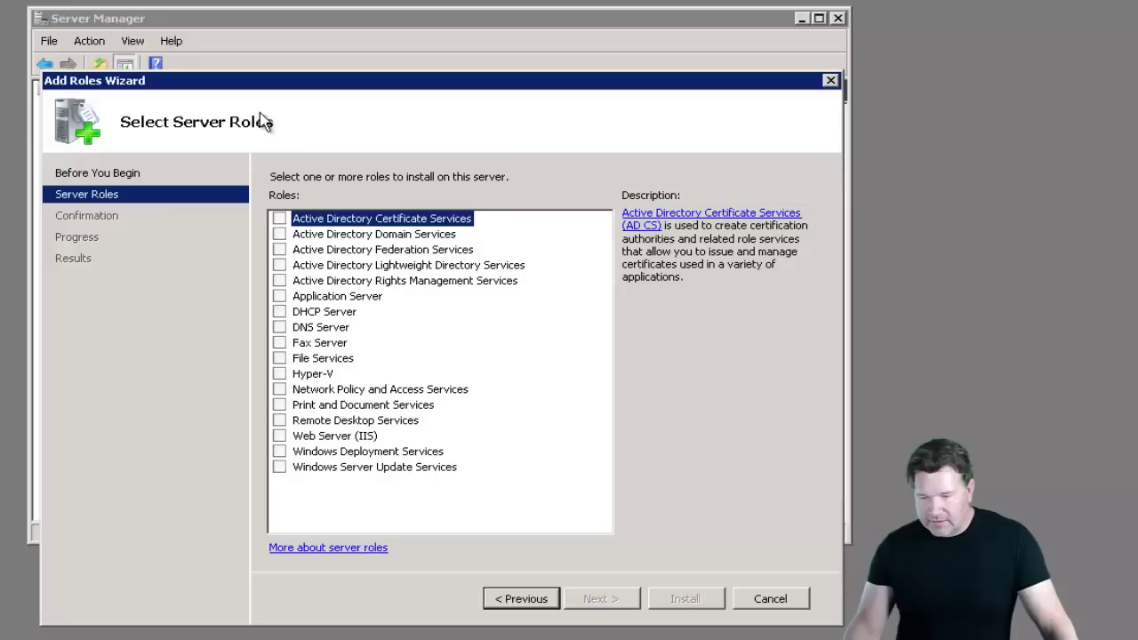
click(281, 358)
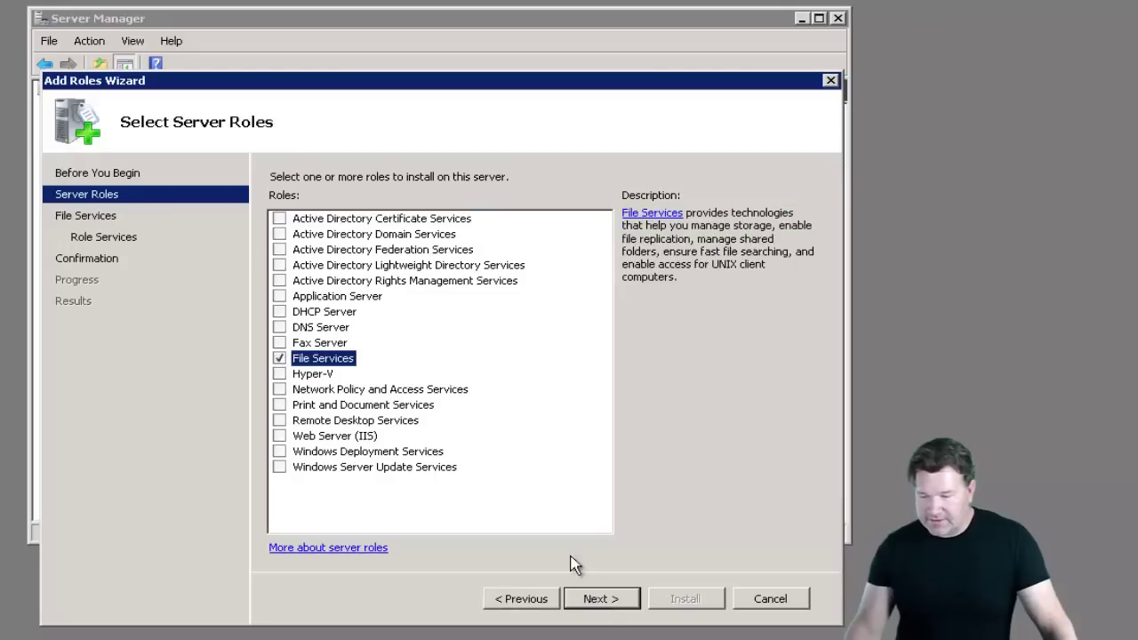
click(604, 601)
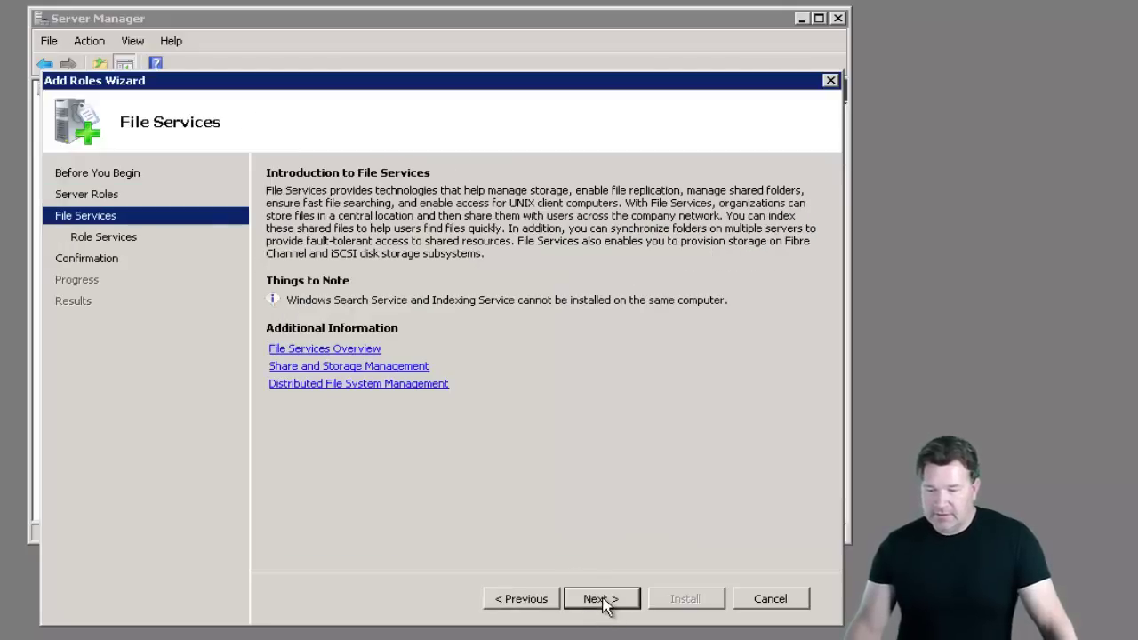
Include the Distributed File System role services, DFS Namespaces and DFS Replication
click(605, 601)
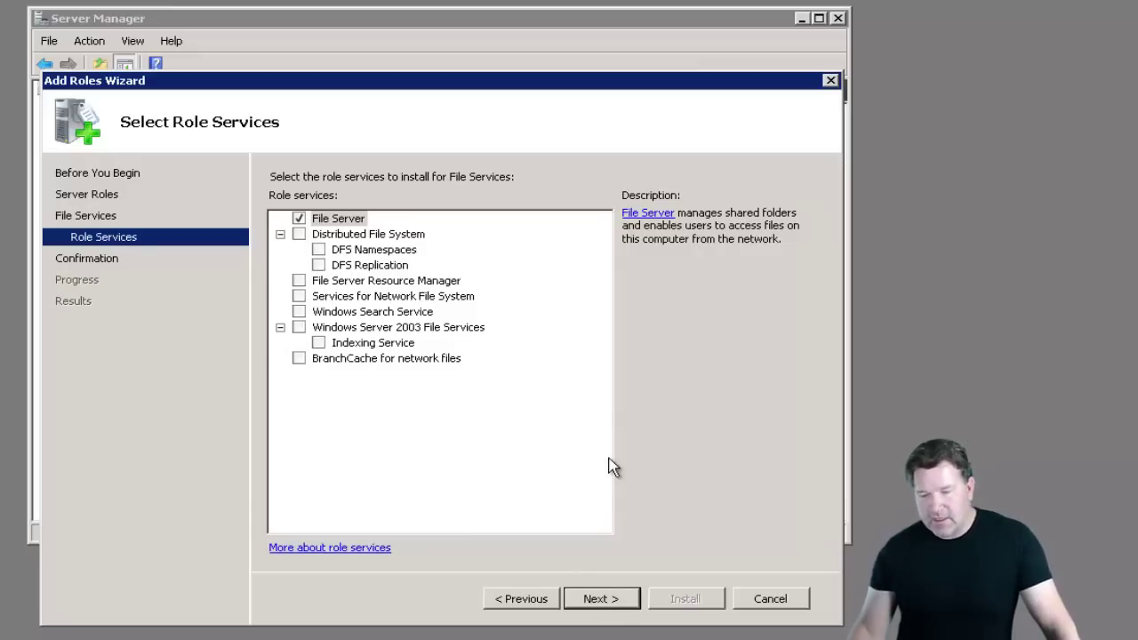
click(300, 235)
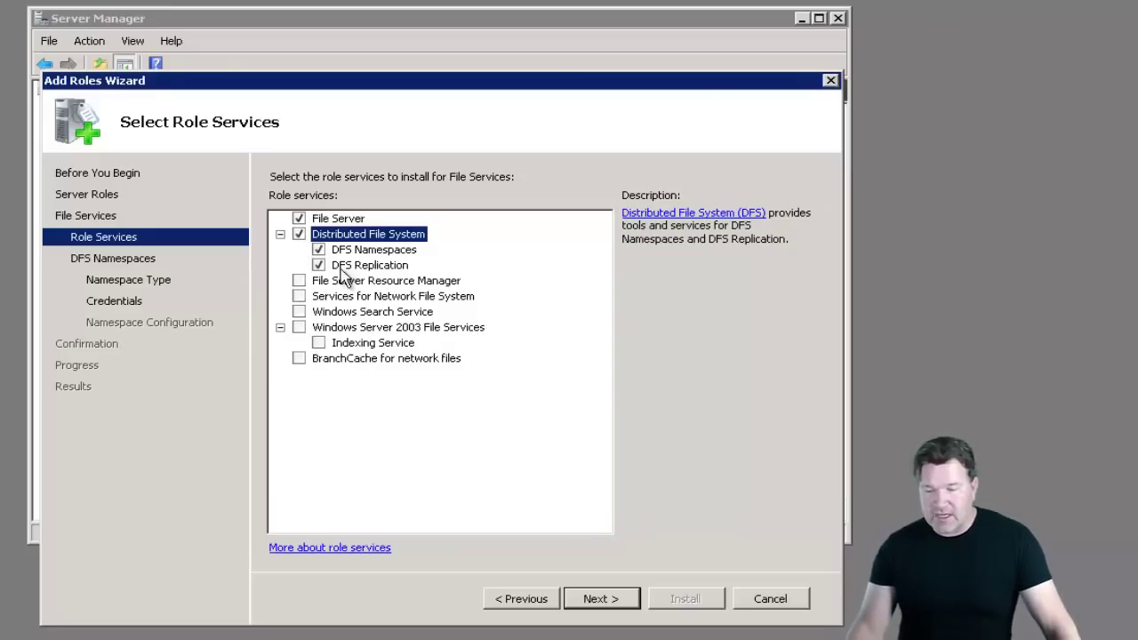
click(601, 598)
drag(406, 326, 231, 347)
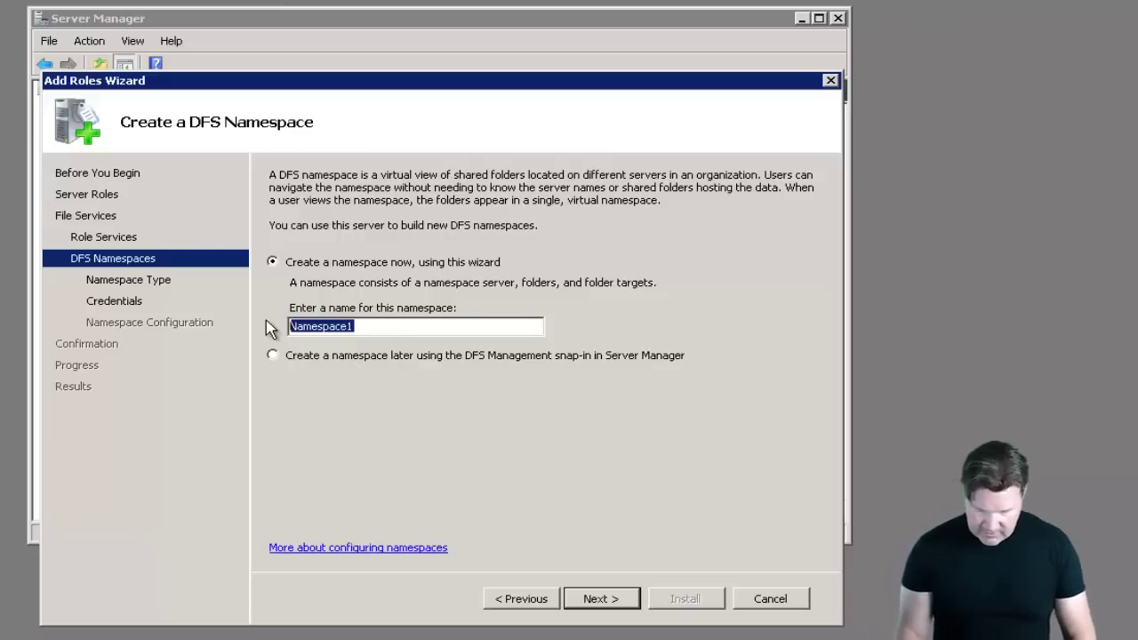
Name the namespace 'Deploy' and keep it domain-based as \\deadwood.local\Deploy
text(Deploy)
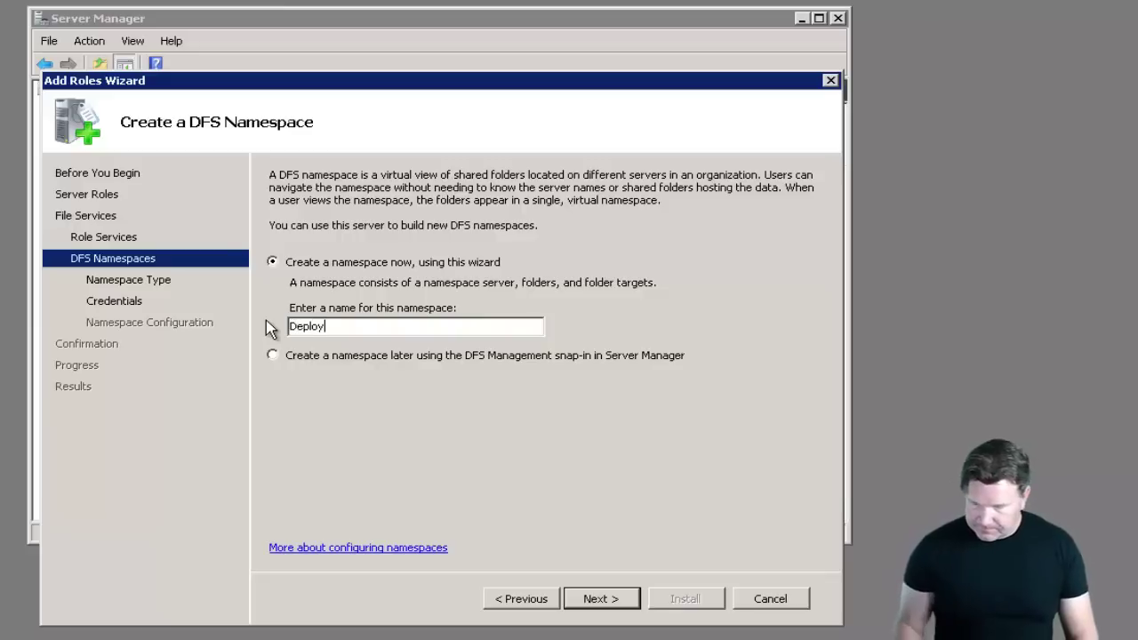
click(618, 601)
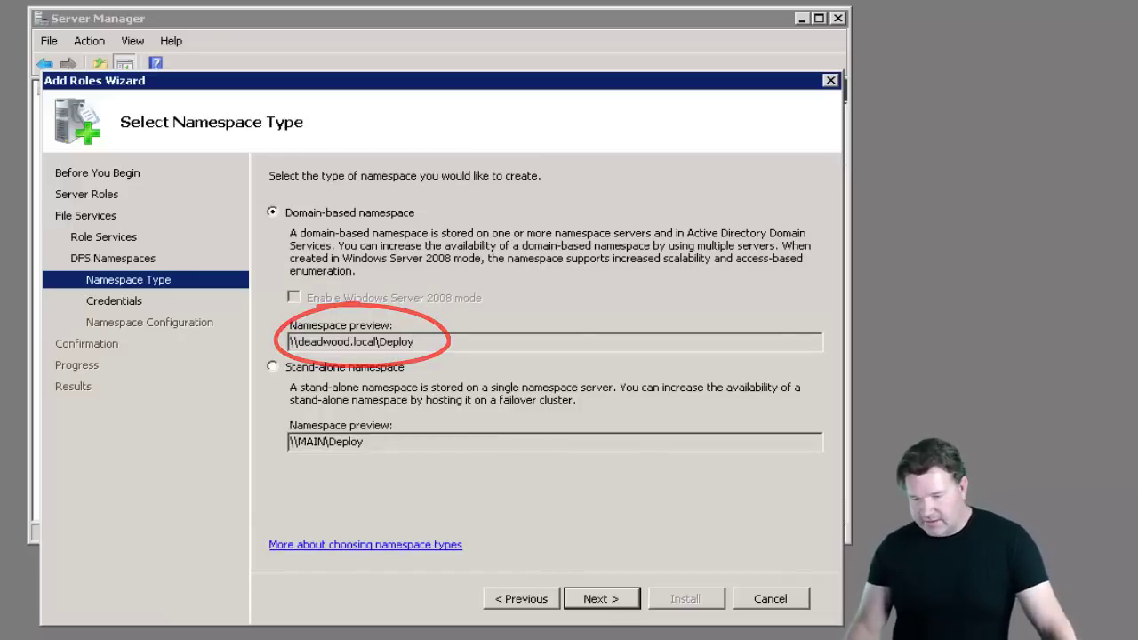
click(600, 599)
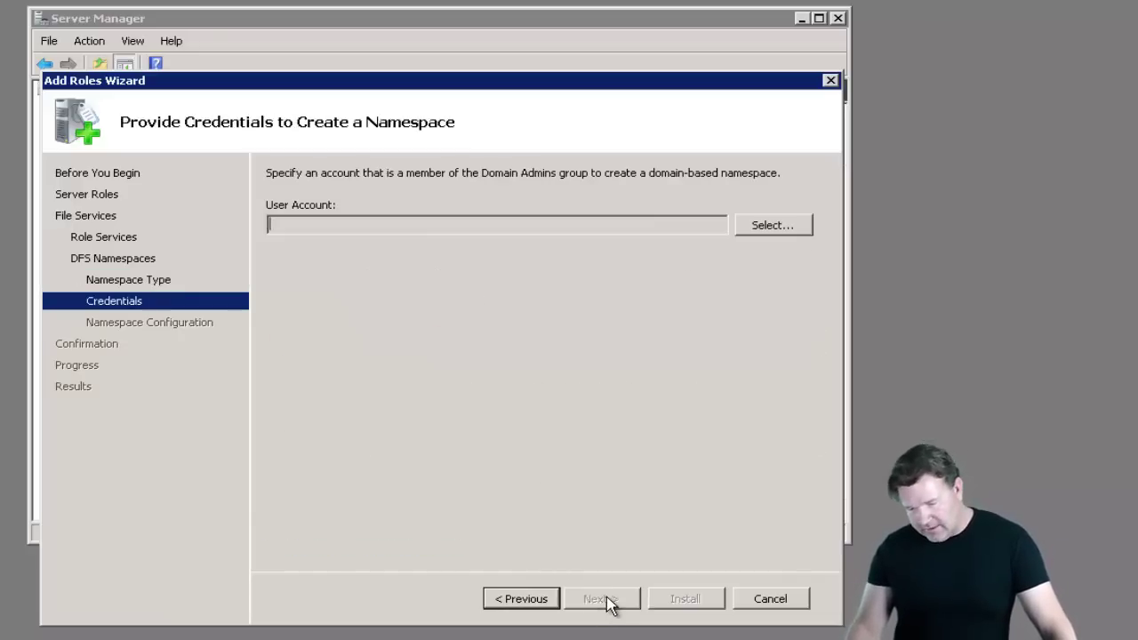
Enter the domain administrator password and install File Services with the Deploy namespace
click(742, 227)
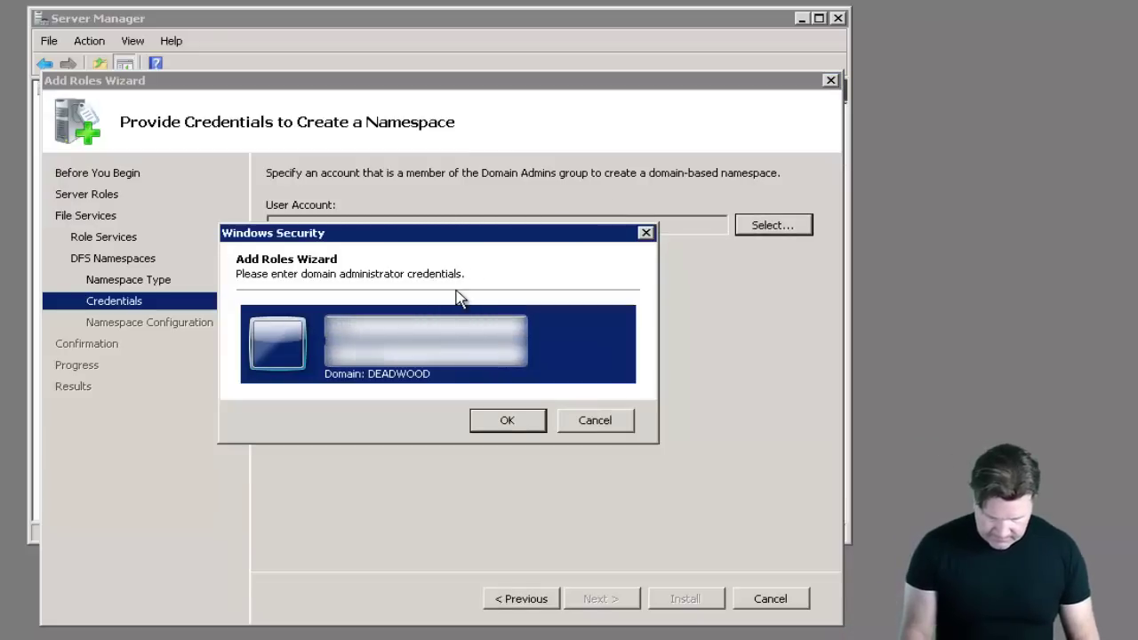
text(***)
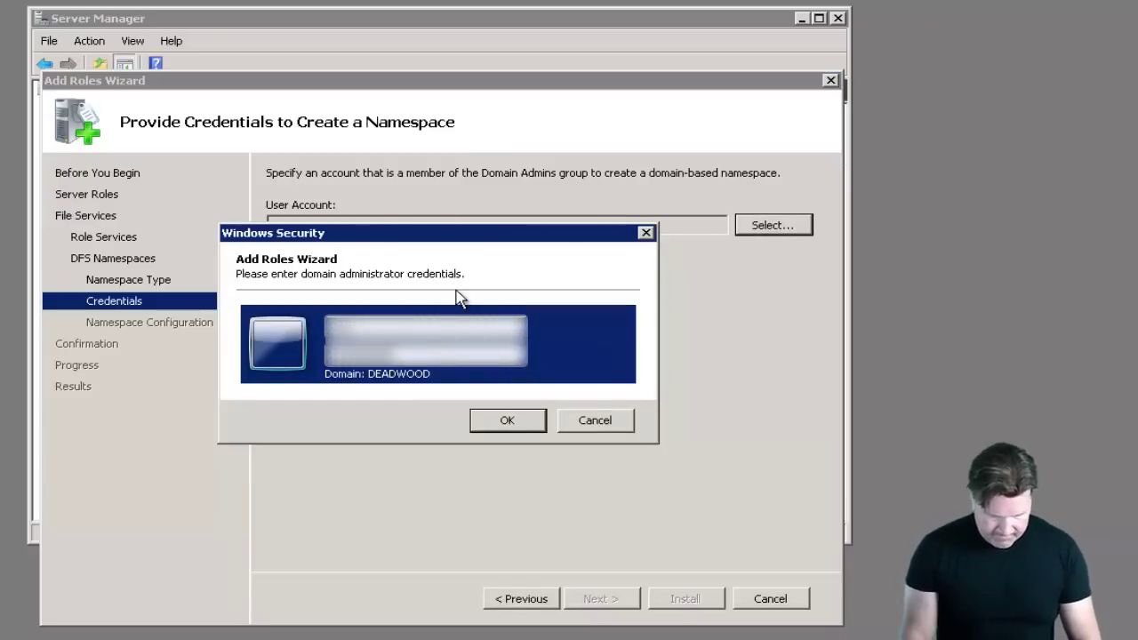
key(Return)
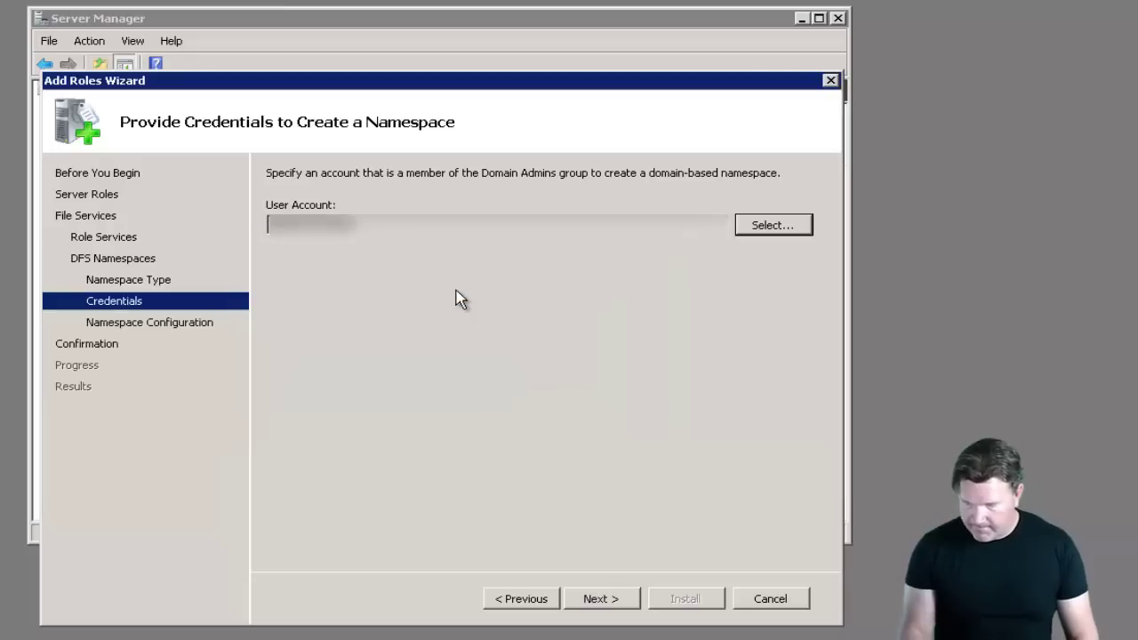
click(587, 601)
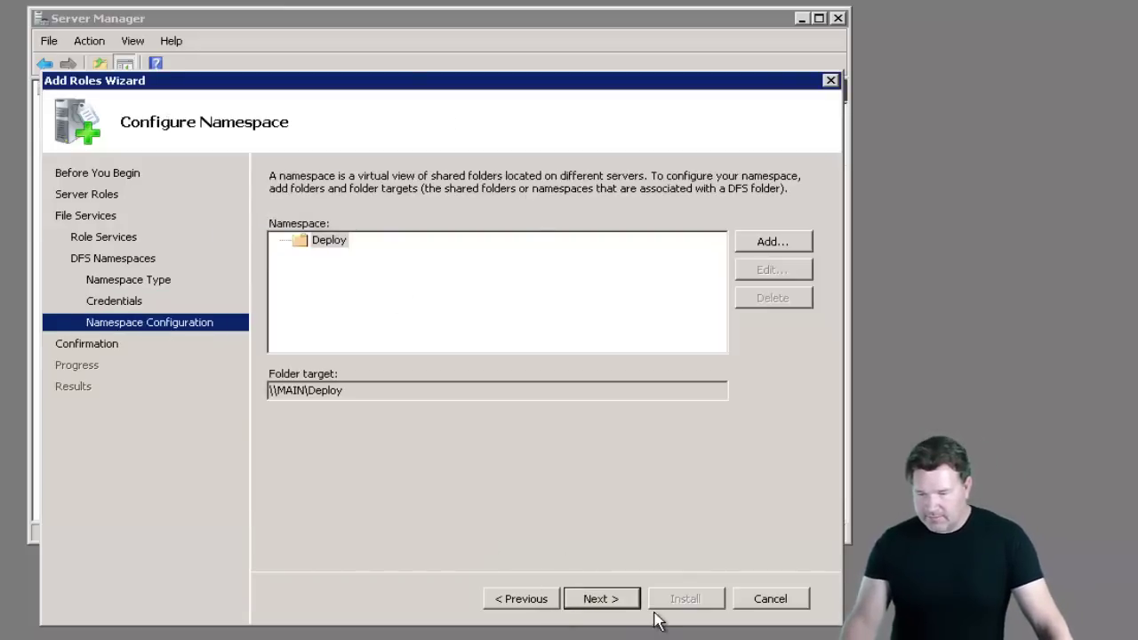
click(604, 602)
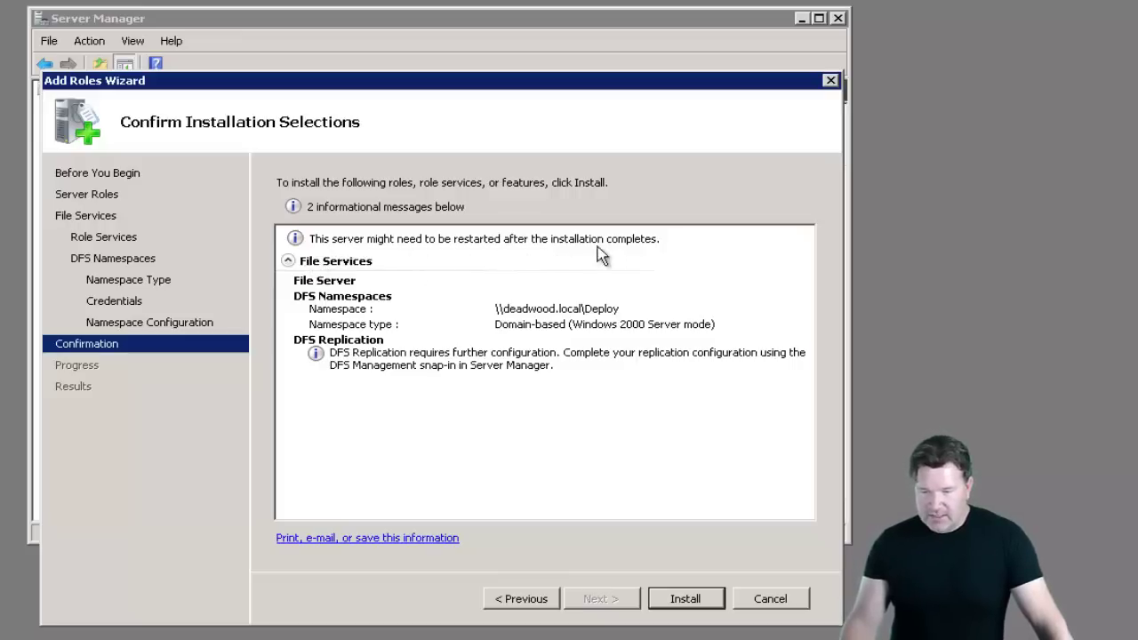
click(701, 600)
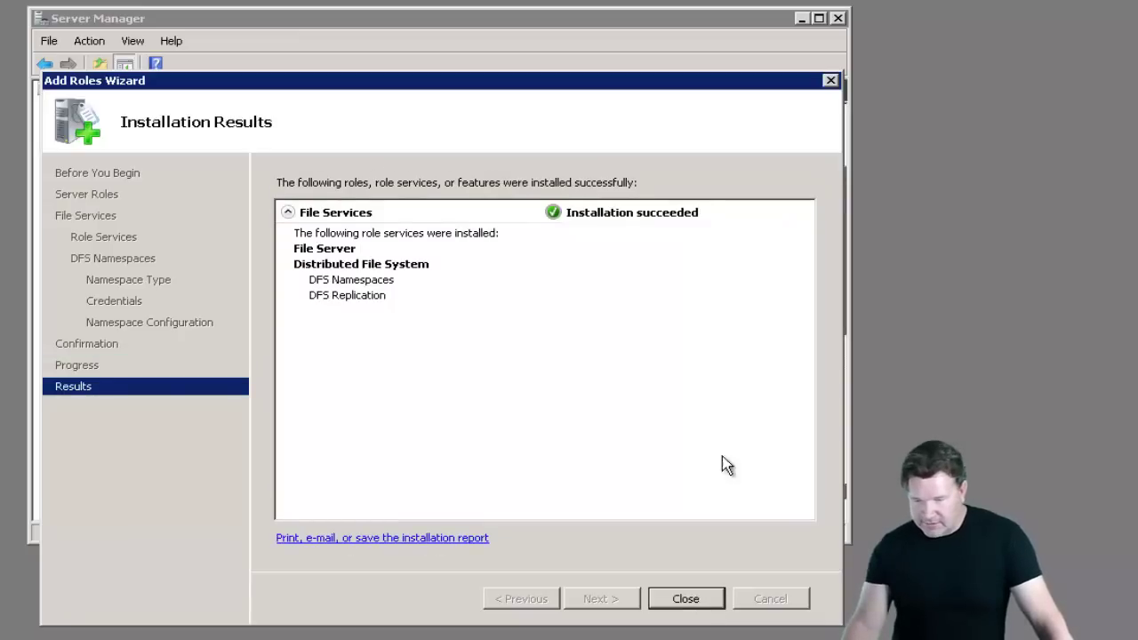
Close the finished wizard and Explorer, then open the File Services role
click(685, 599)
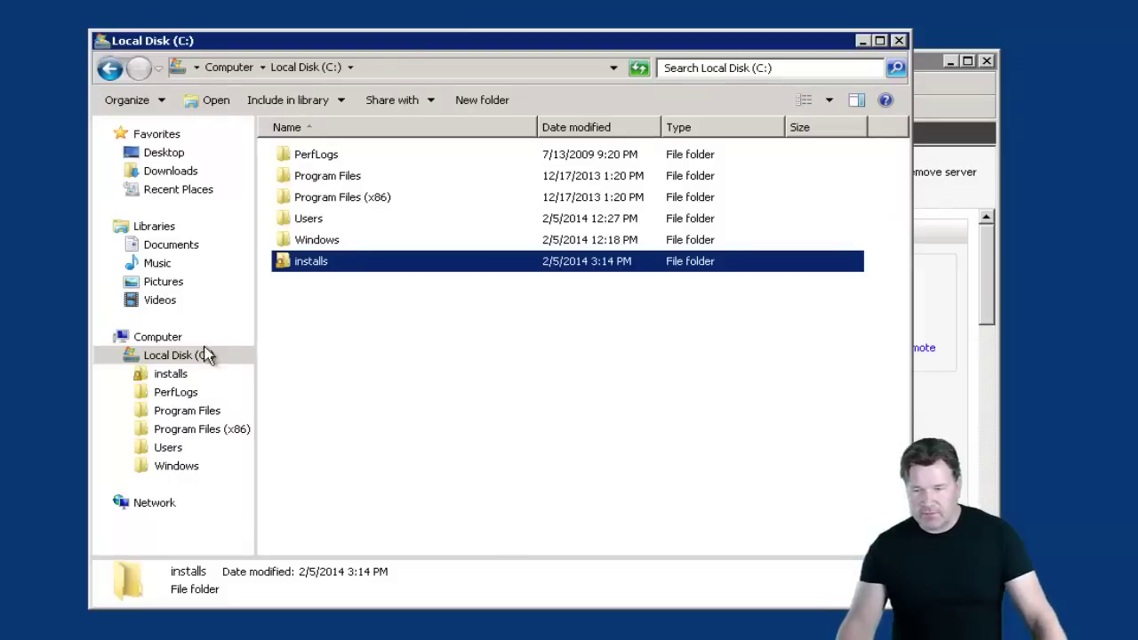
click(900, 41)
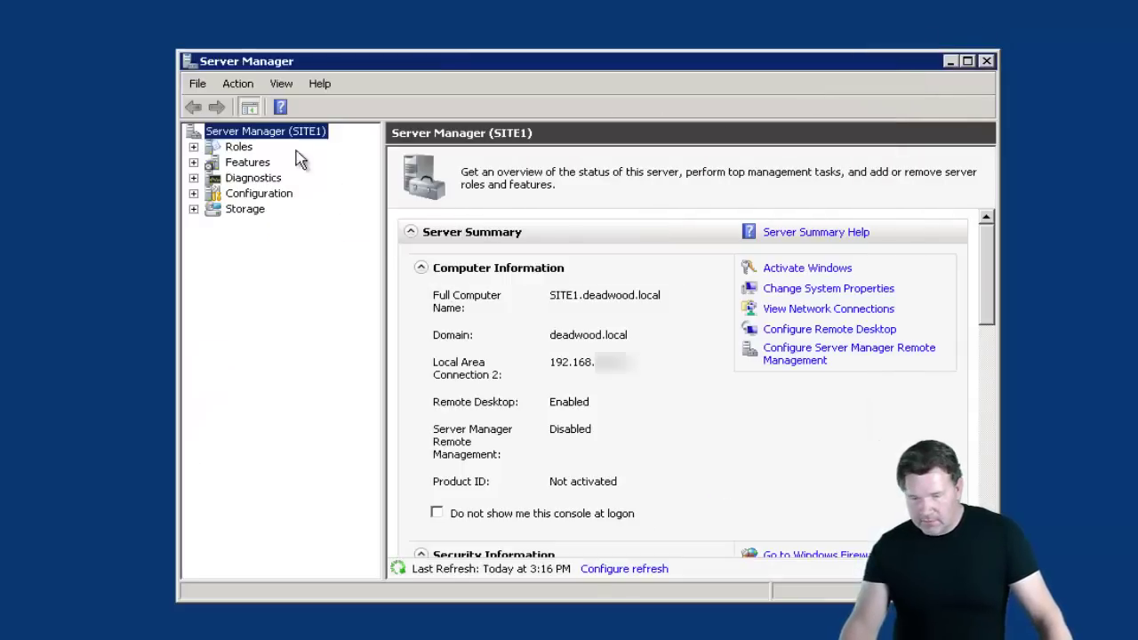
click(195, 147)
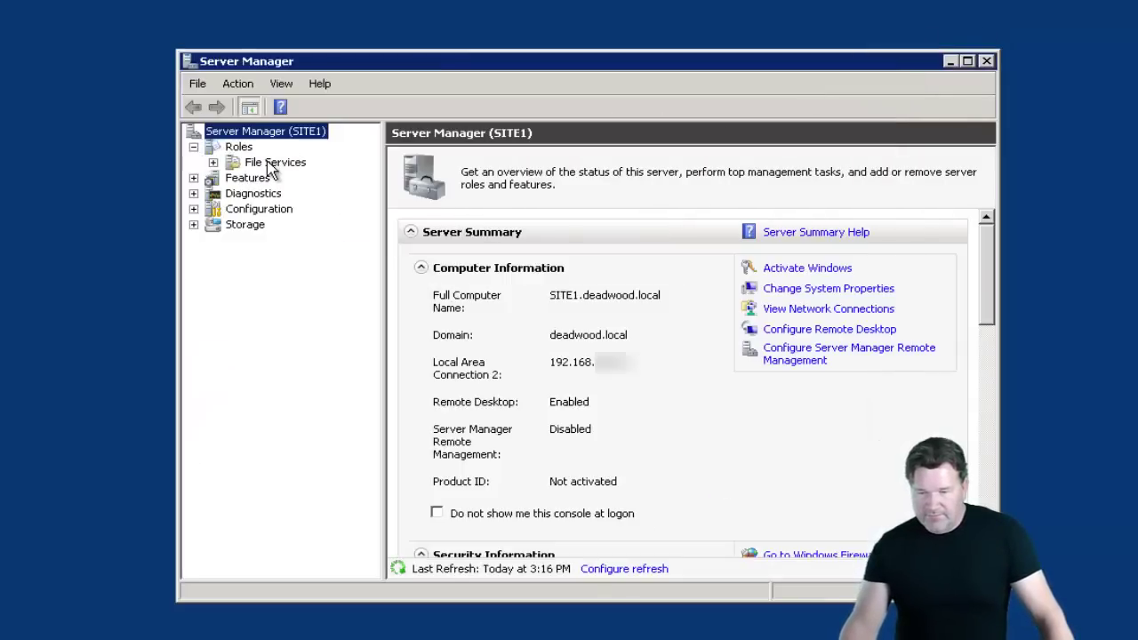
click(267, 164)
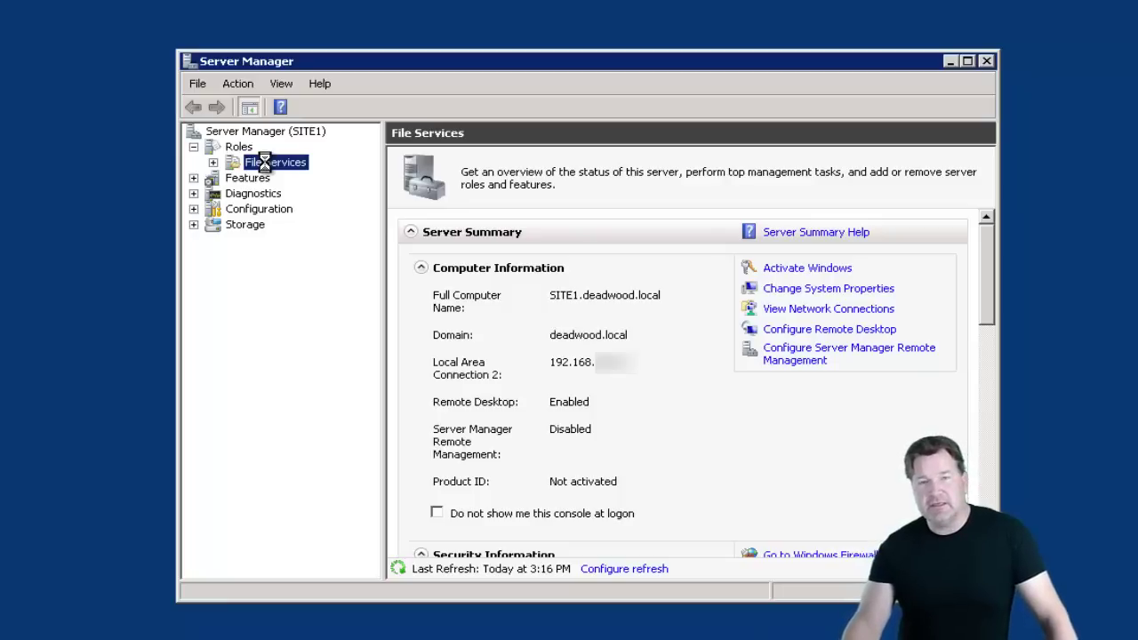
Add the DFS Replication role service to File Services and install it
right_click(265, 162)
click(293, 346)
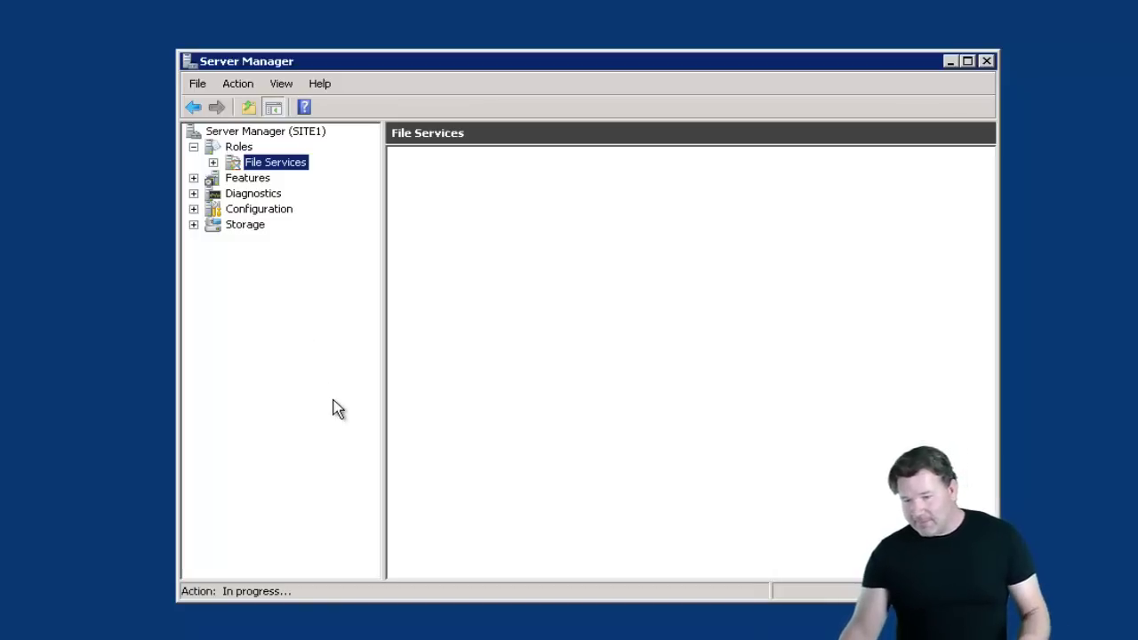
right_click(264, 162)
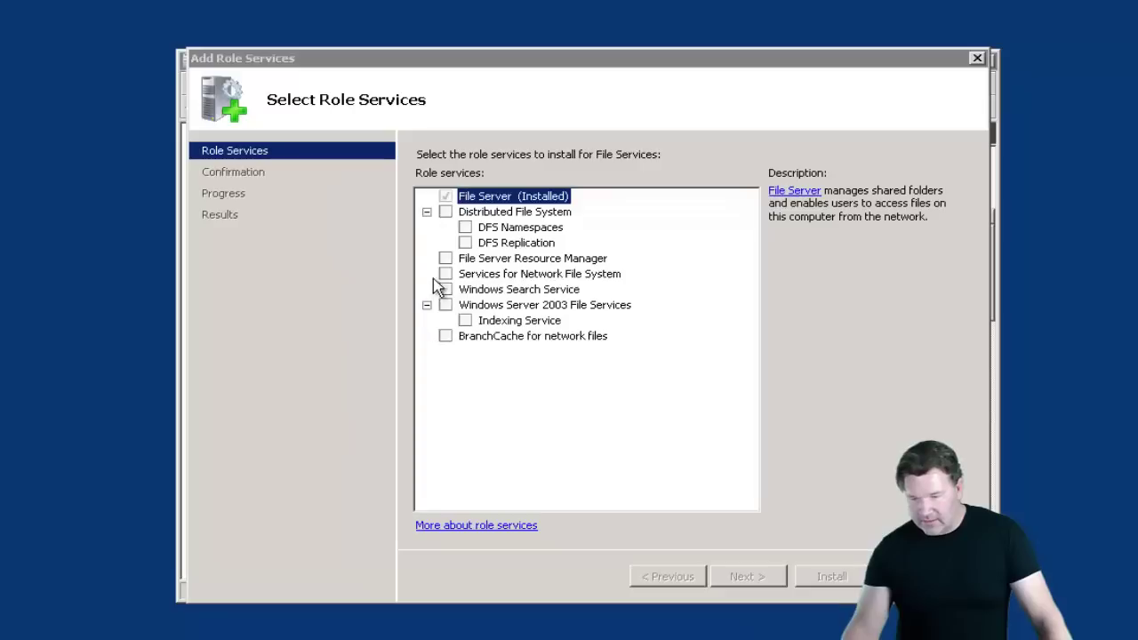
click(466, 245)
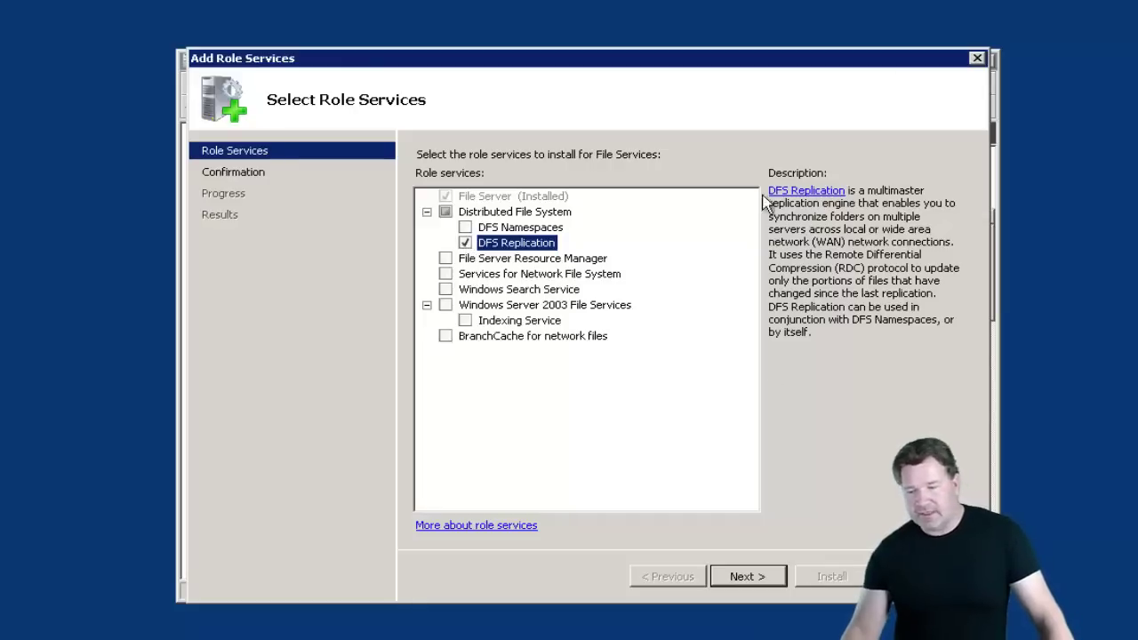
click(744, 577)
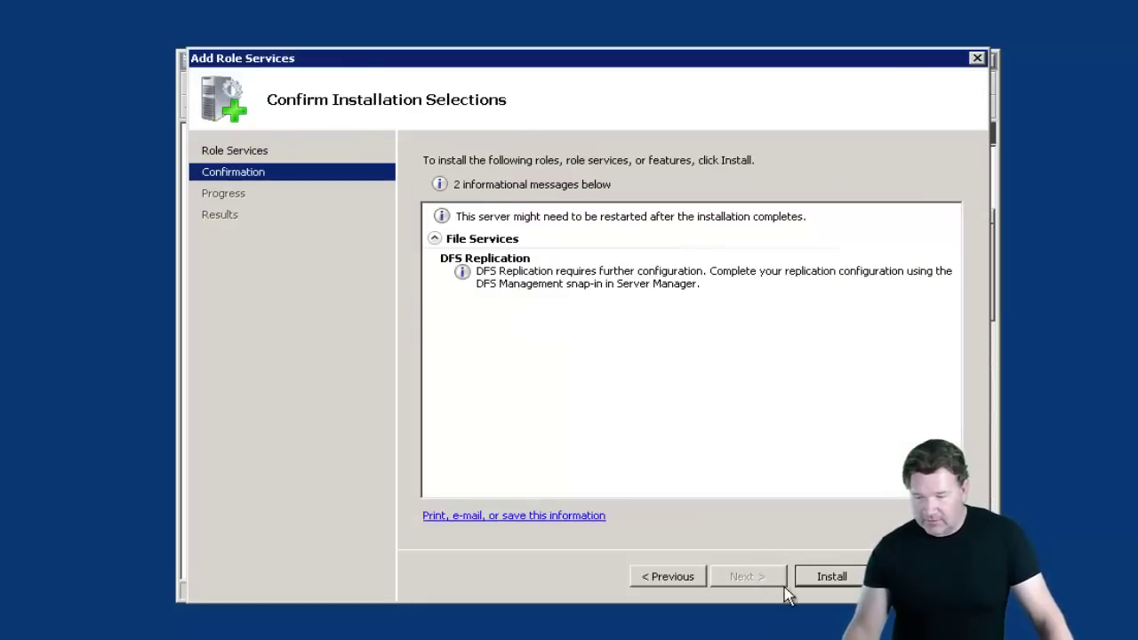
click(834, 578)
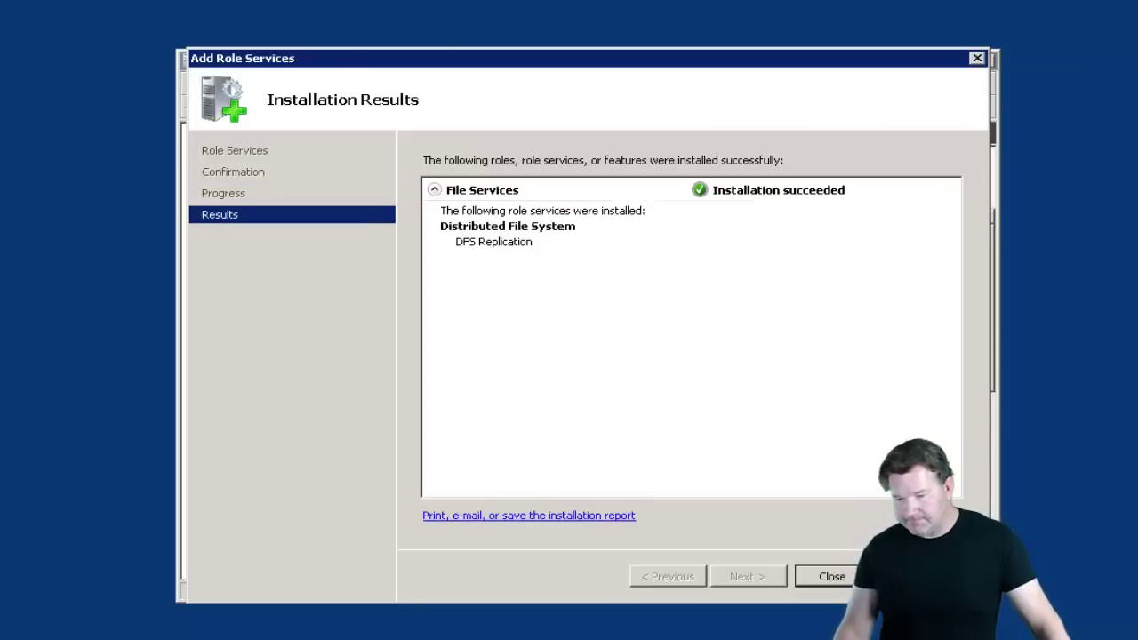
Launch DFS Management and view the Deploy namespace and existing replication groups
click(833, 576)
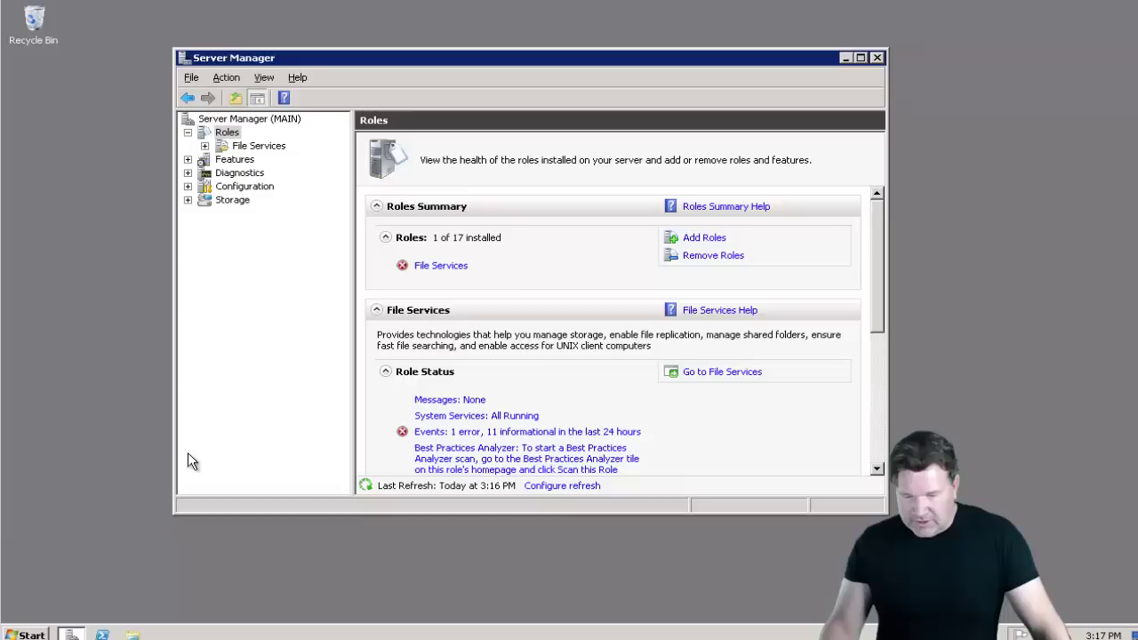
click(843, 58)
click(41, 634)
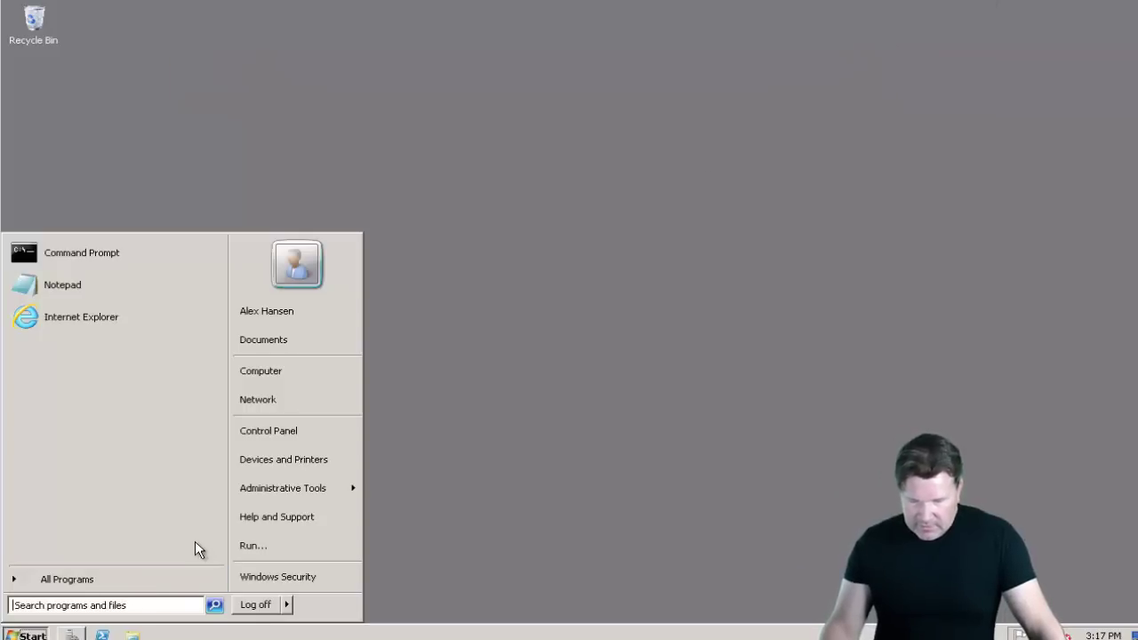
click(267, 484)
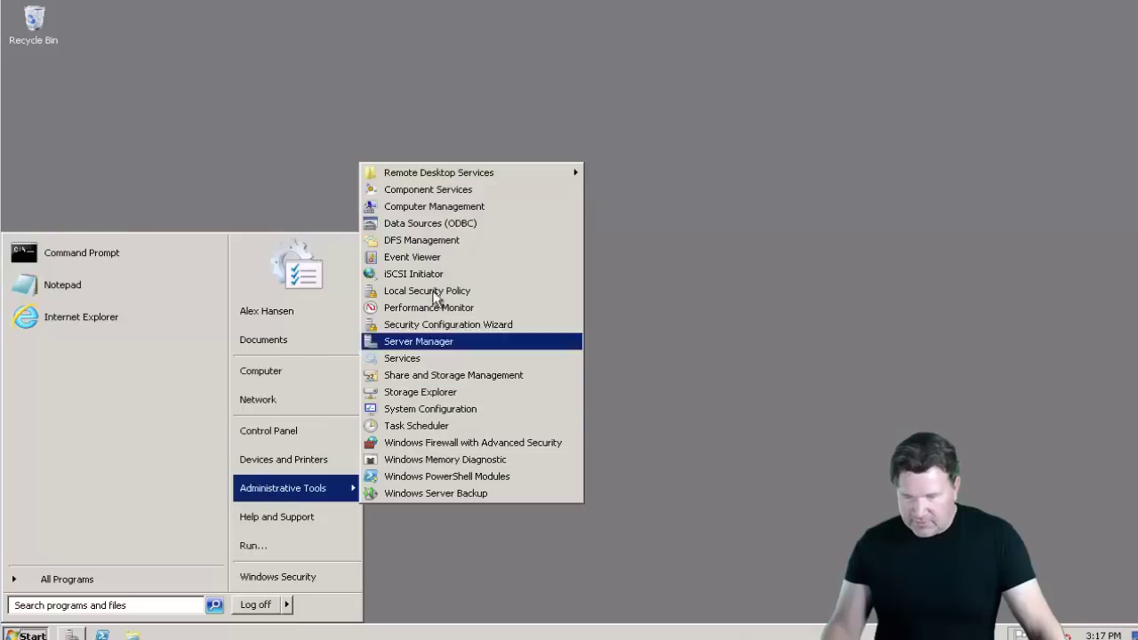
click(427, 241)
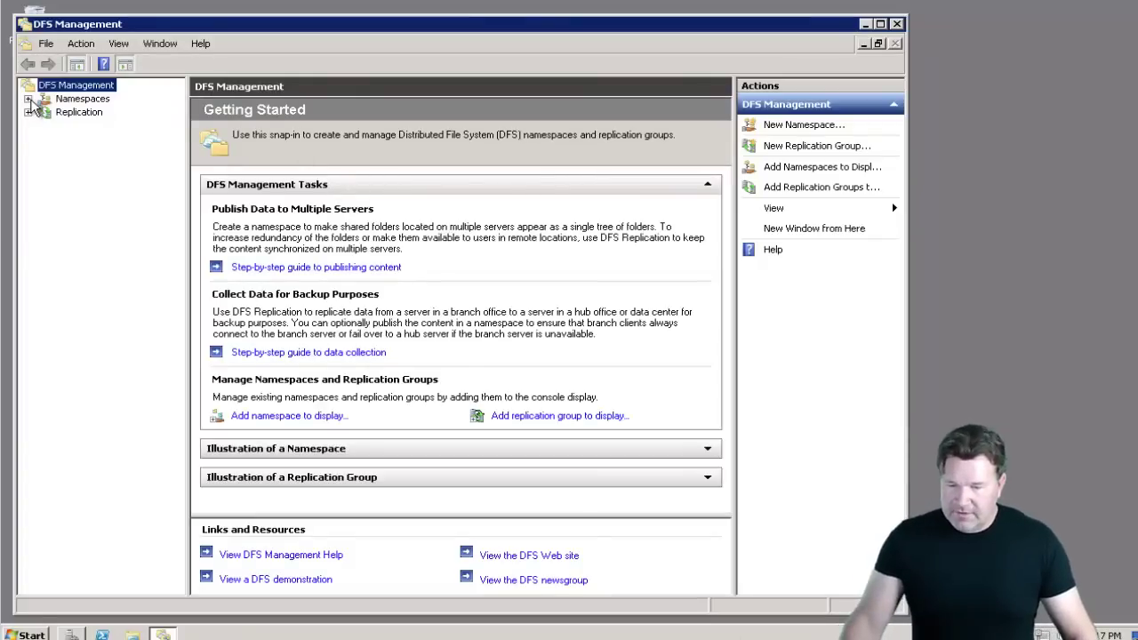
click(80, 100)
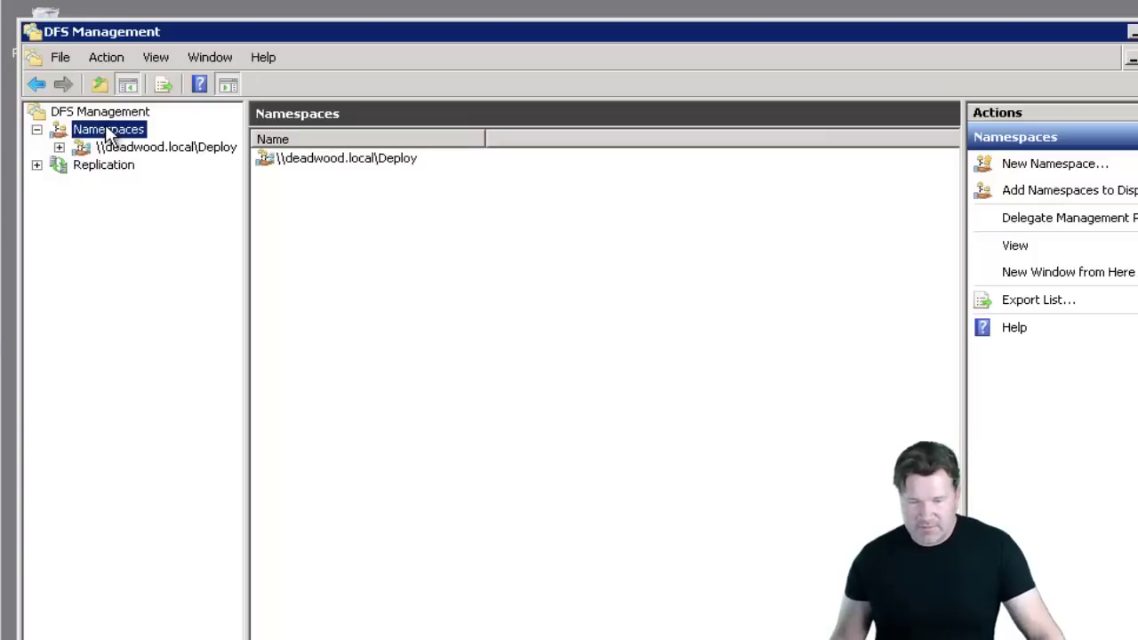
click(37, 164)
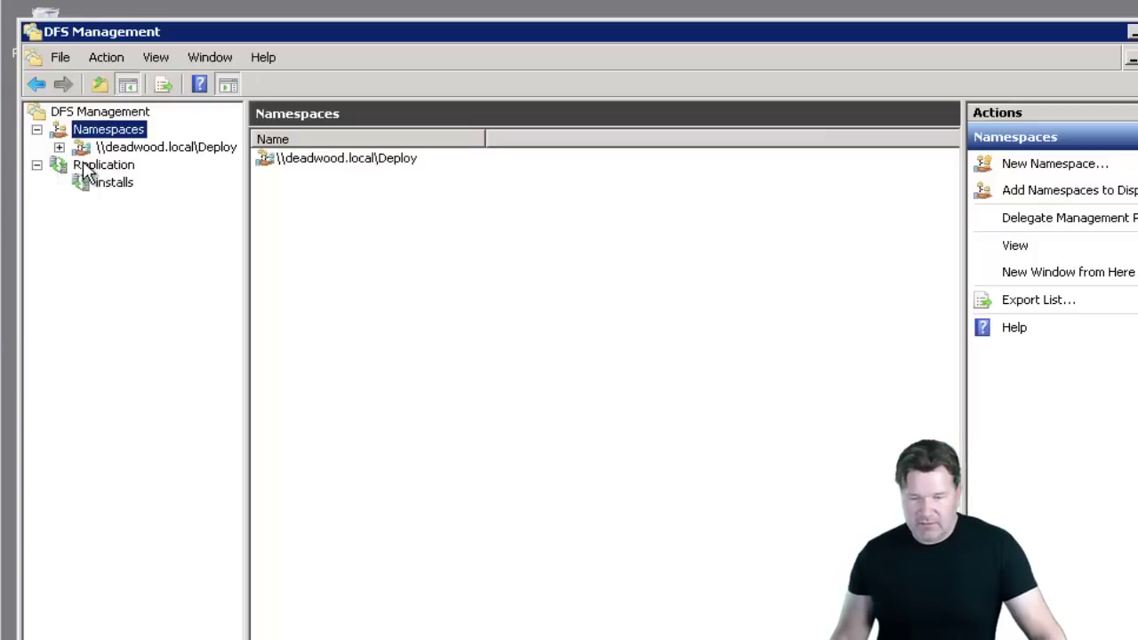
Start a New Replication Group wizard by mistake and cancel it
click(111, 183)
right_click(107, 182)
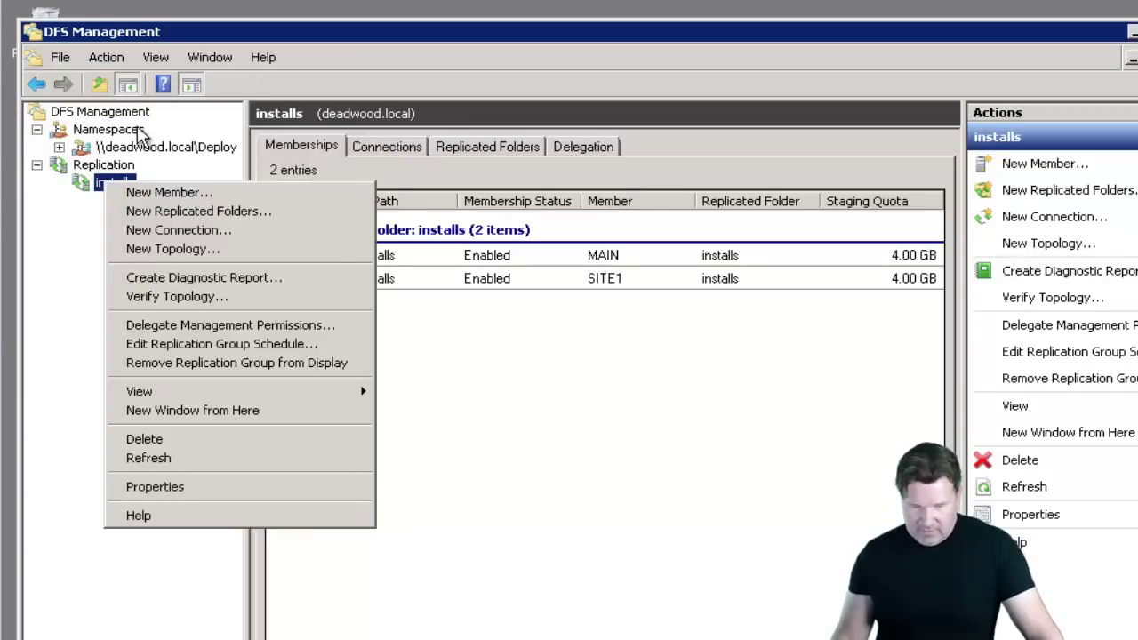
click(114, 162)
right_click(113, 164)
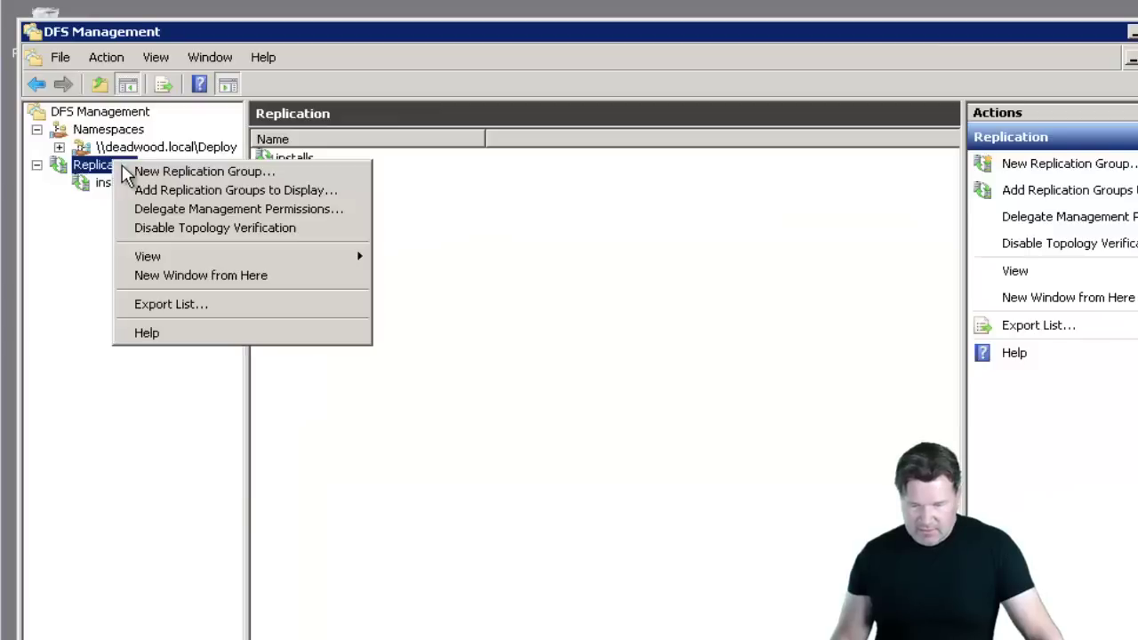
click(138, 173)
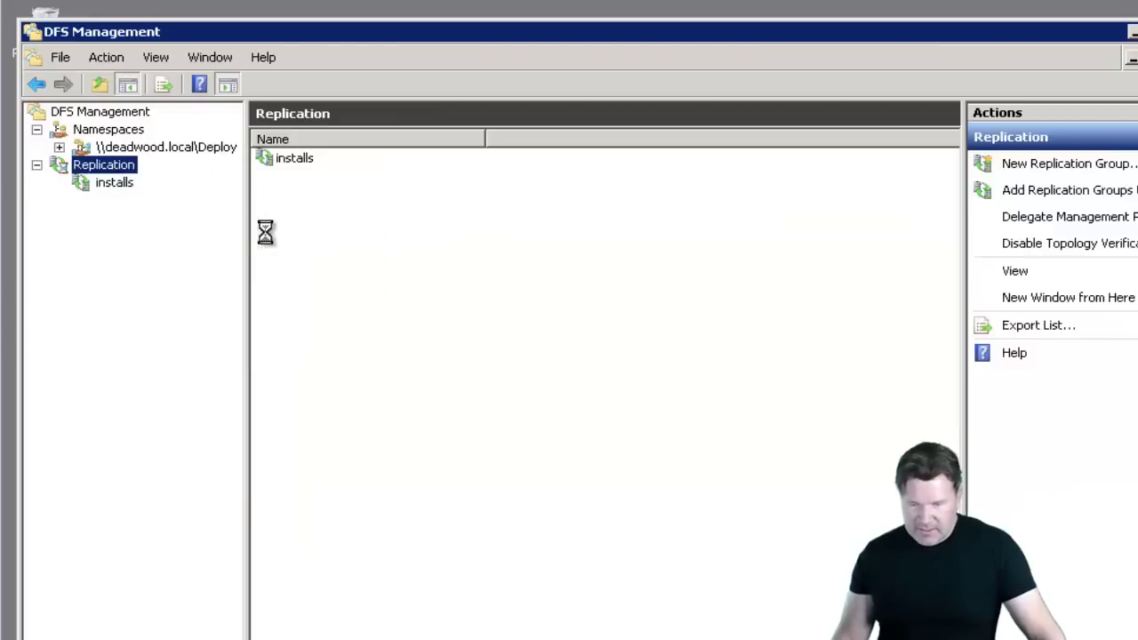
key(Escape)
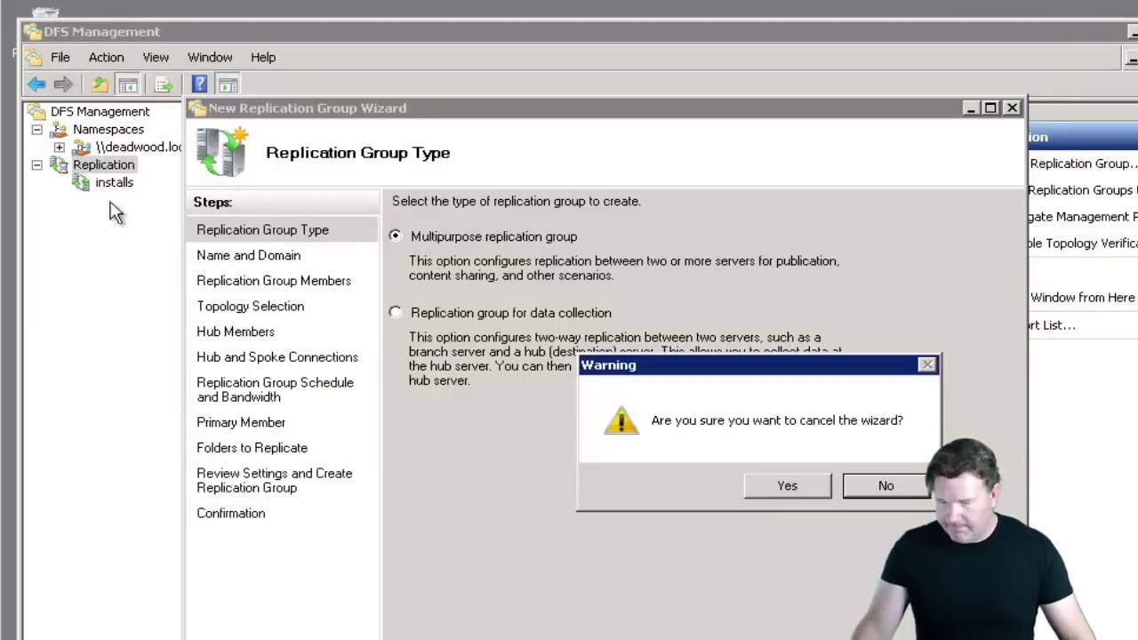
click(864, 487)
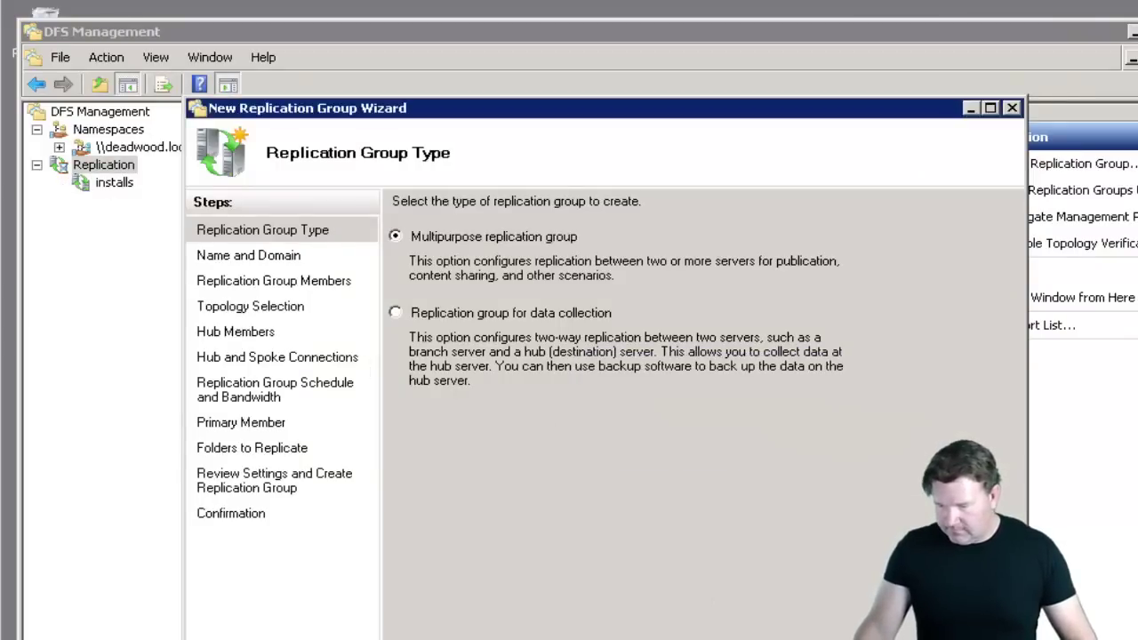
key(Escape)
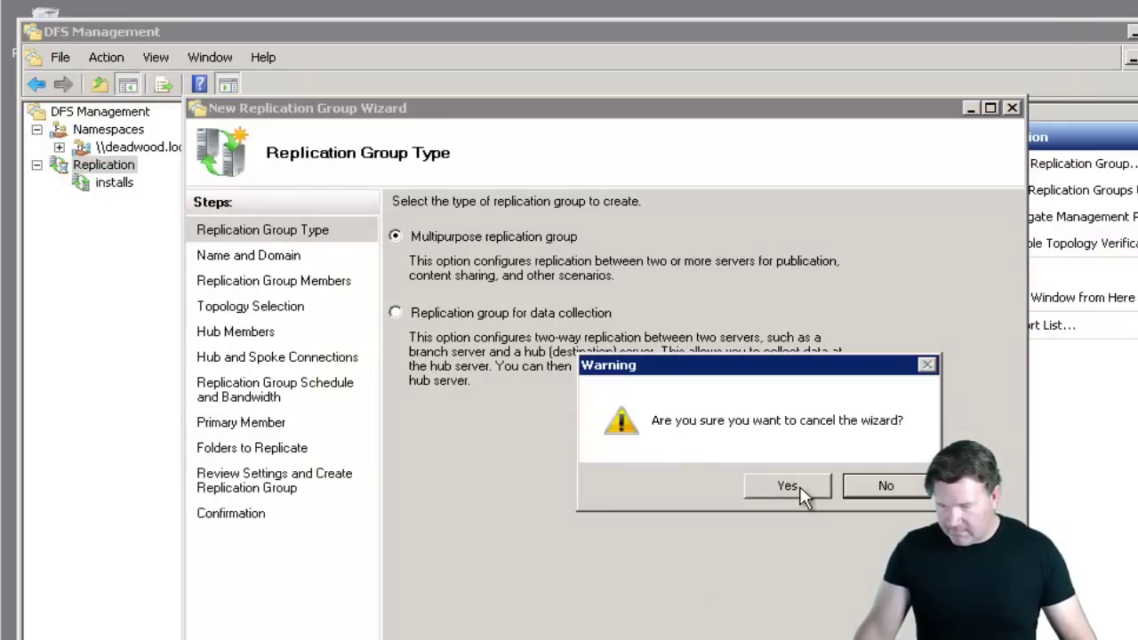
click(799, 488)
Delete the installs replication group and its namespace folder, then begin a new group
right_click(103, 189)
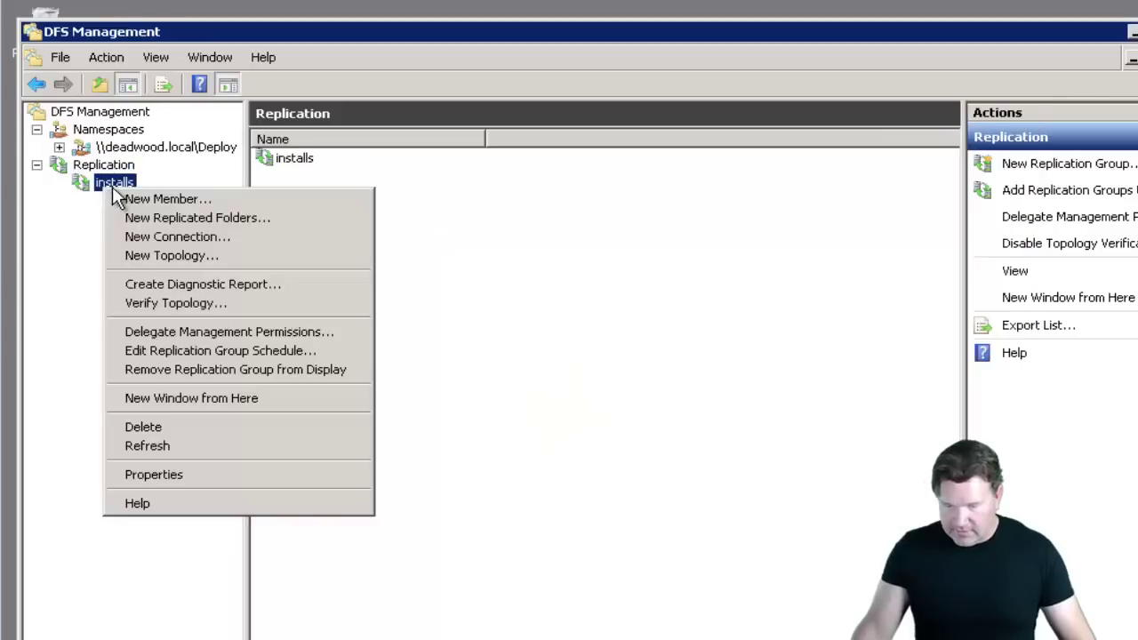
click(160, 428)
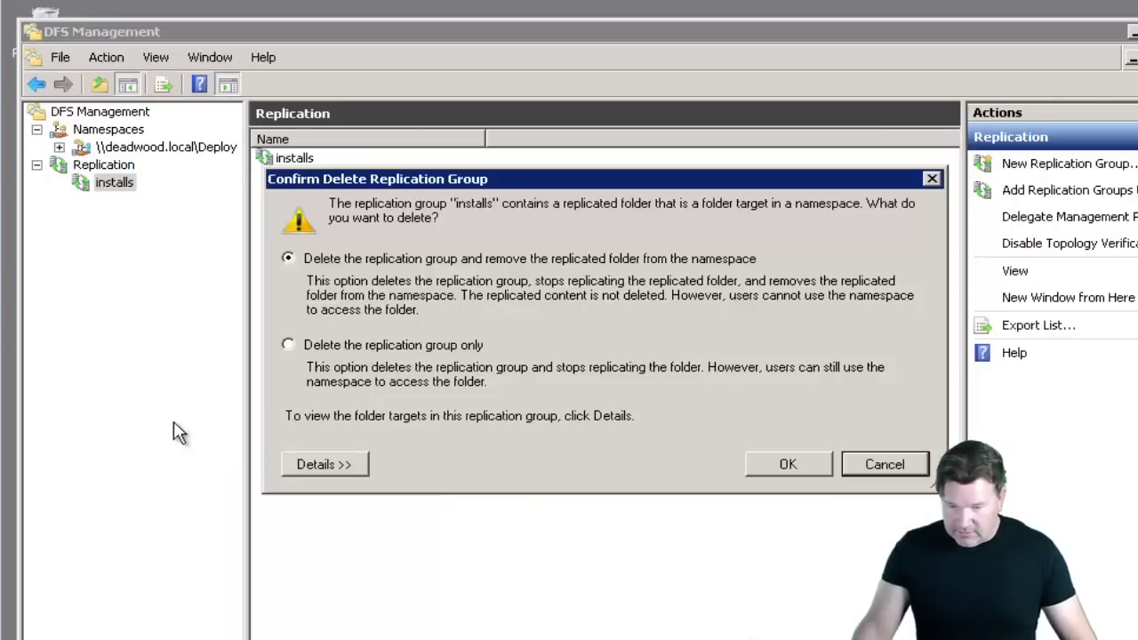
click(789, 465)
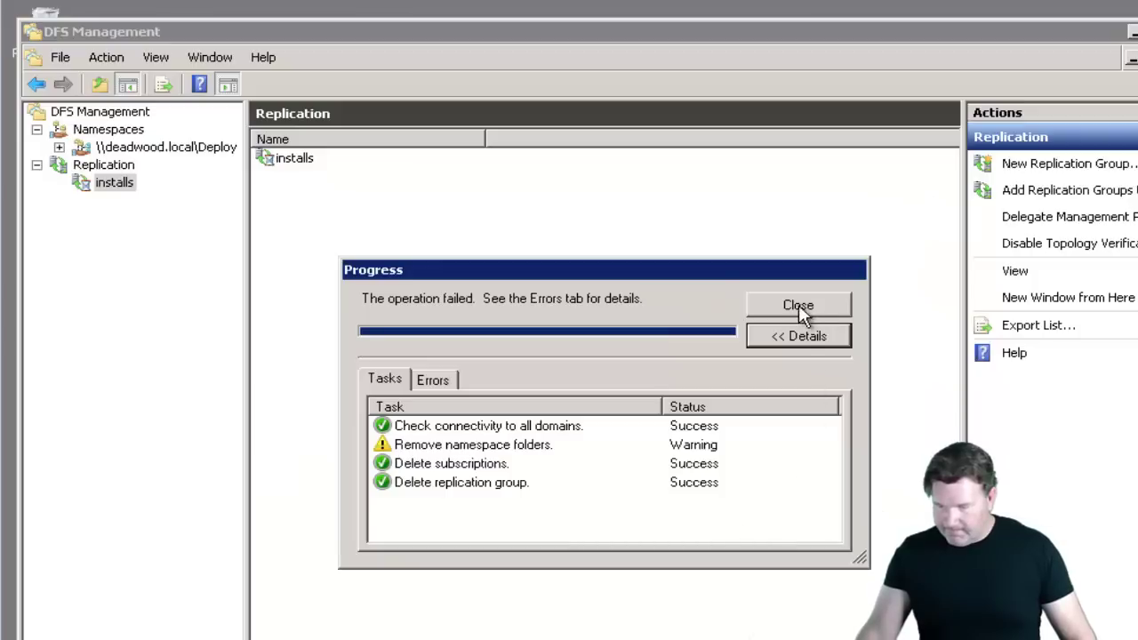
click(798, 304)
right_click(103, 167)
click(134, 176)
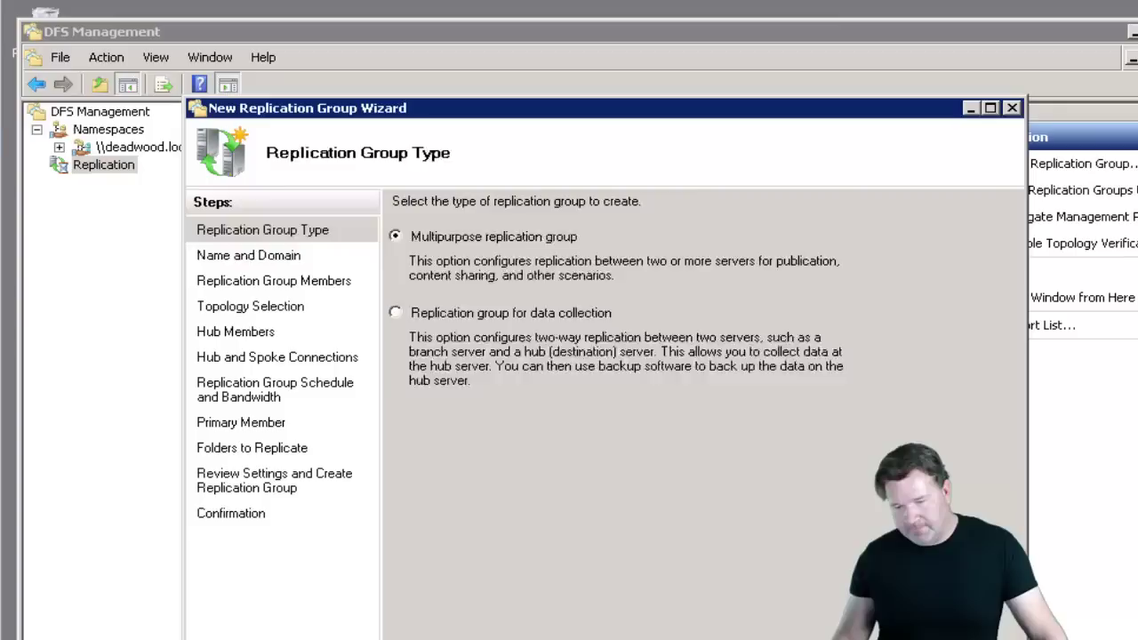
Make the new group multipurpose and name it installs
click(663, 636)
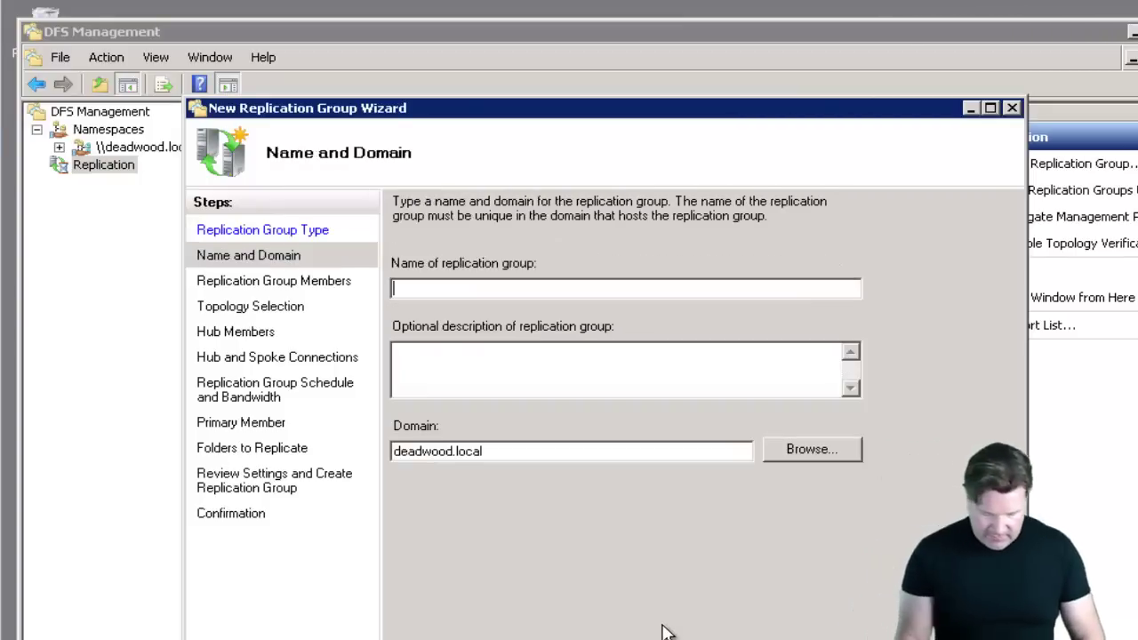
text(installs)
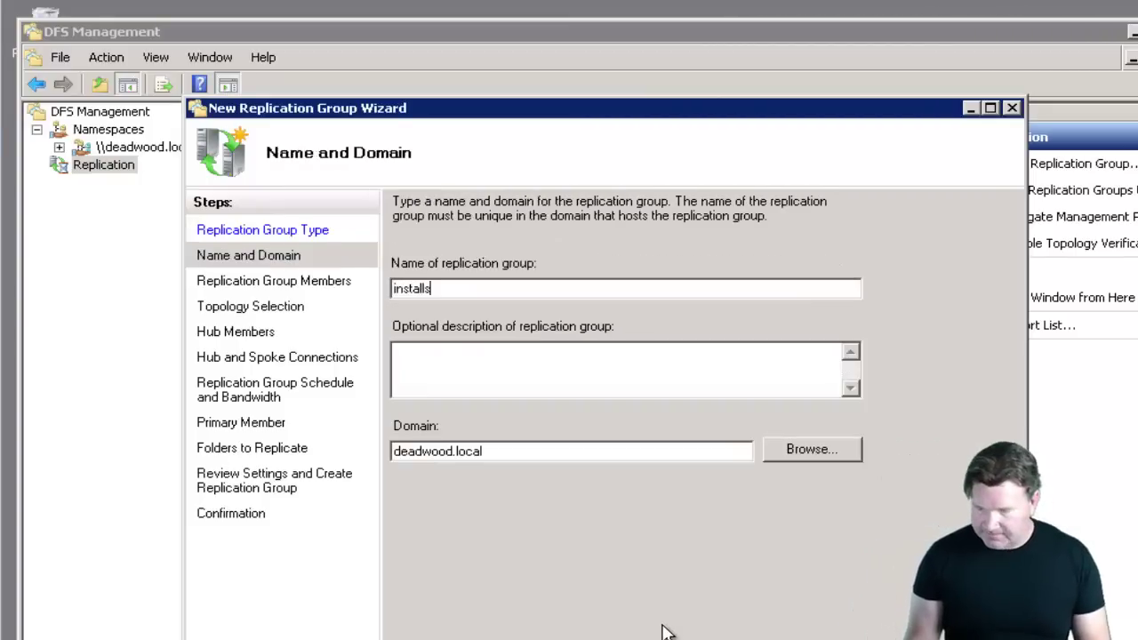
click(667, 632)
Add MAIN and SITE1 as the replication group's member servers
click(425, 622)
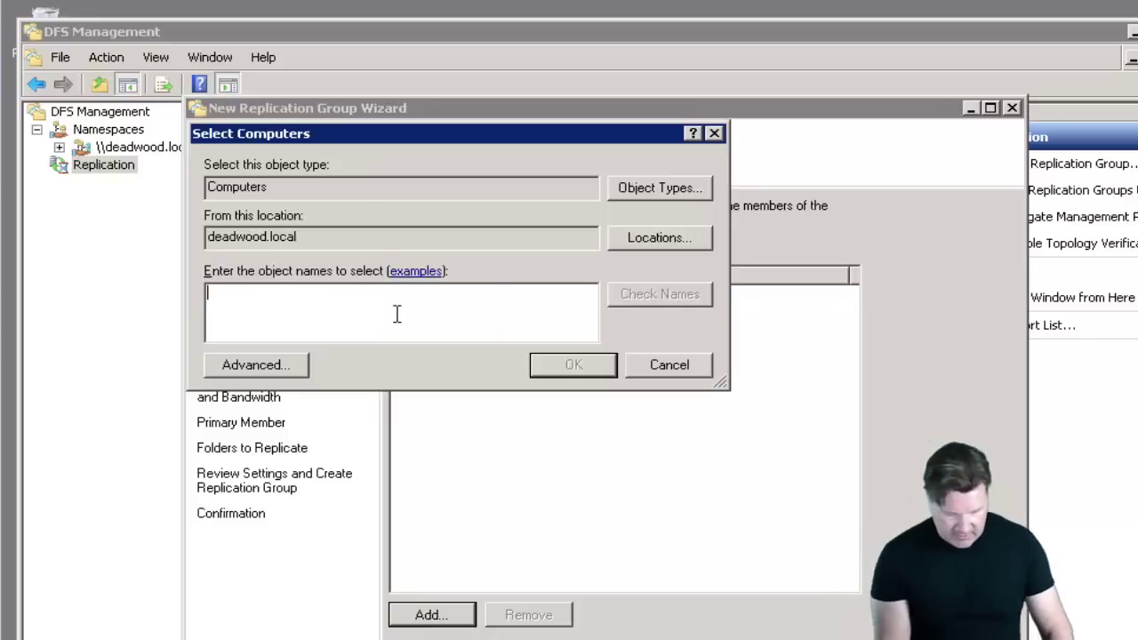
text(main)
key(Return)
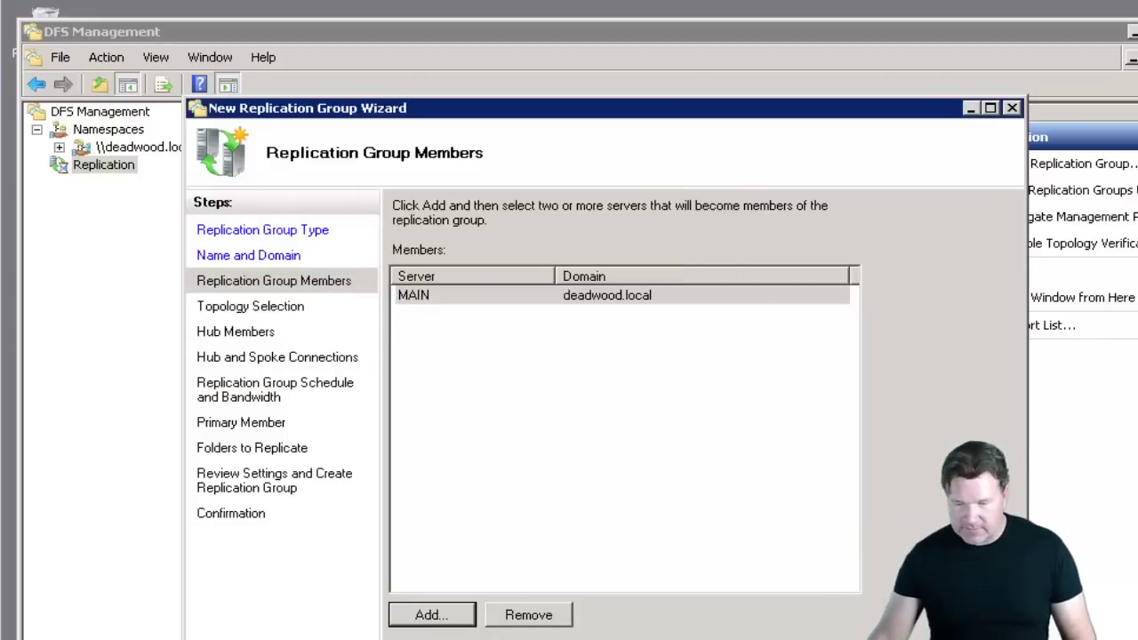
click(432, 617)
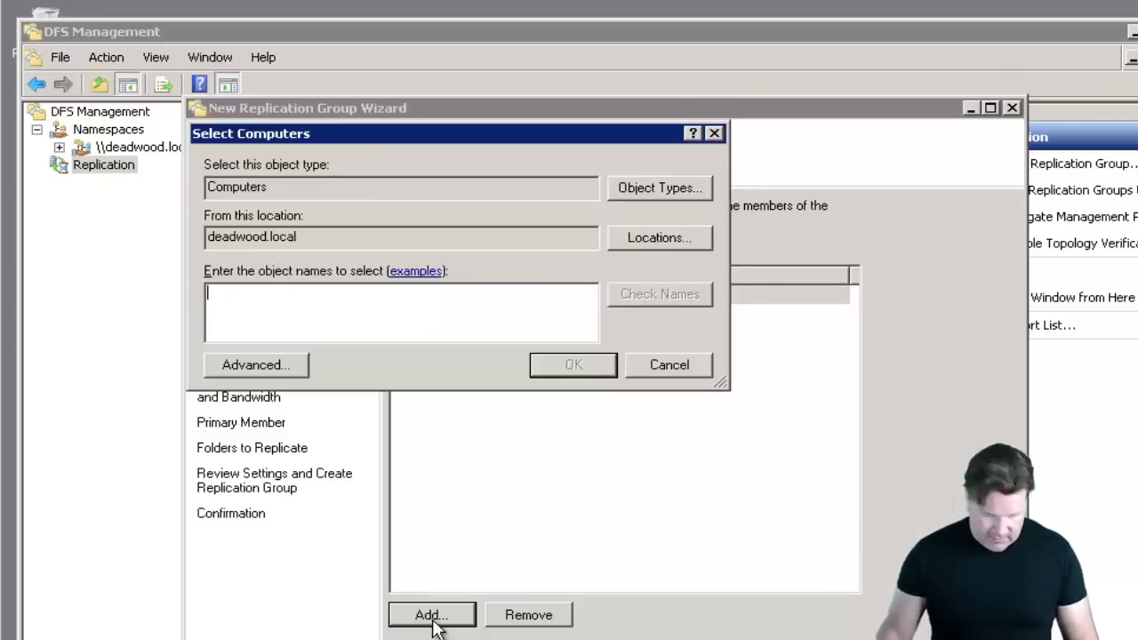
text(site1)
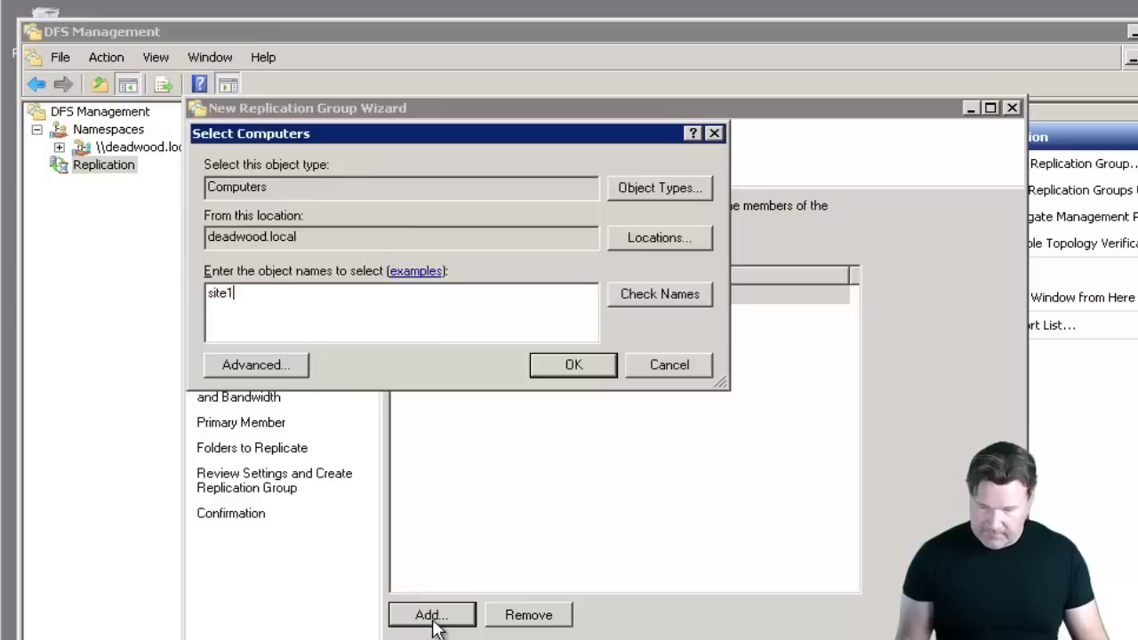
key(Return)
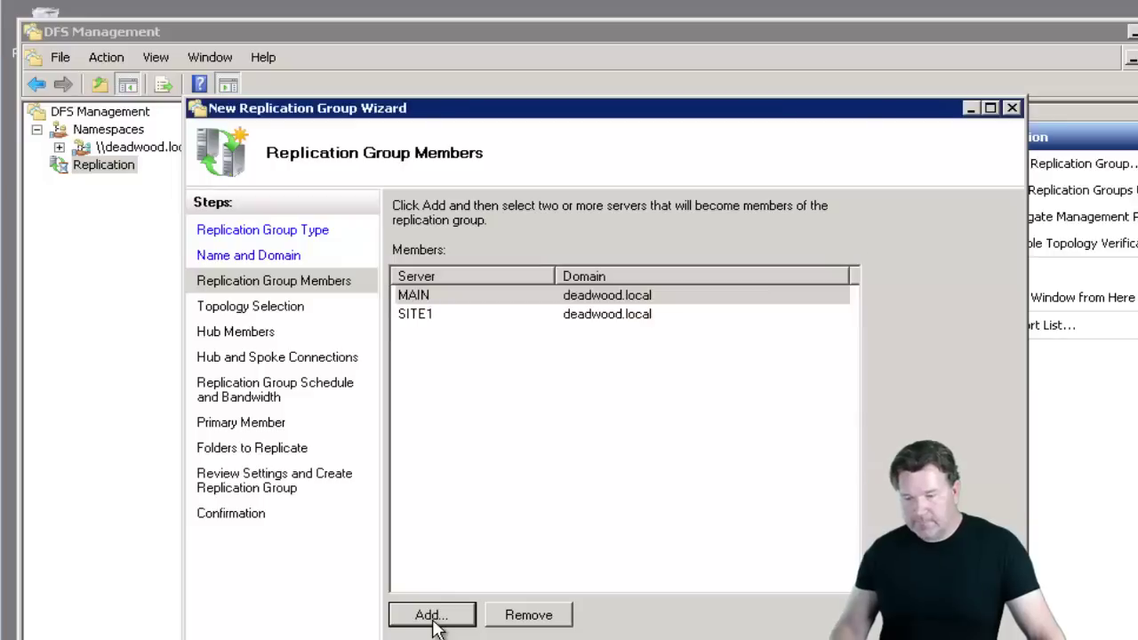
key(Return)
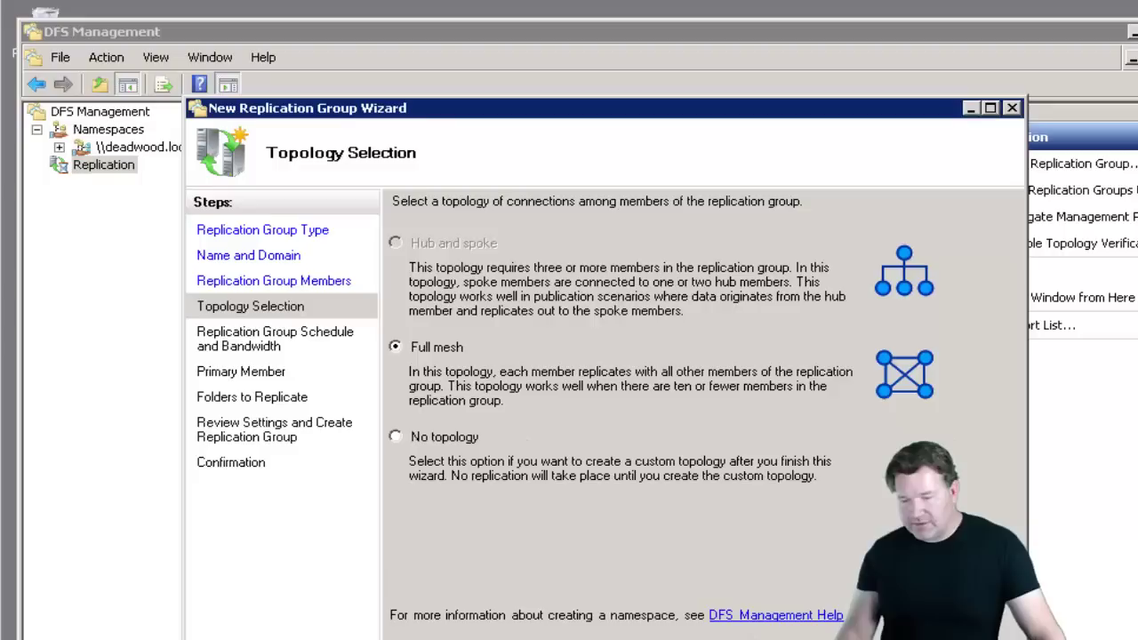
Keep full mesh topology and continuous full-bandwidth replication, with MAIN as primary member
key(Return)
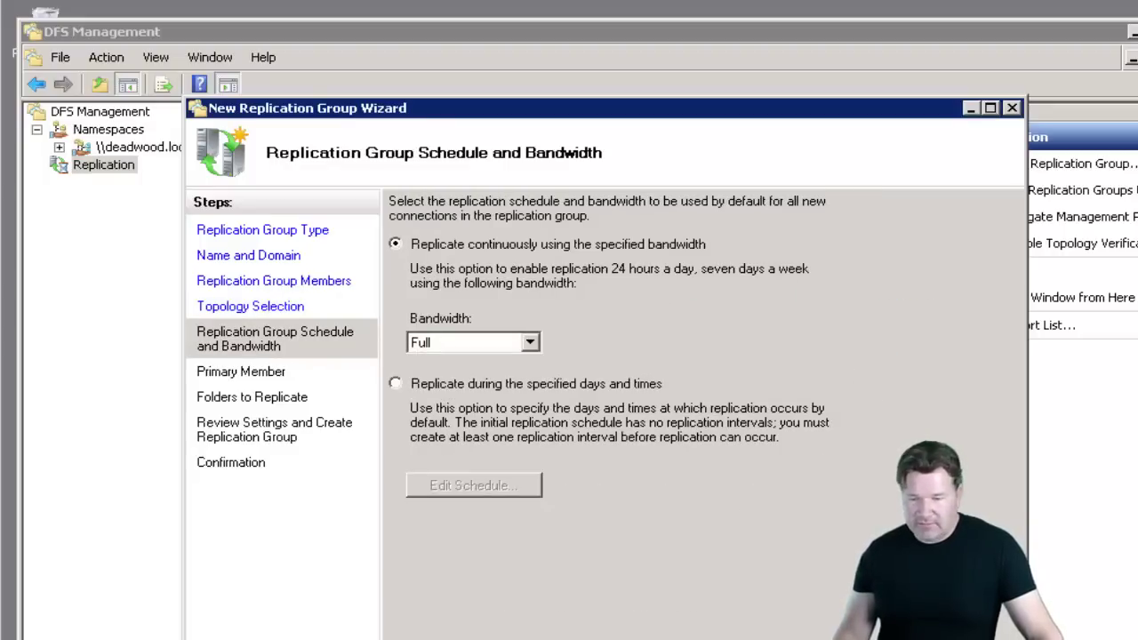
key(Return)
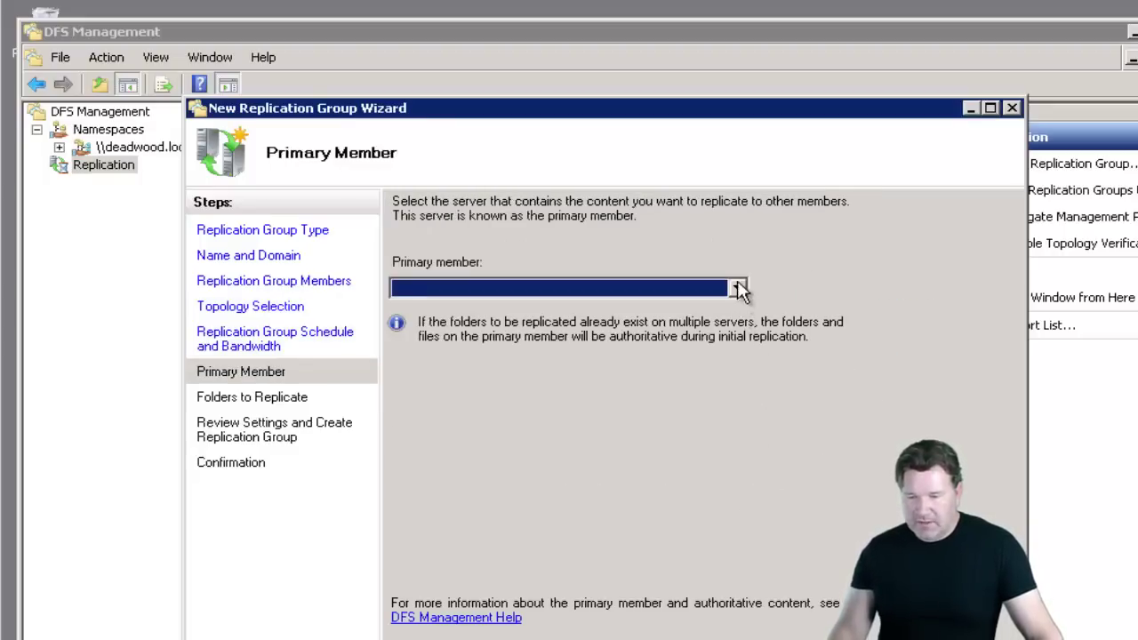
click(738, 288)
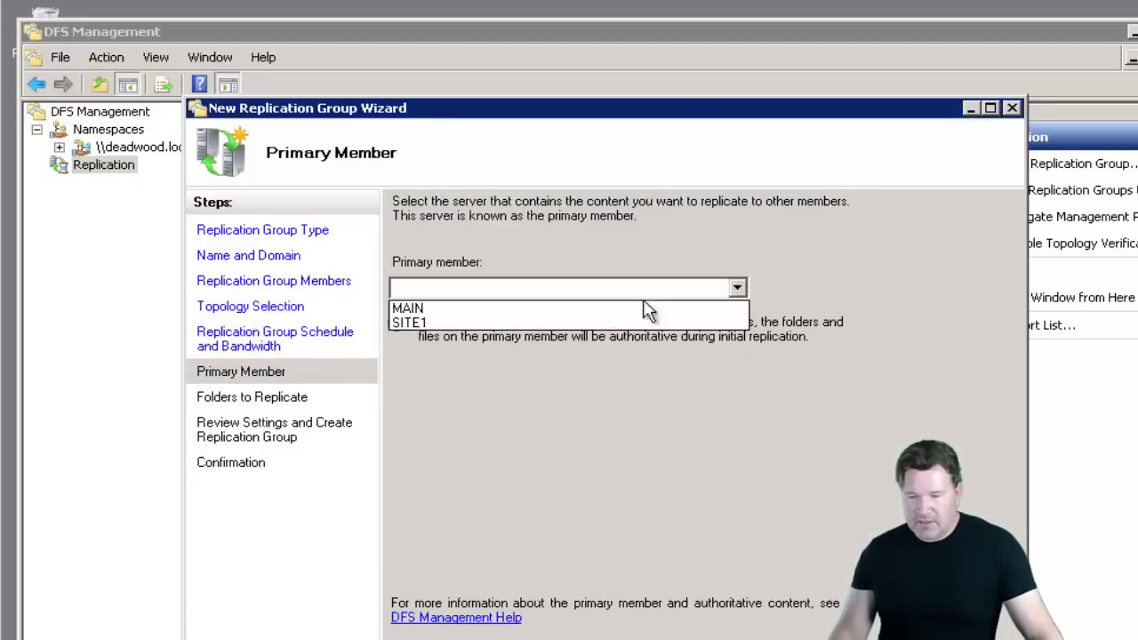
click(417, 311)
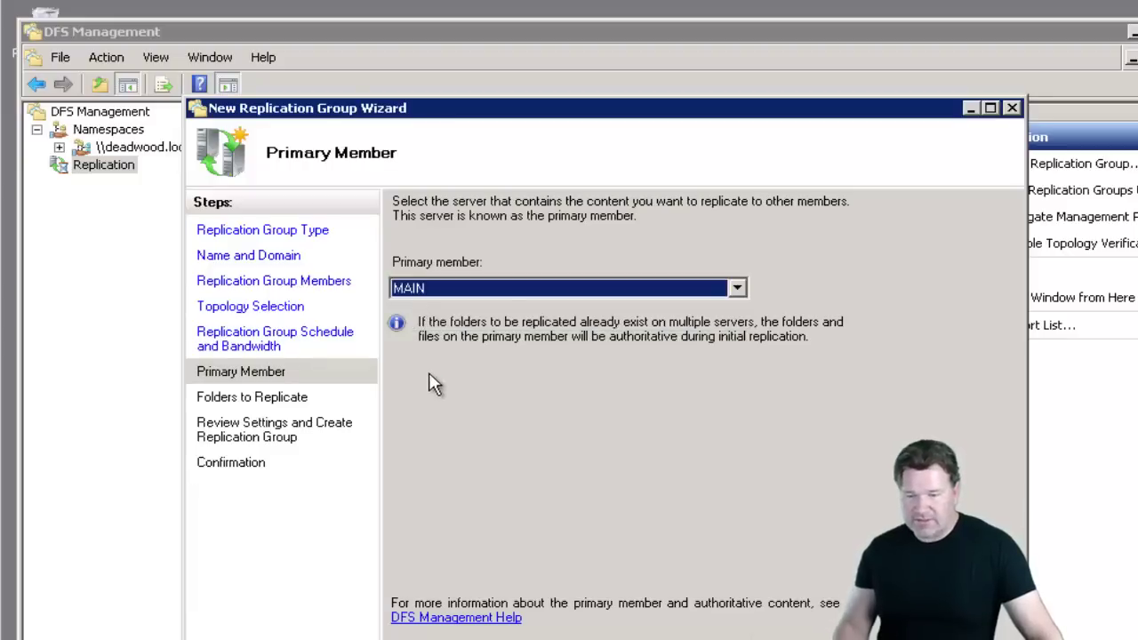
key(Return)
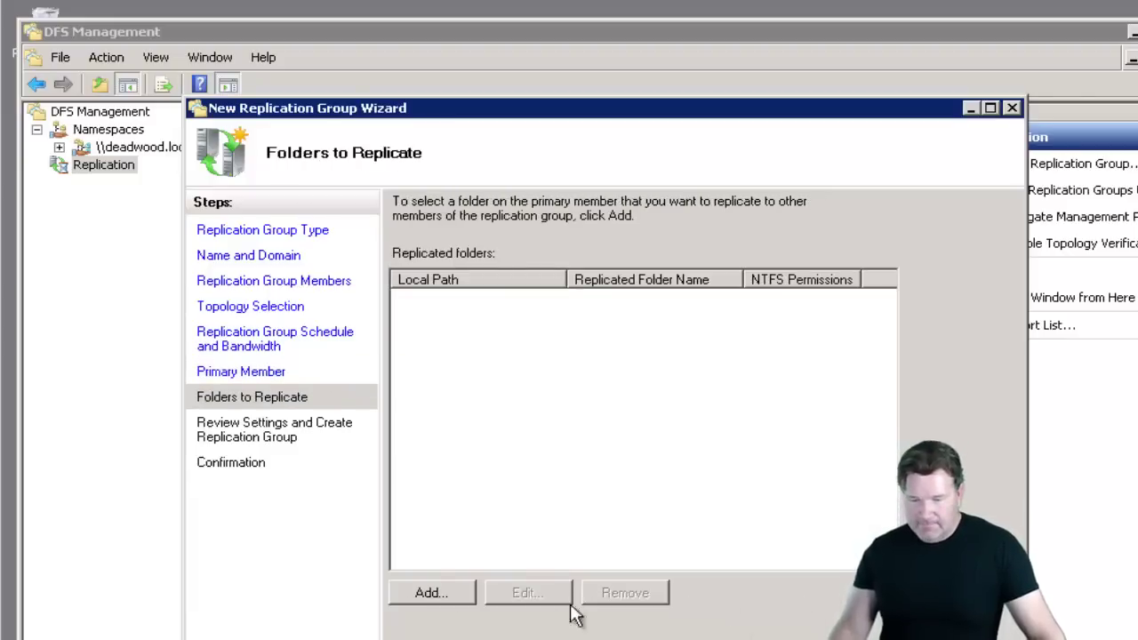
Add MAIN's C:\installs as the replicated folder
click(459, 600)
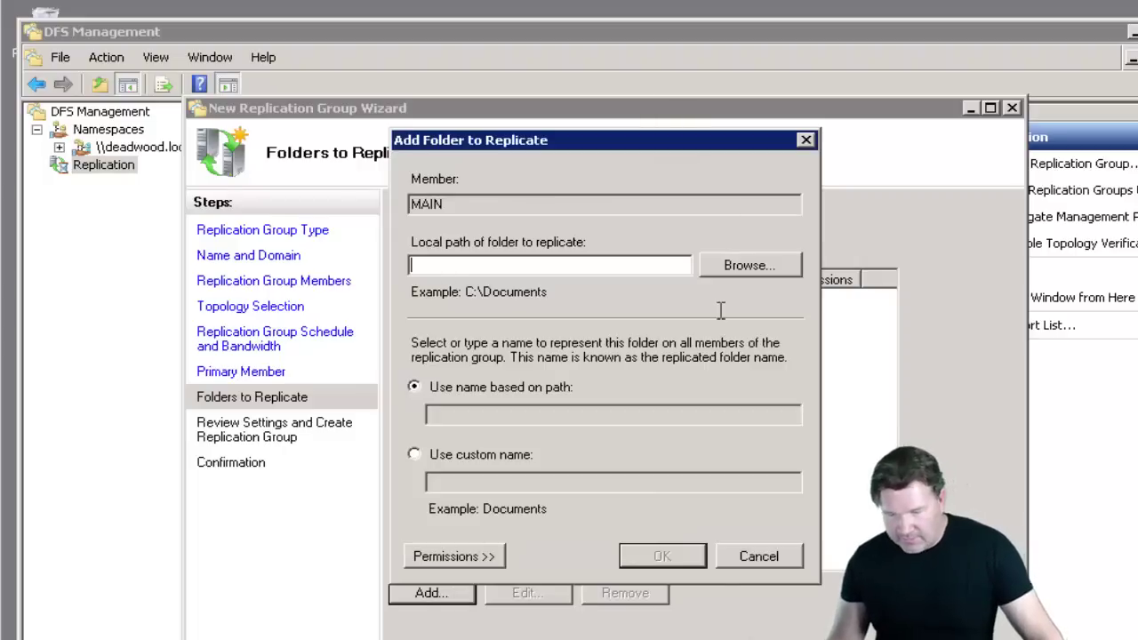
click(745, 263)
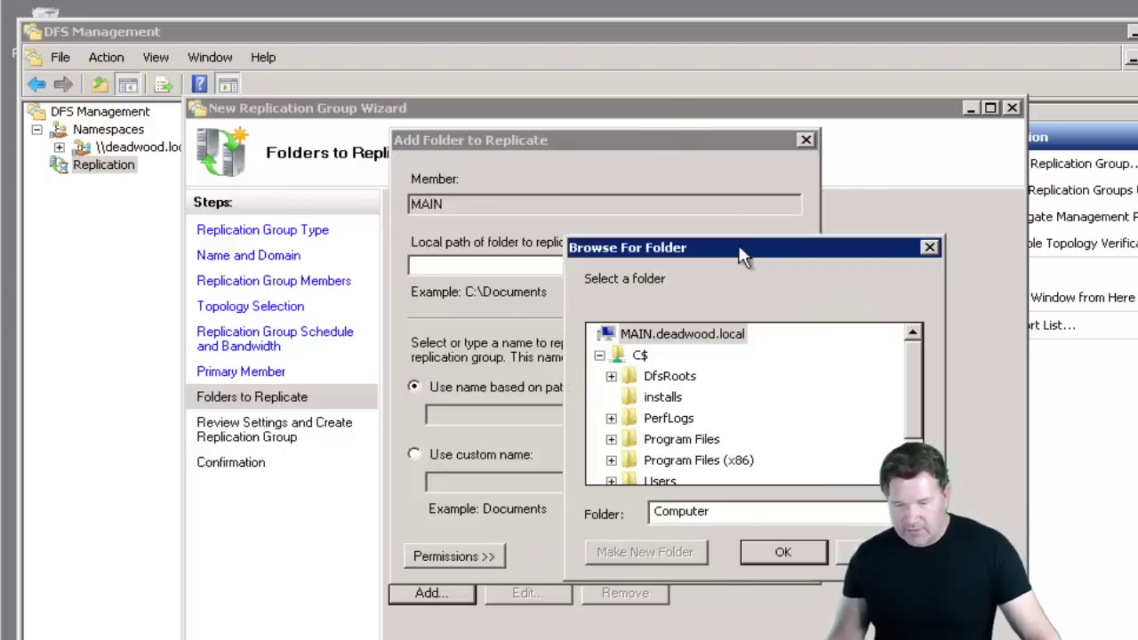
click(663, 398)
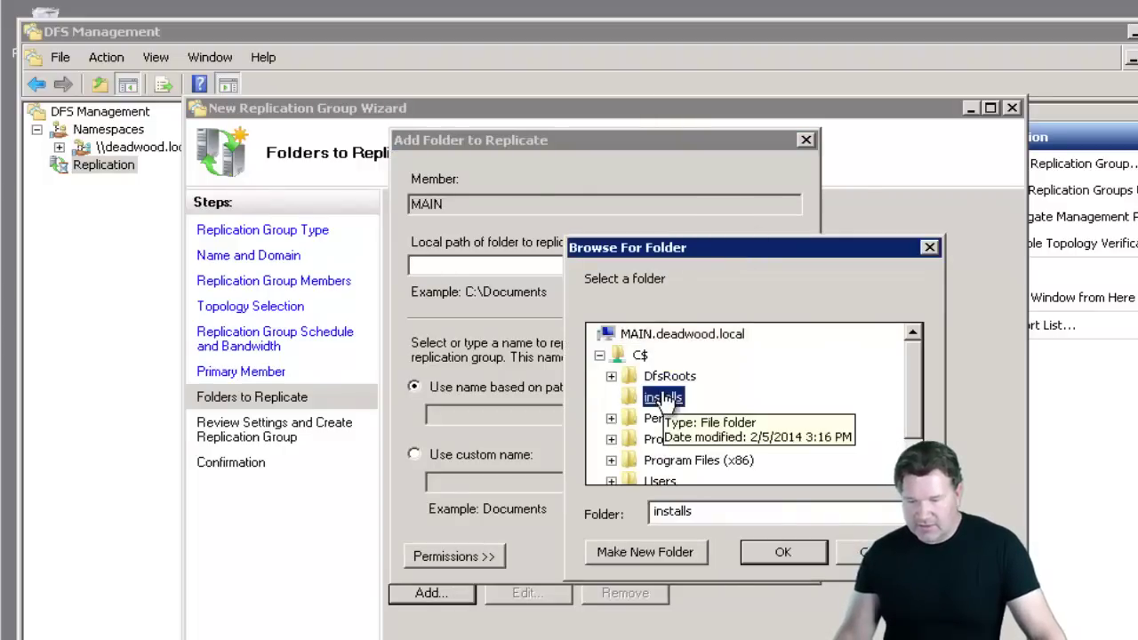
click(780, 558)
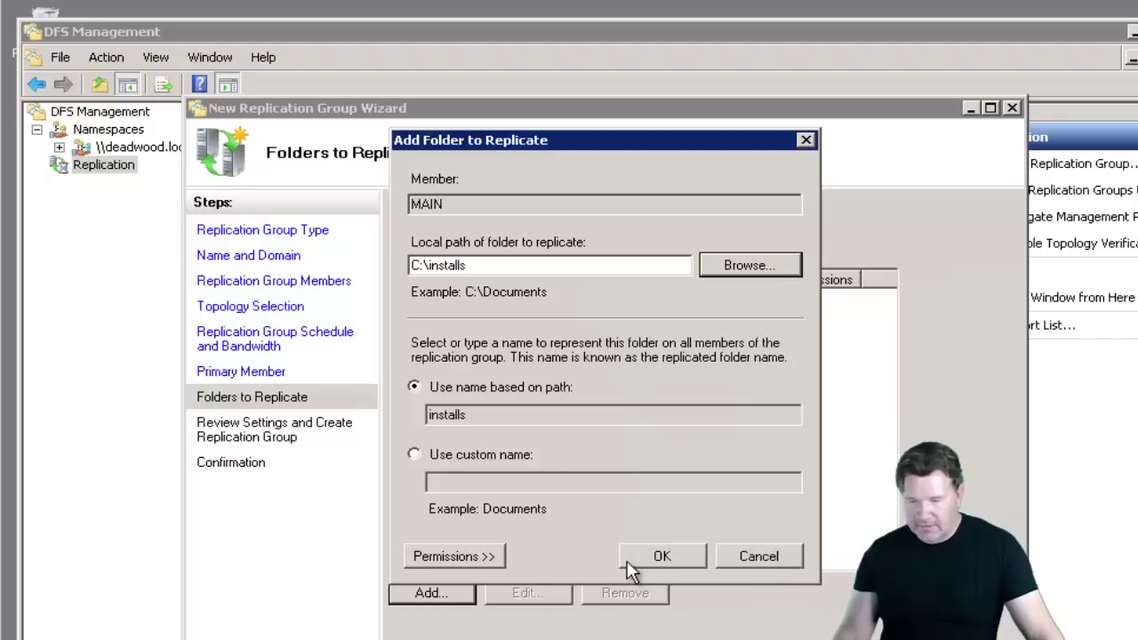
click(673, 558)
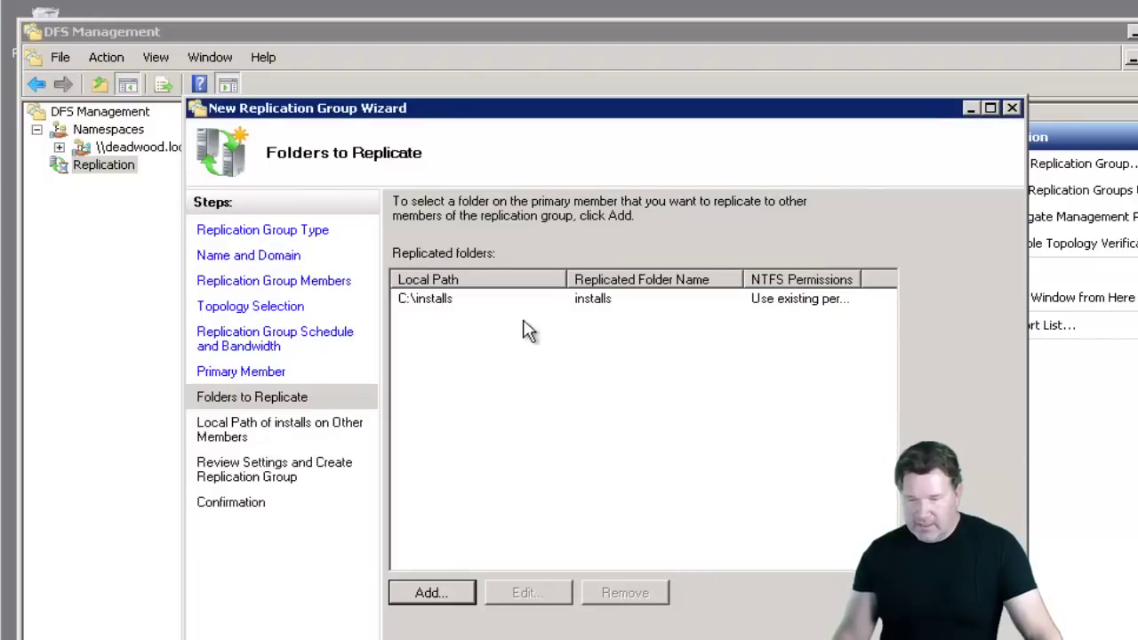
key(Return)
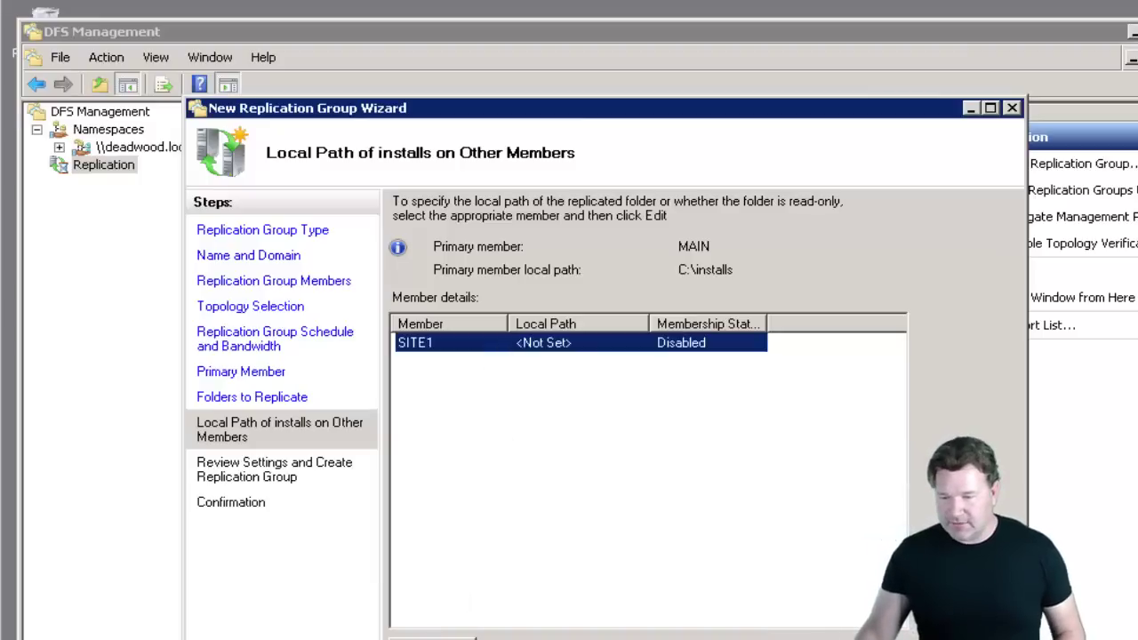
Enable SITE1's membership with C:\installs as its local replicated folder path
click(433, 637)
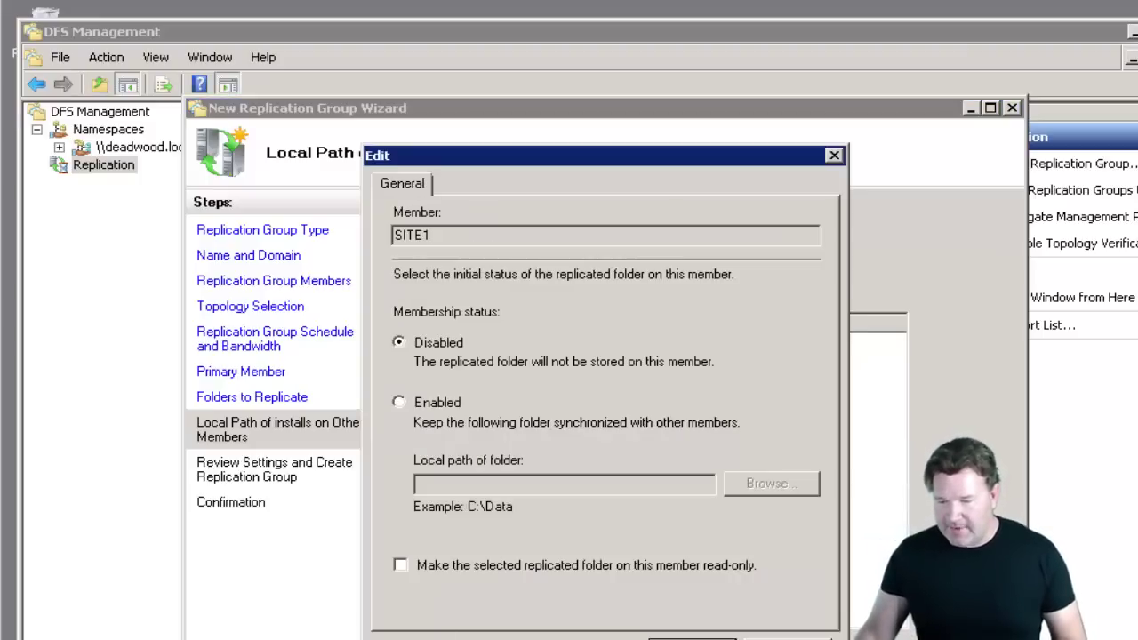
click(399, 402)
click(772, 483)
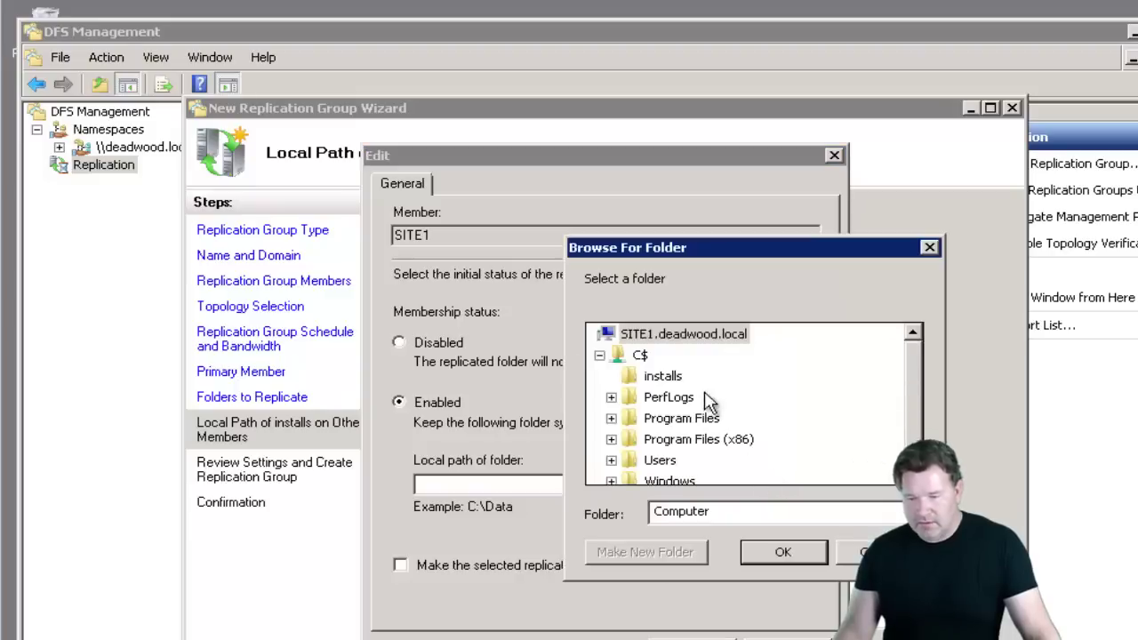
click(665, 374)
click(787, 553)
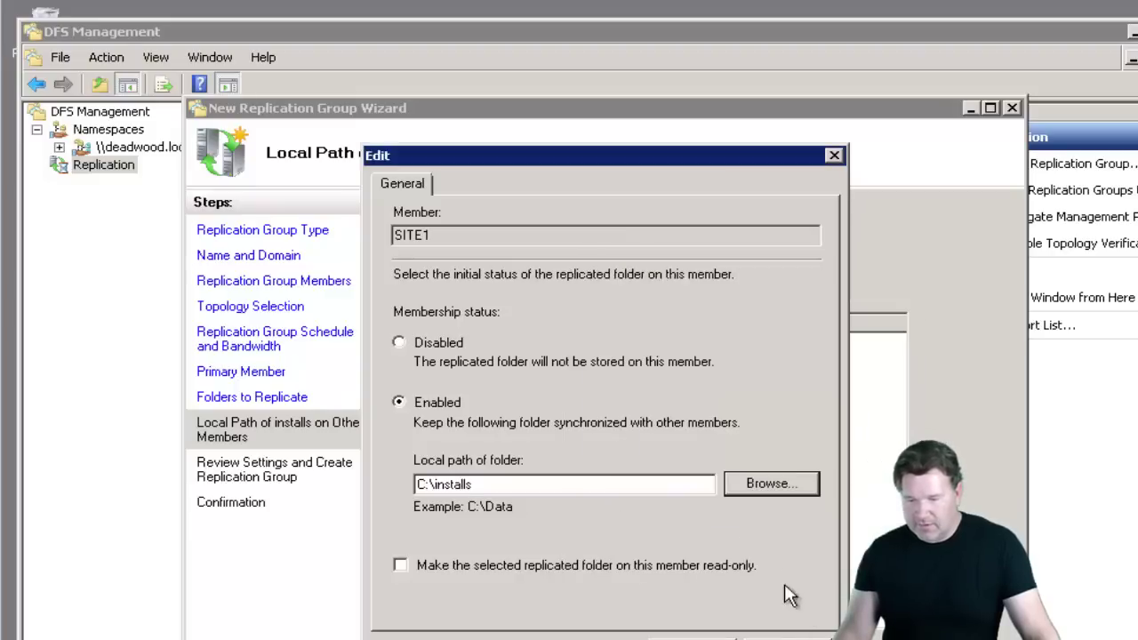
key(Return)
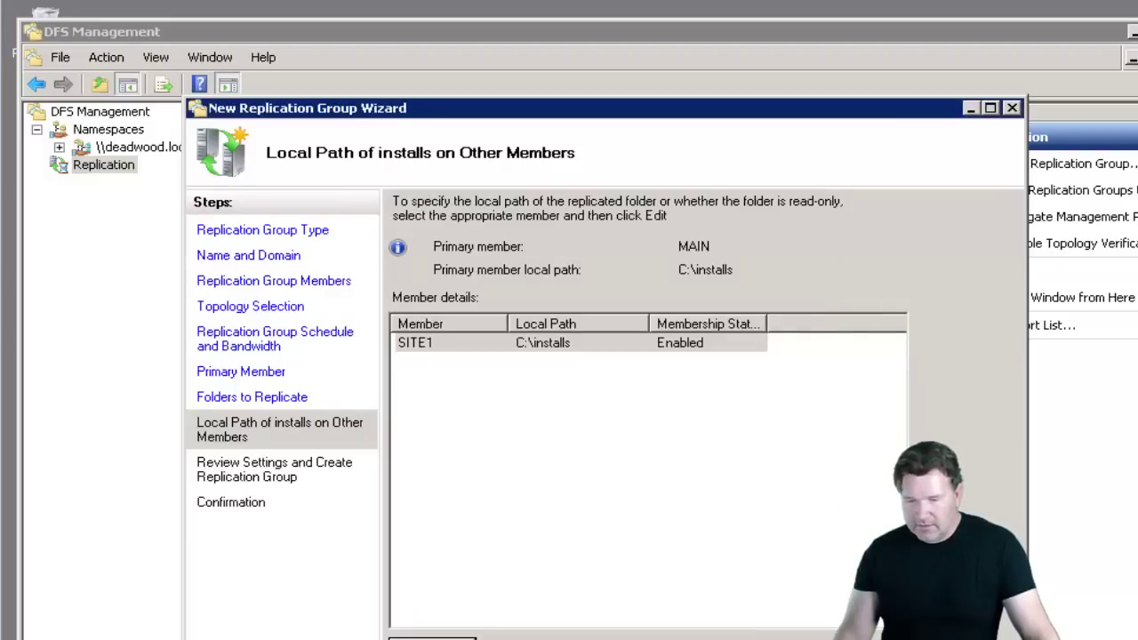
Finish the wizard to create the installs replication group, then select it under Replication
key(Return)
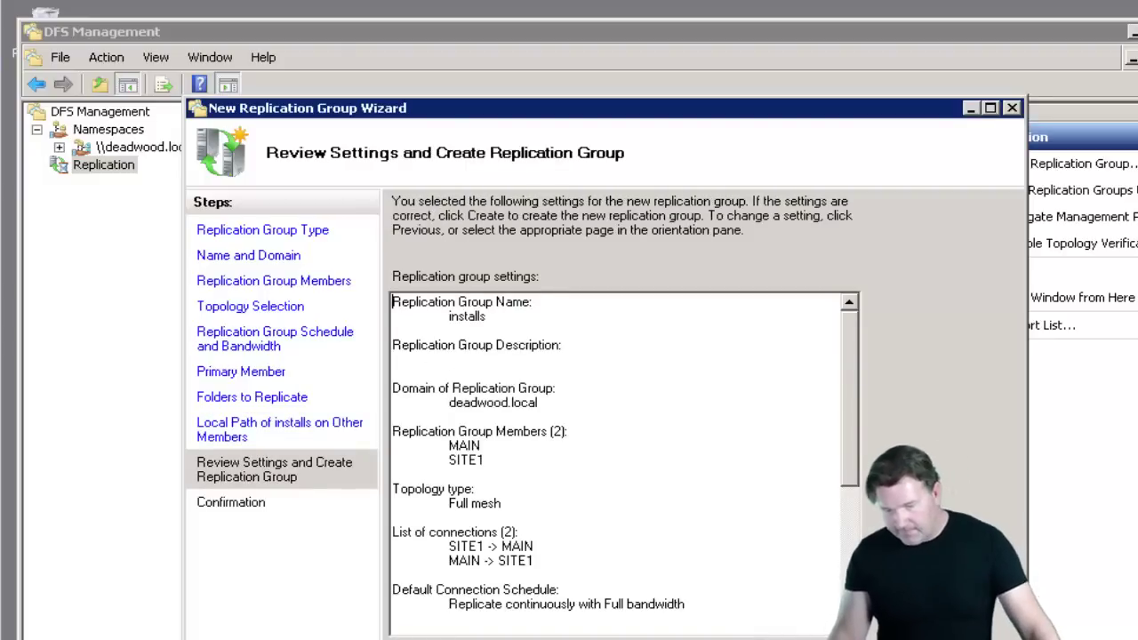
key(Return)
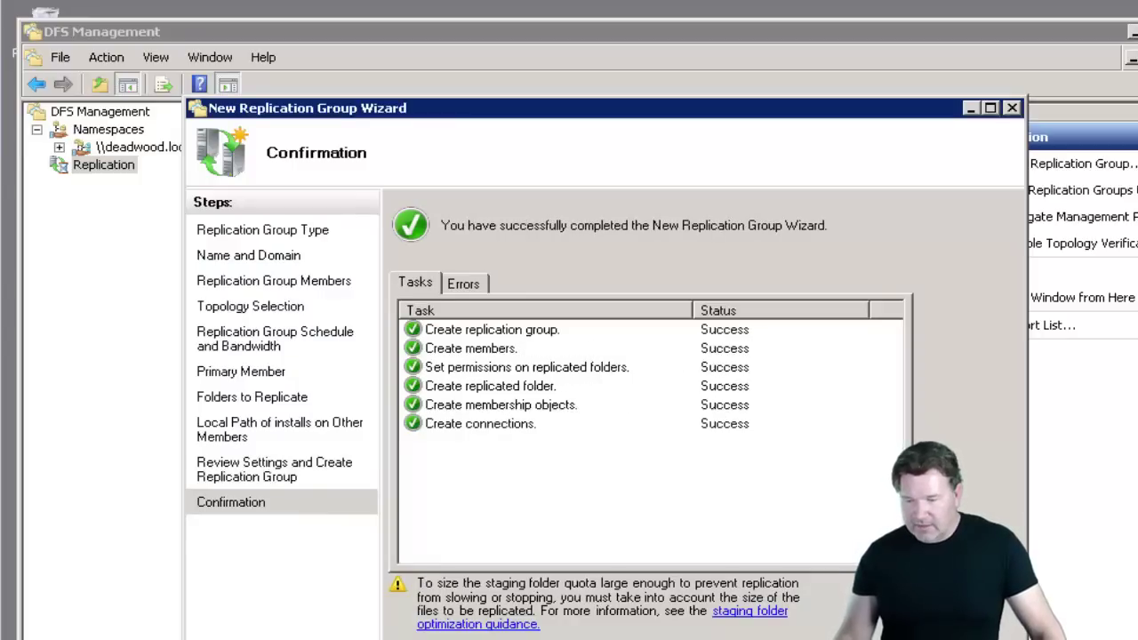
click(789, 468)
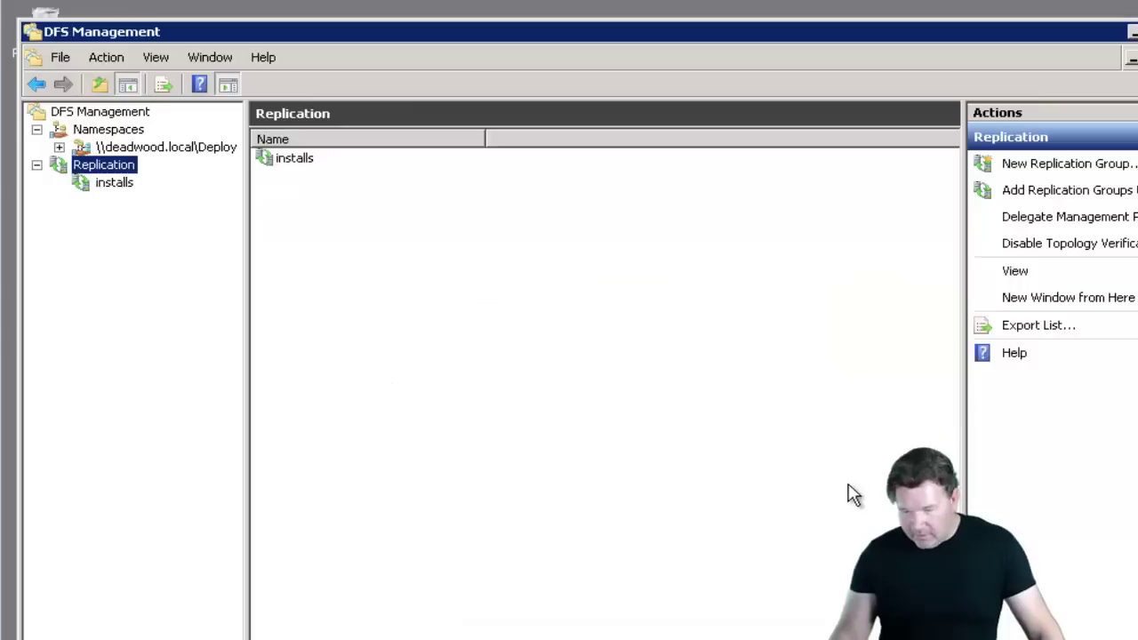
click(113, 187)
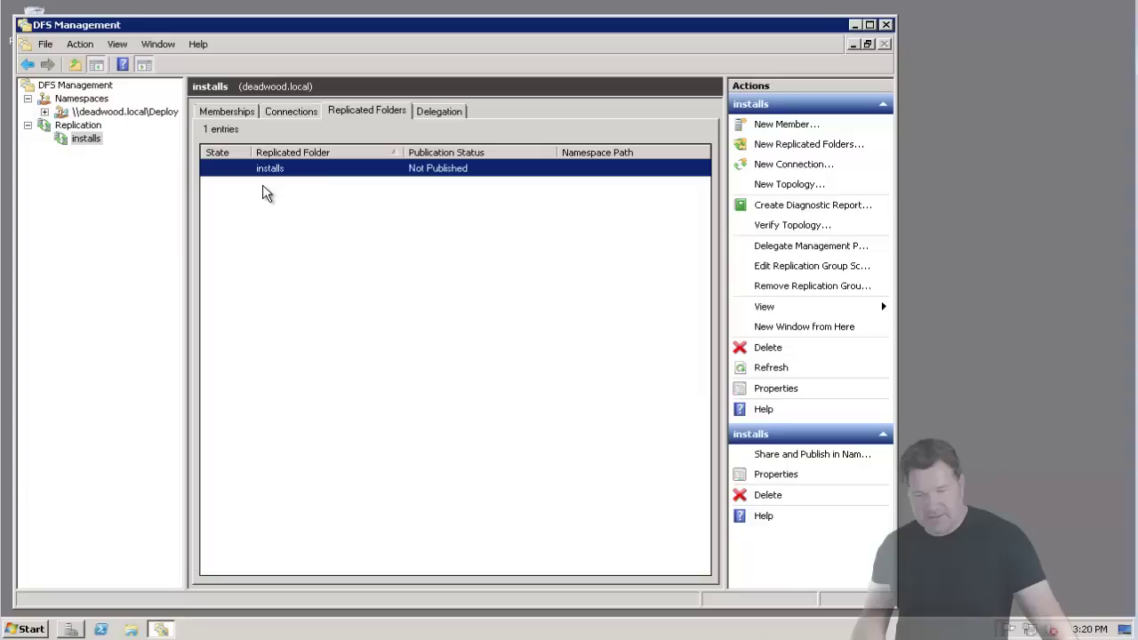
Create an empty text document named main-test in MAIN's C:\installs folder
click(131, 630)
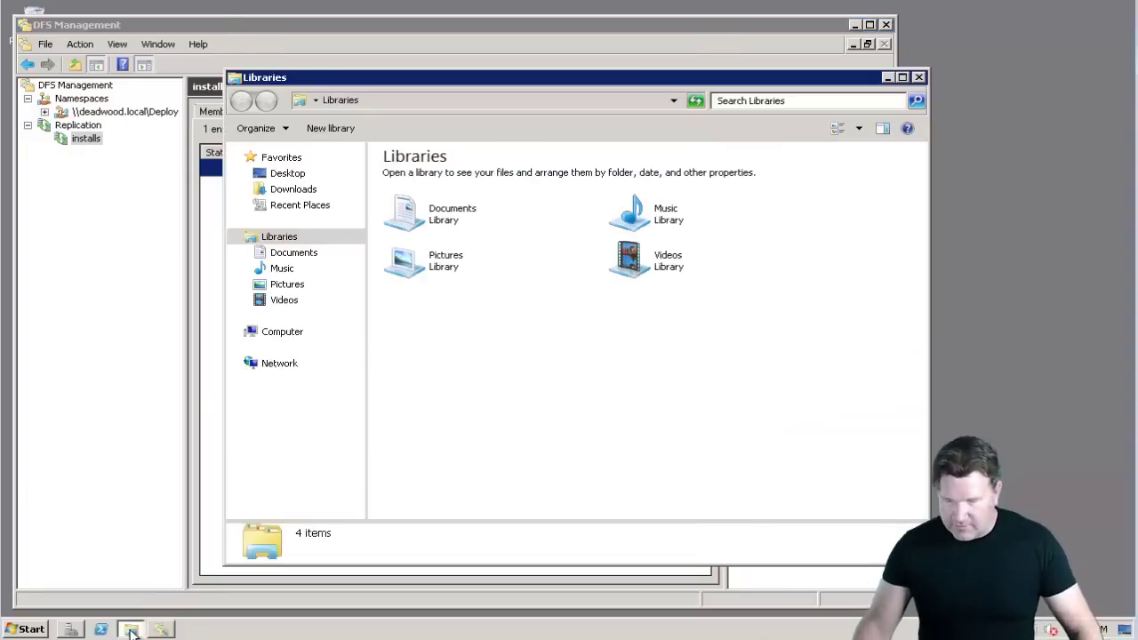
click(303, 333)
double_click(453, 189)
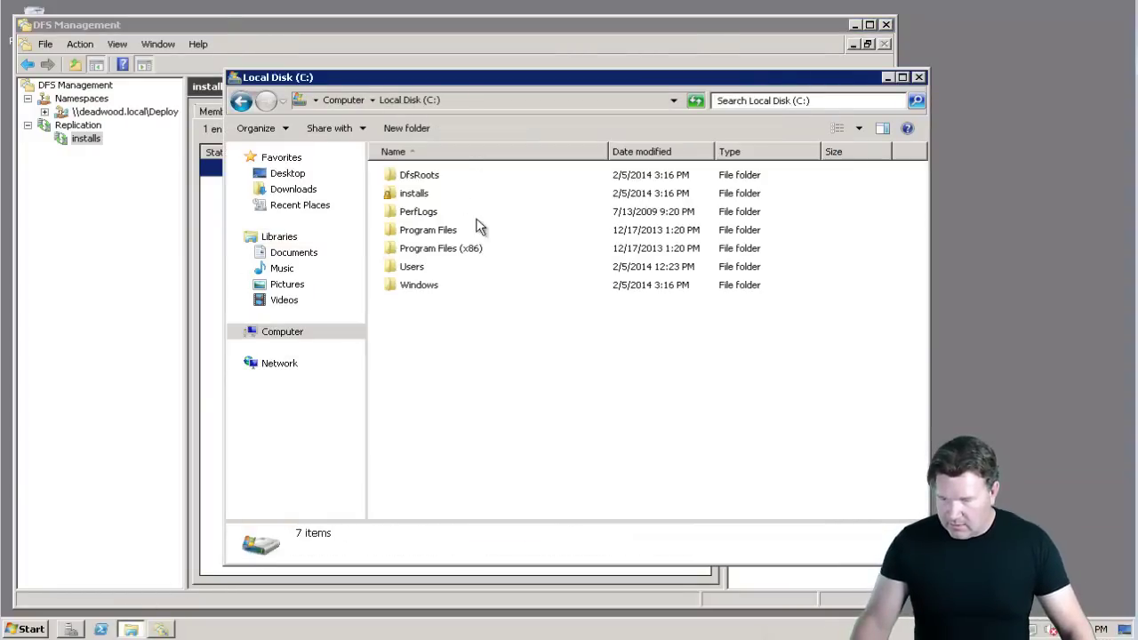
double_click(414, 193)
right_click(446, 278)
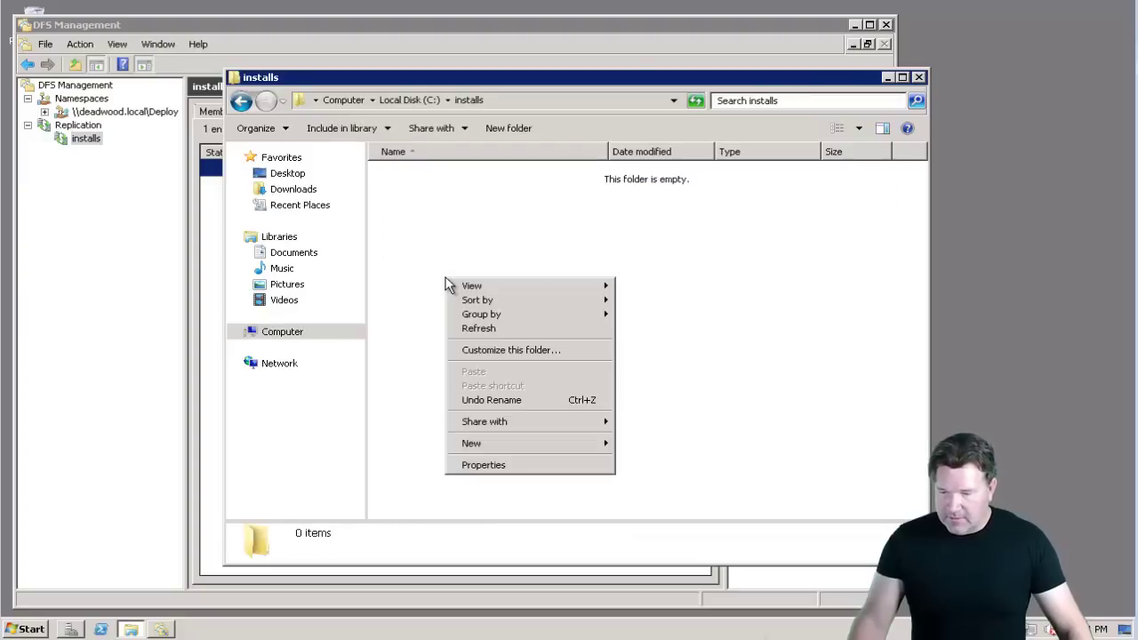
mouse_move(472, 442)
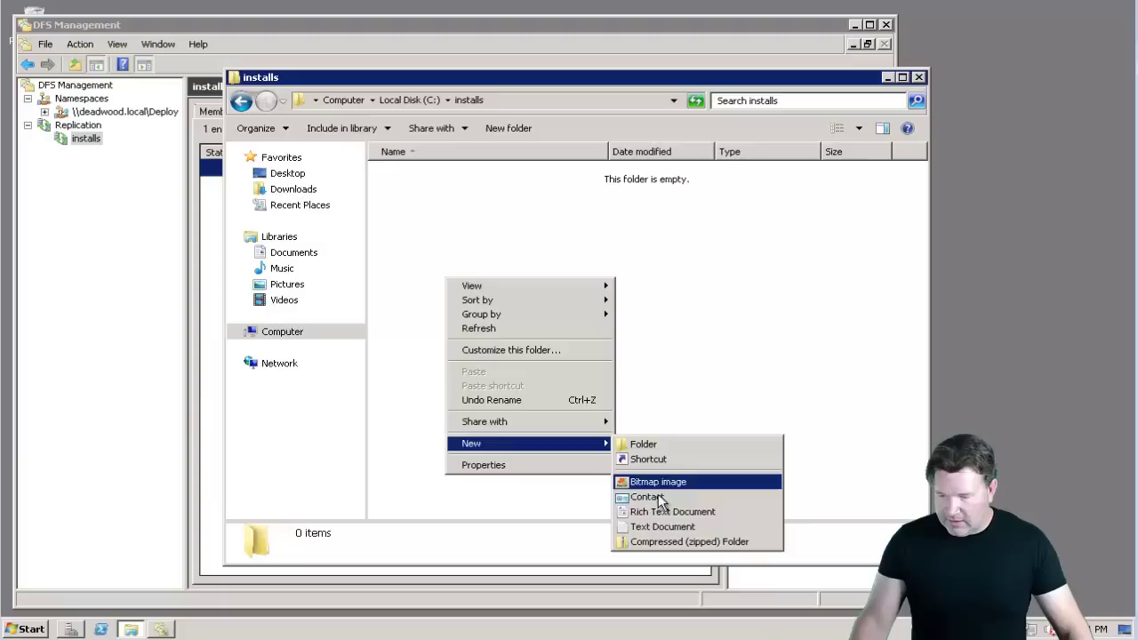
click(646, 526)
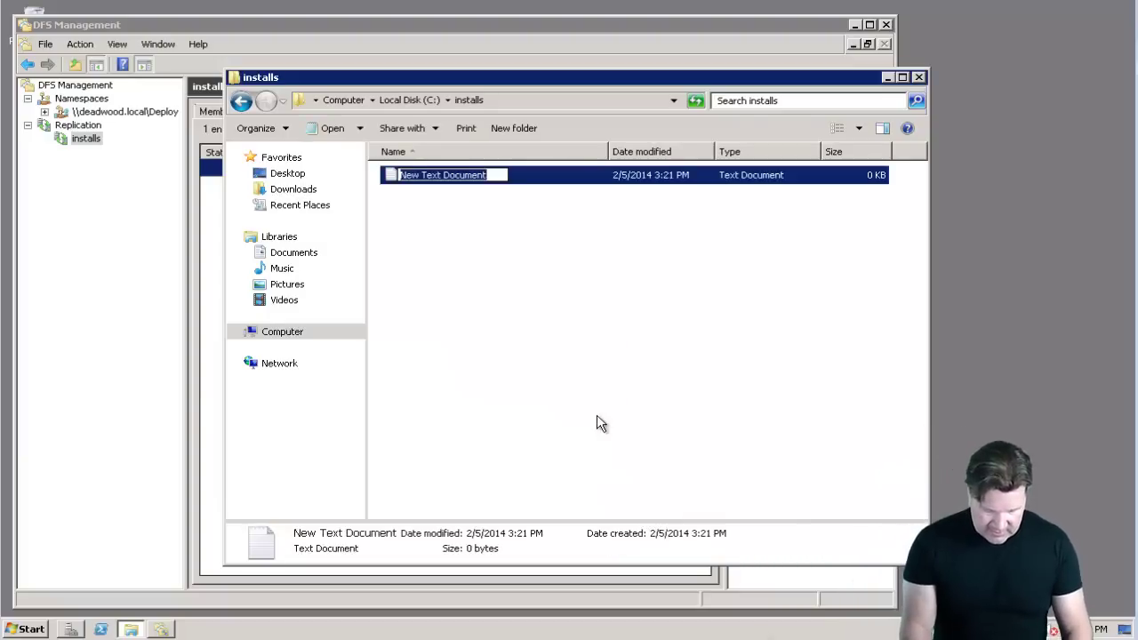
text(main-te)
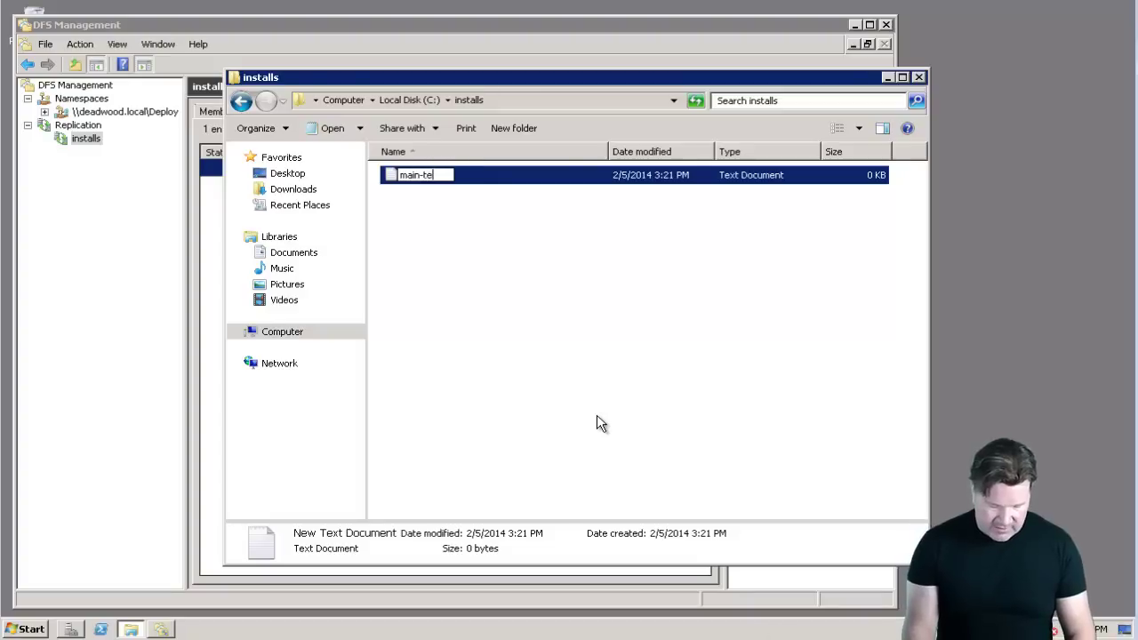
text(st)
key(Return)
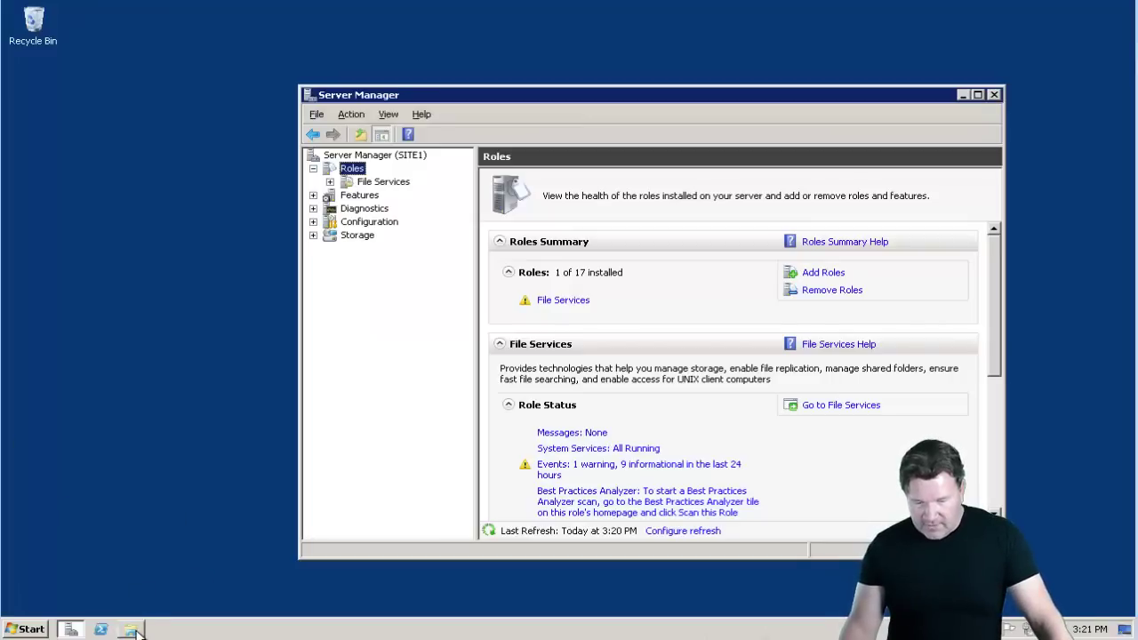
On SITE1, browse to C:\installs and confirm main-test has replicated there
click(134, 629)
click(285, 348)
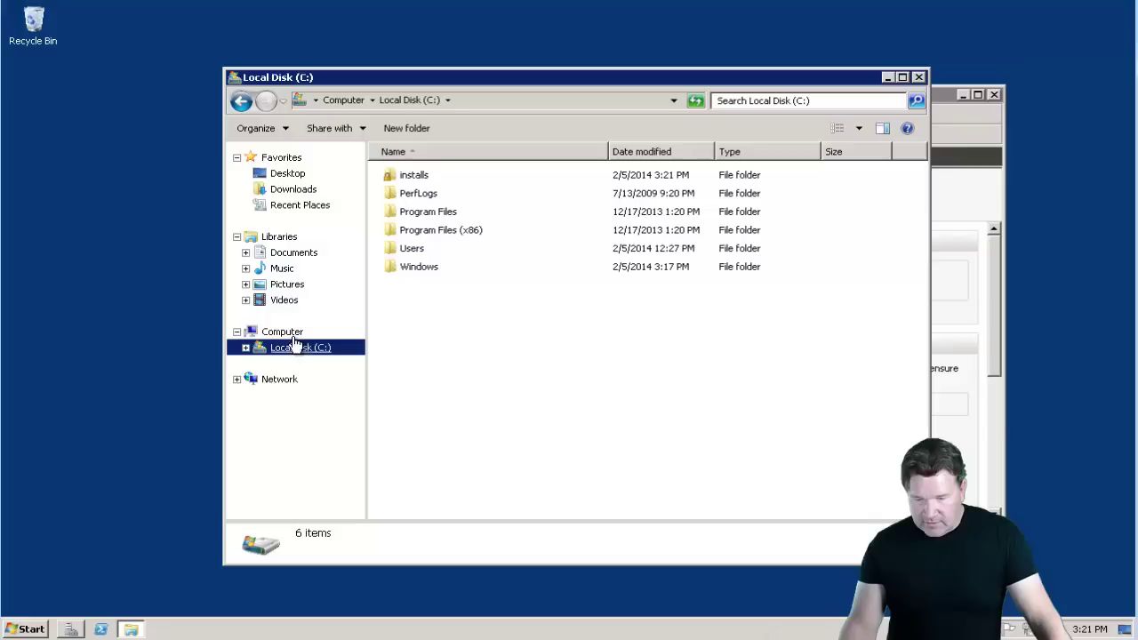
double_click(414, 176)
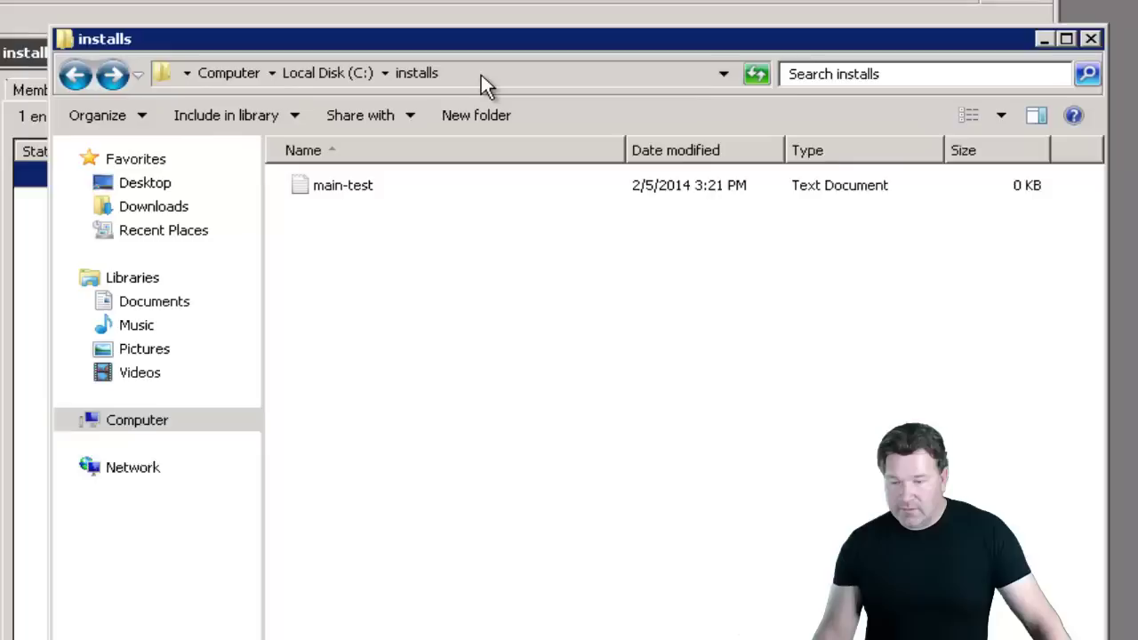
Browse to \\deadwood.local\deploy to see the namespace is empty, then return to DFS Management
click(514, 100)
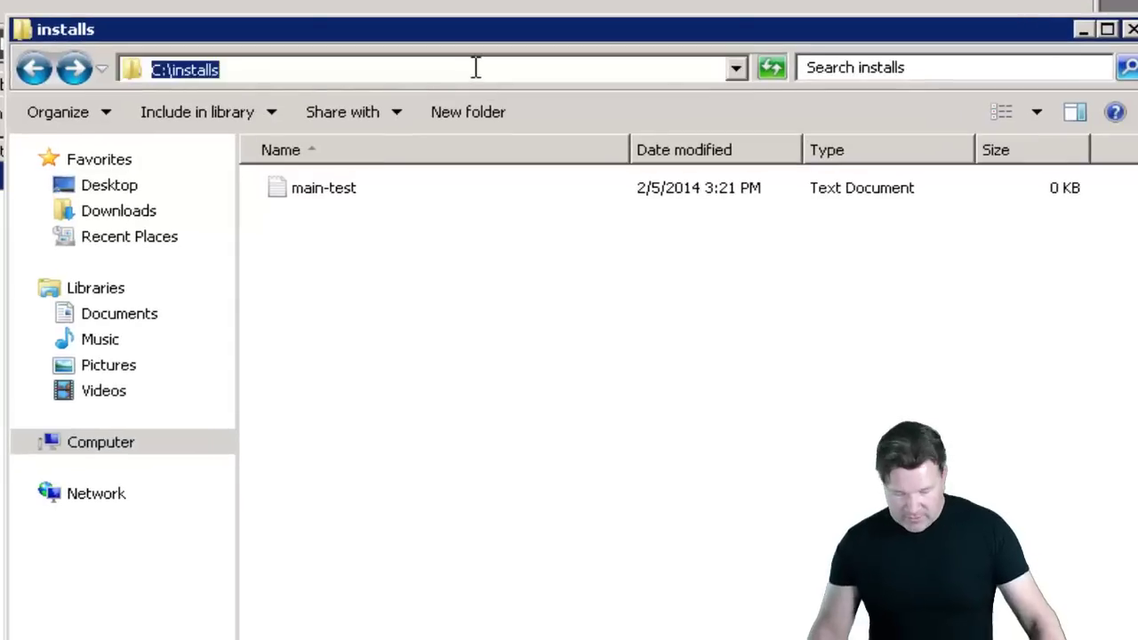
text(\\deadwood.)
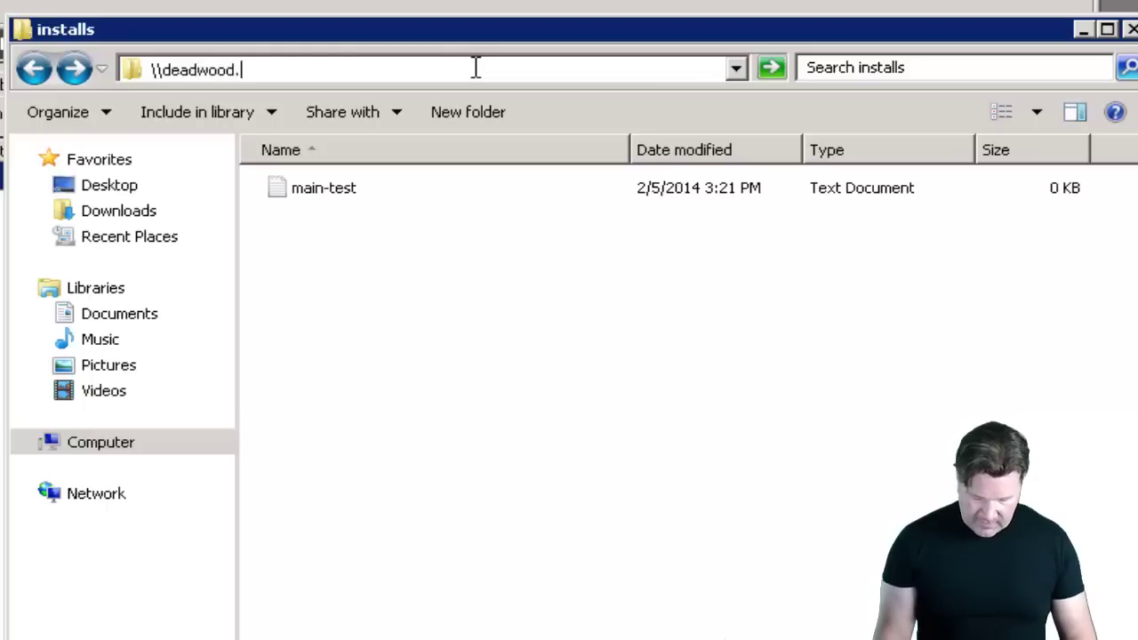
text(local)
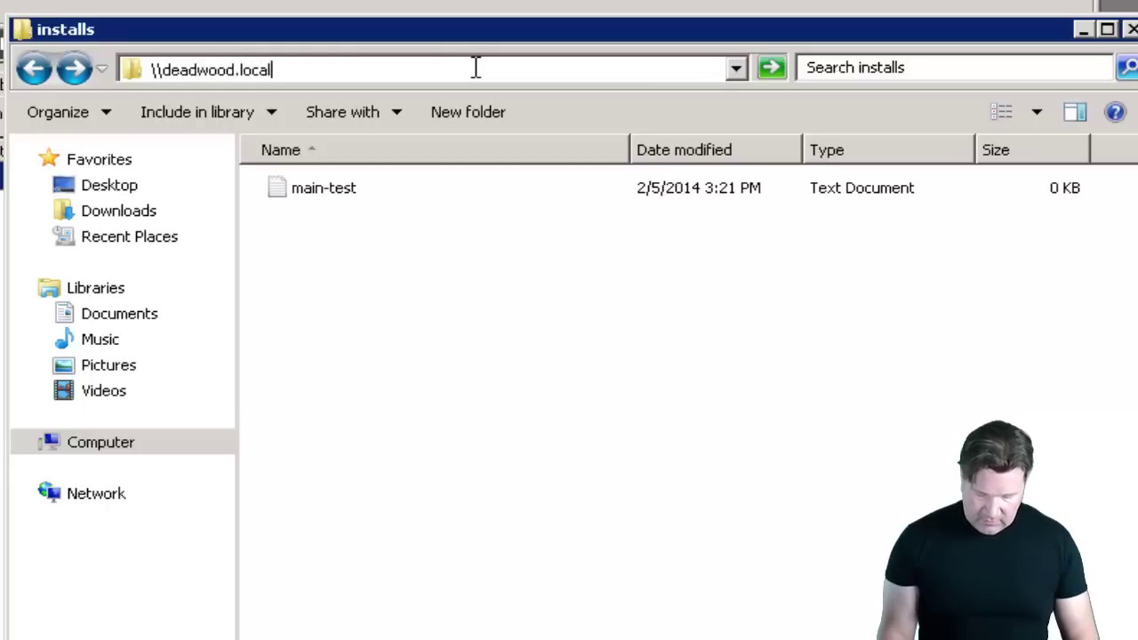
text(\)
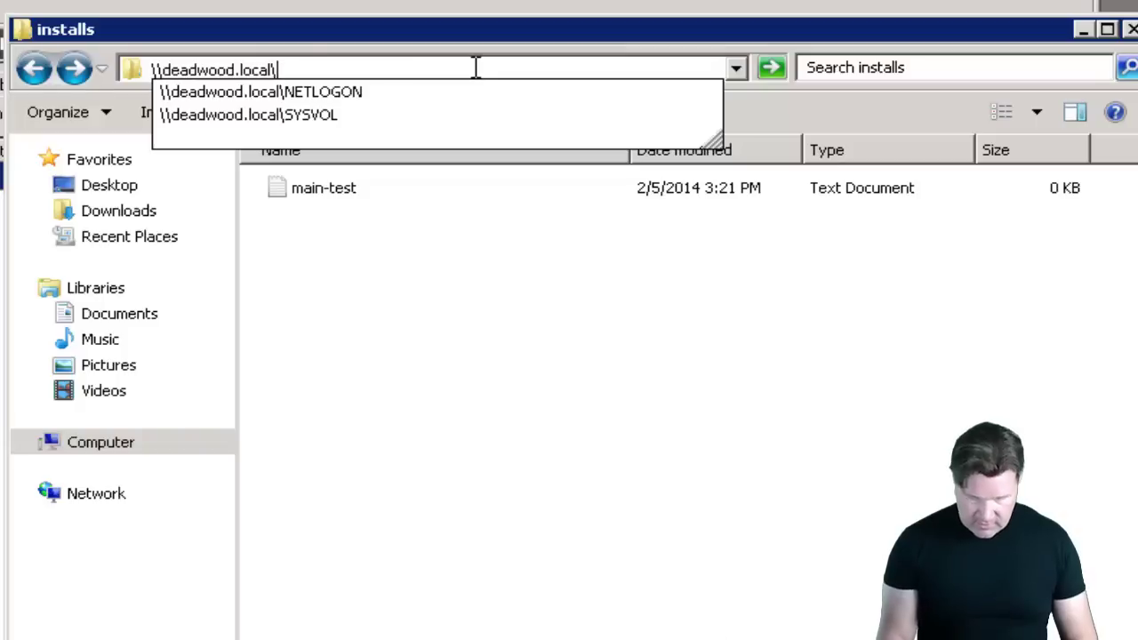
text(de)
text(plo)
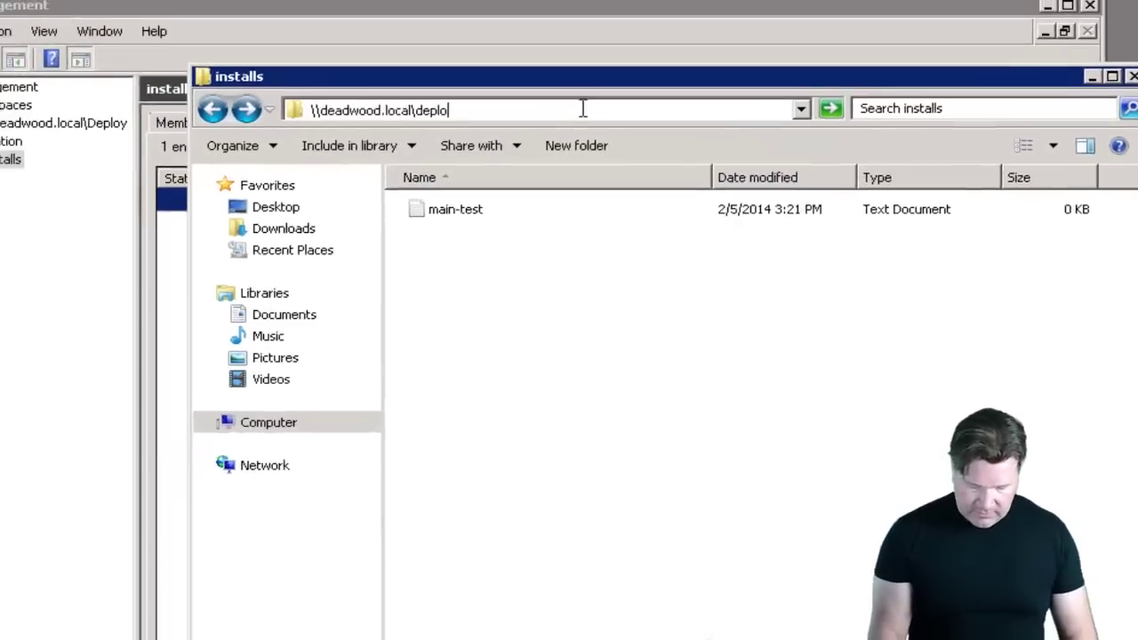
text(y)
key(Return)
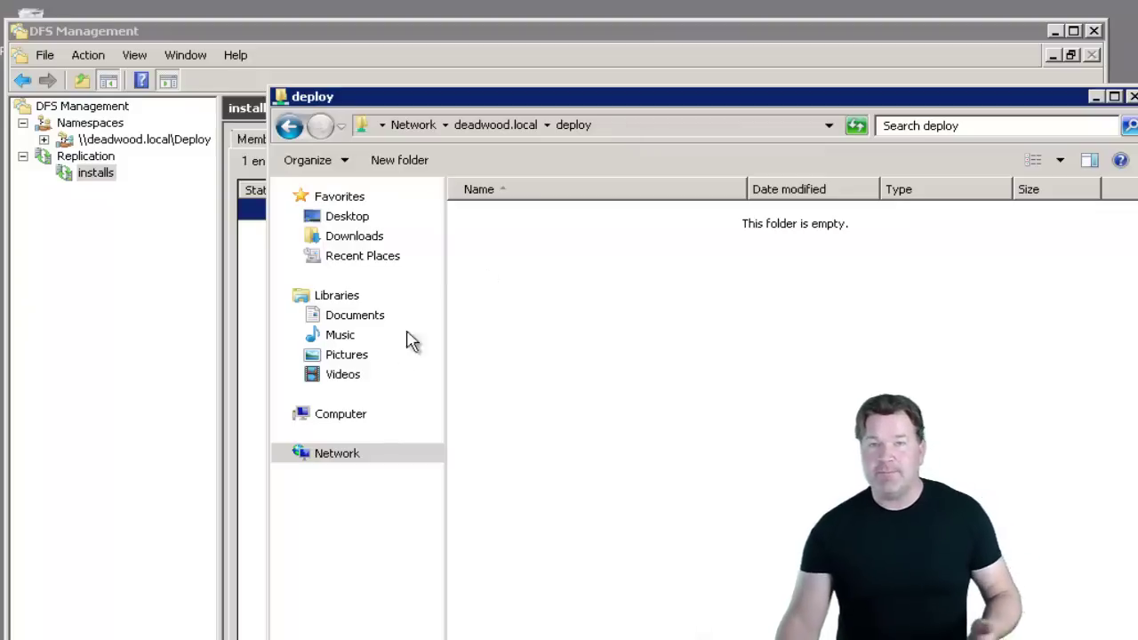
click(138, 336)
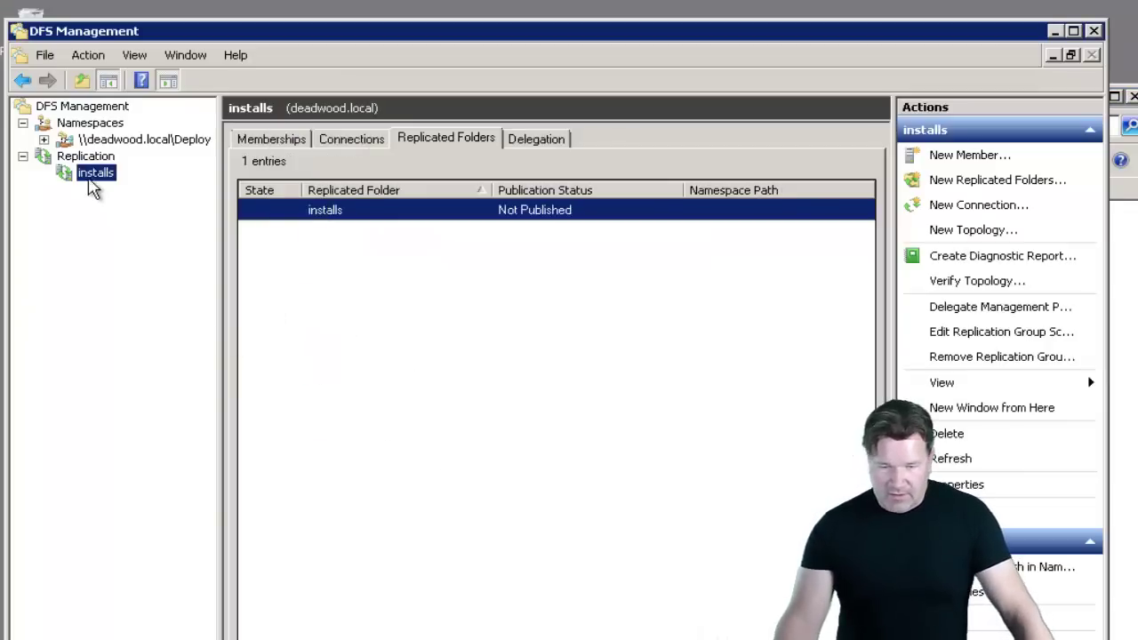
Share and publish the installs replicated folder under the \\deadwood.local\Deploy namespace folder
right_click(367, 218)
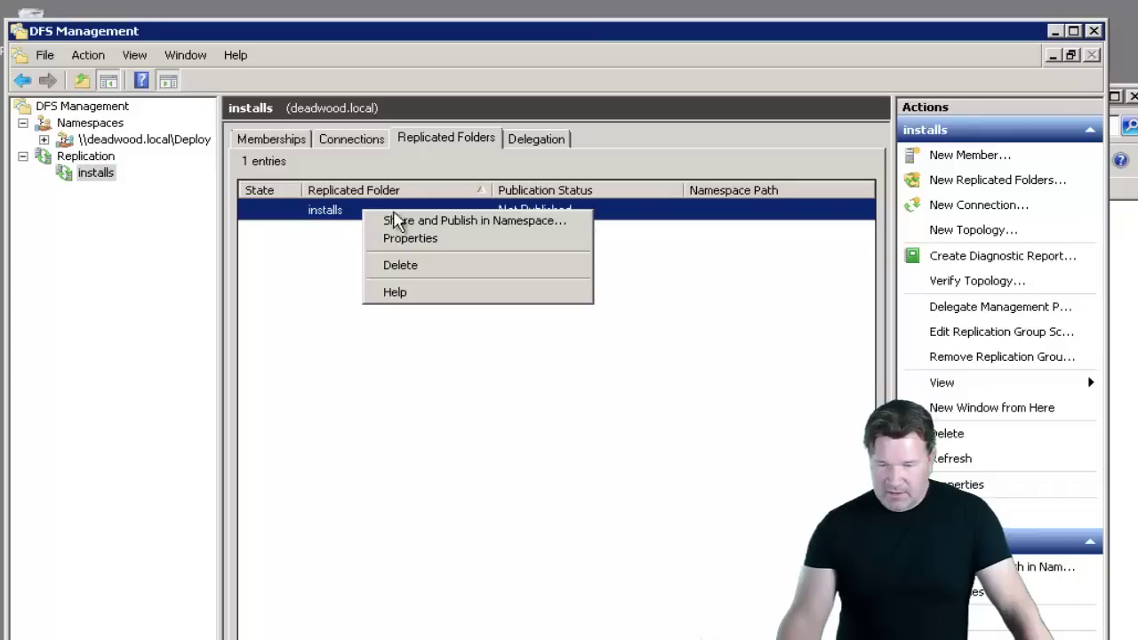
click(433, 221)
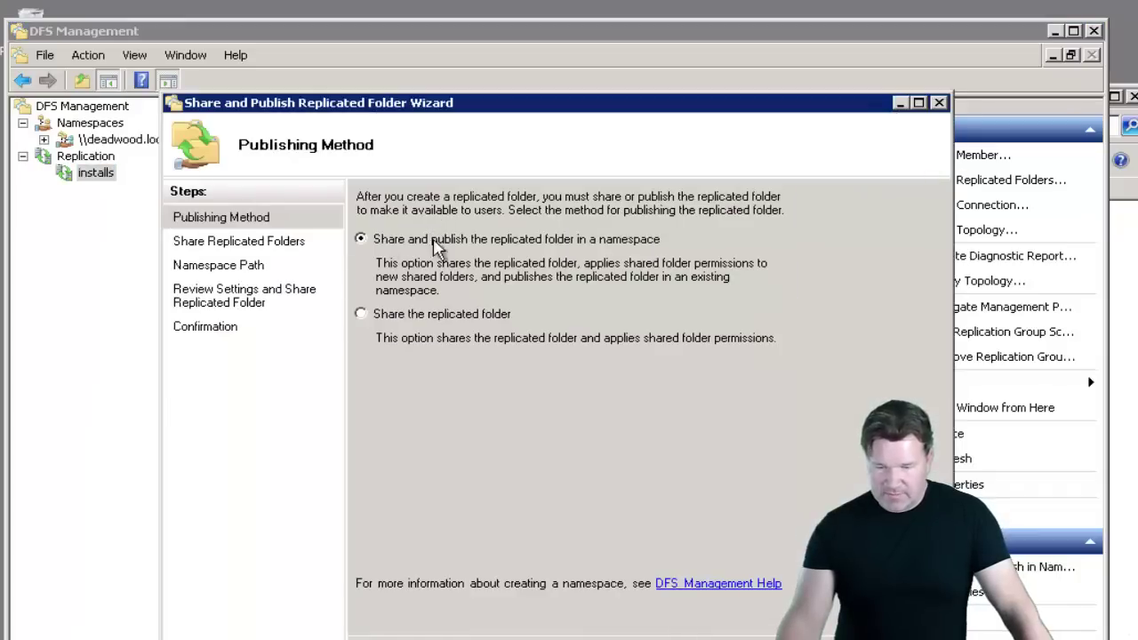
key(Return)
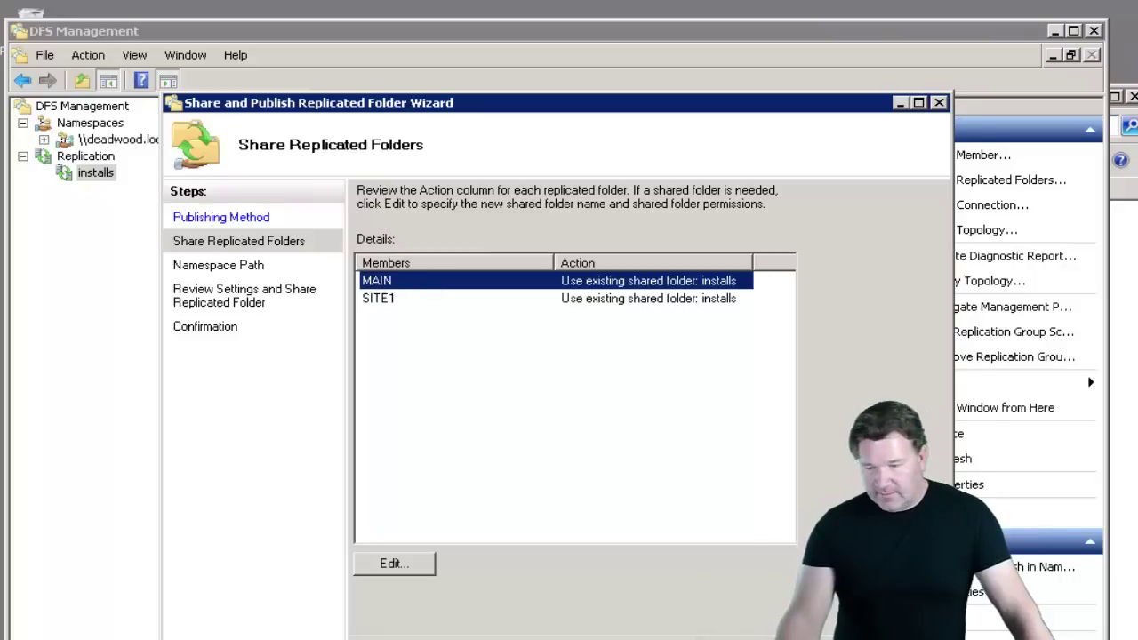
key(Return)
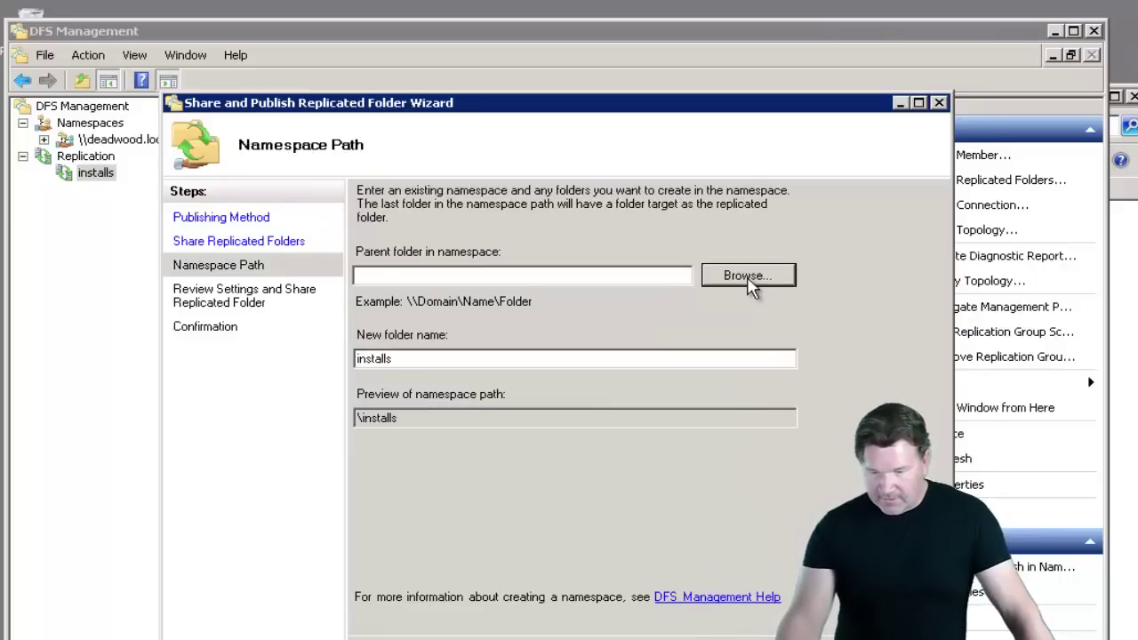
click(748, 277)
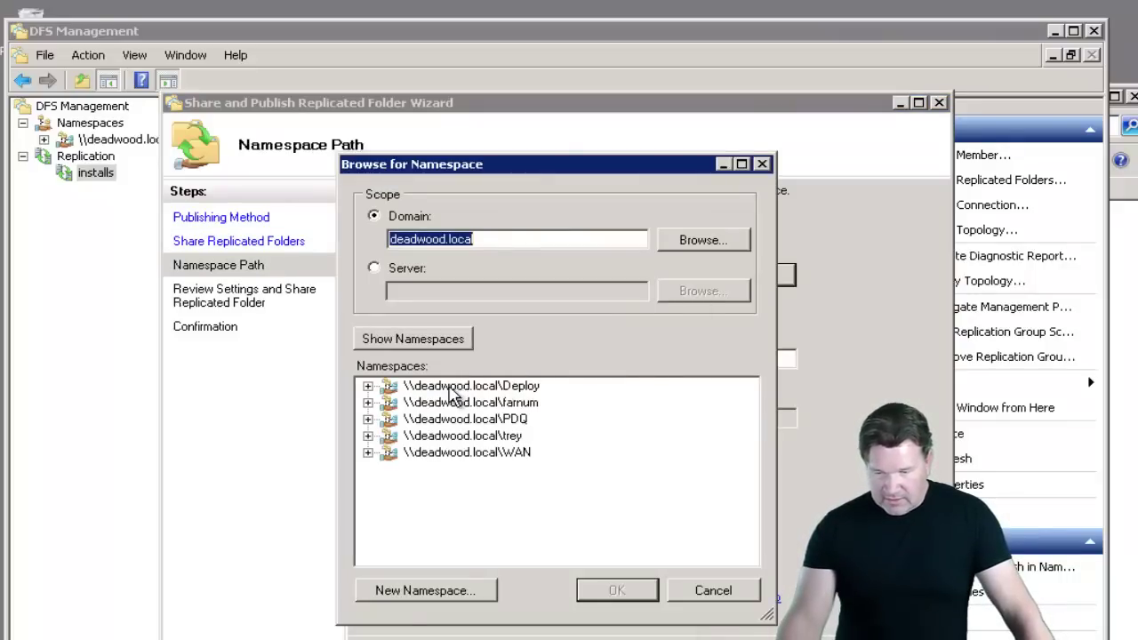
click(453, 392)
click(617, 592)
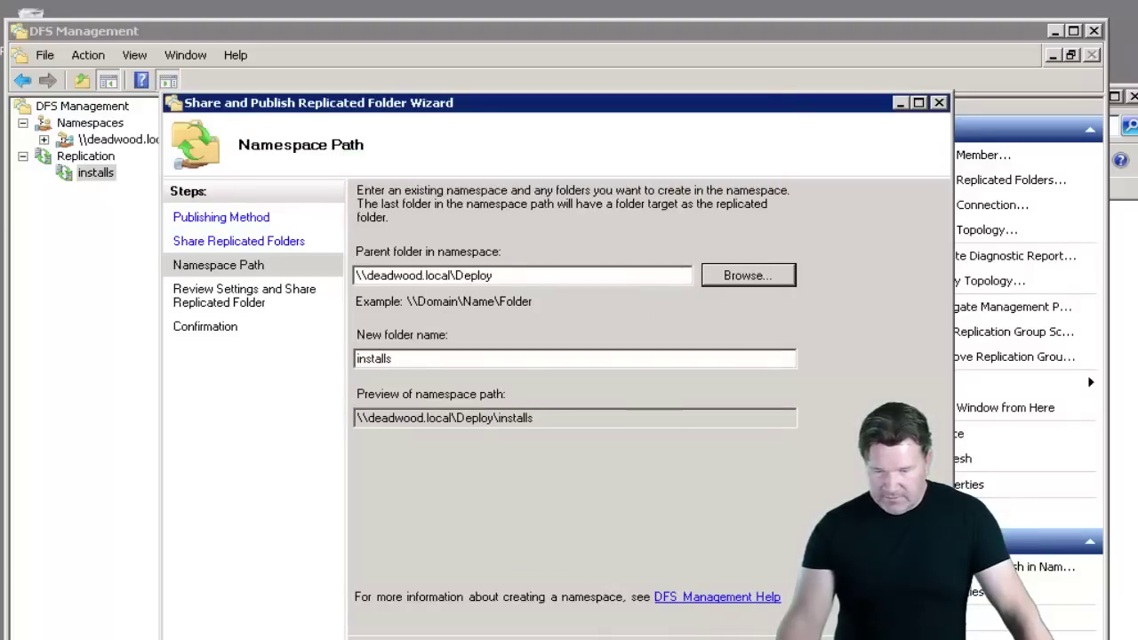
key(Return)
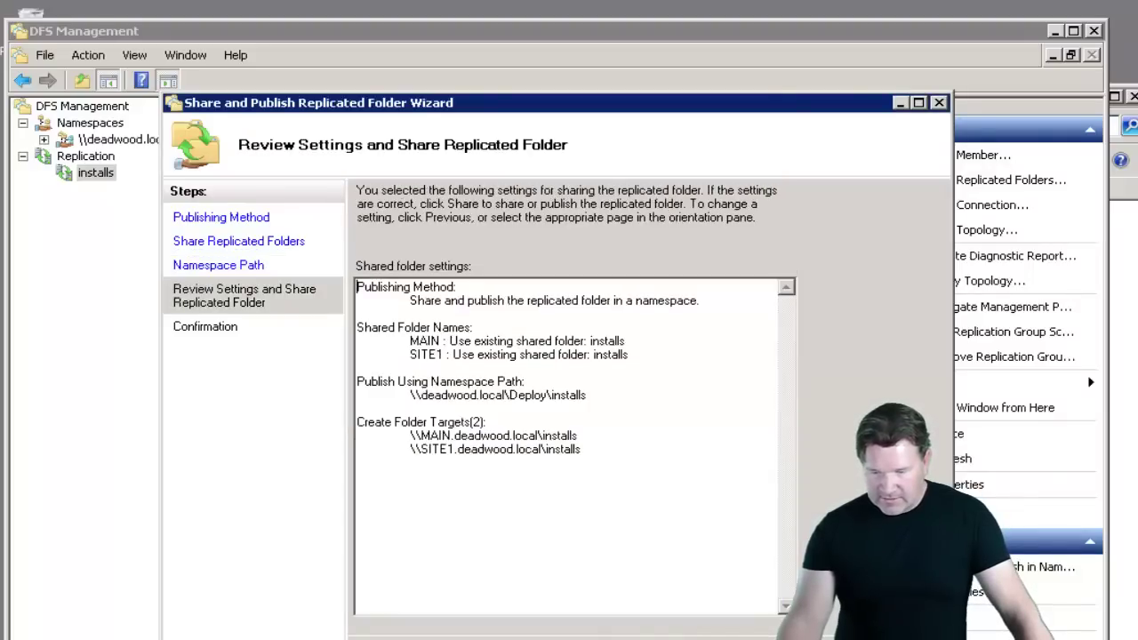
key(Return)
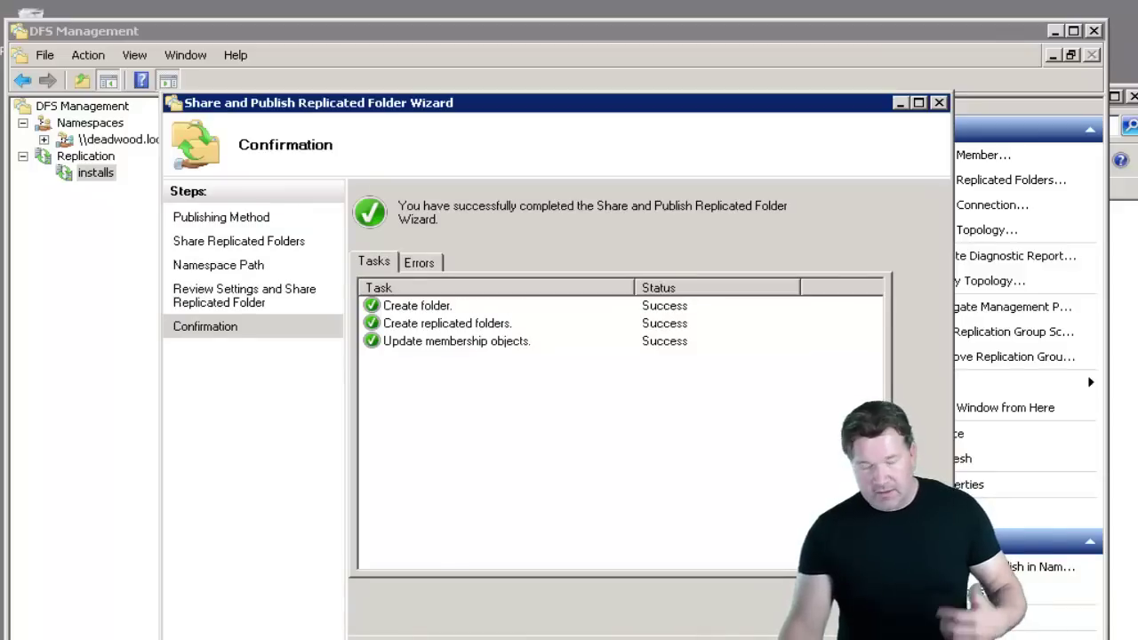
key(Return)
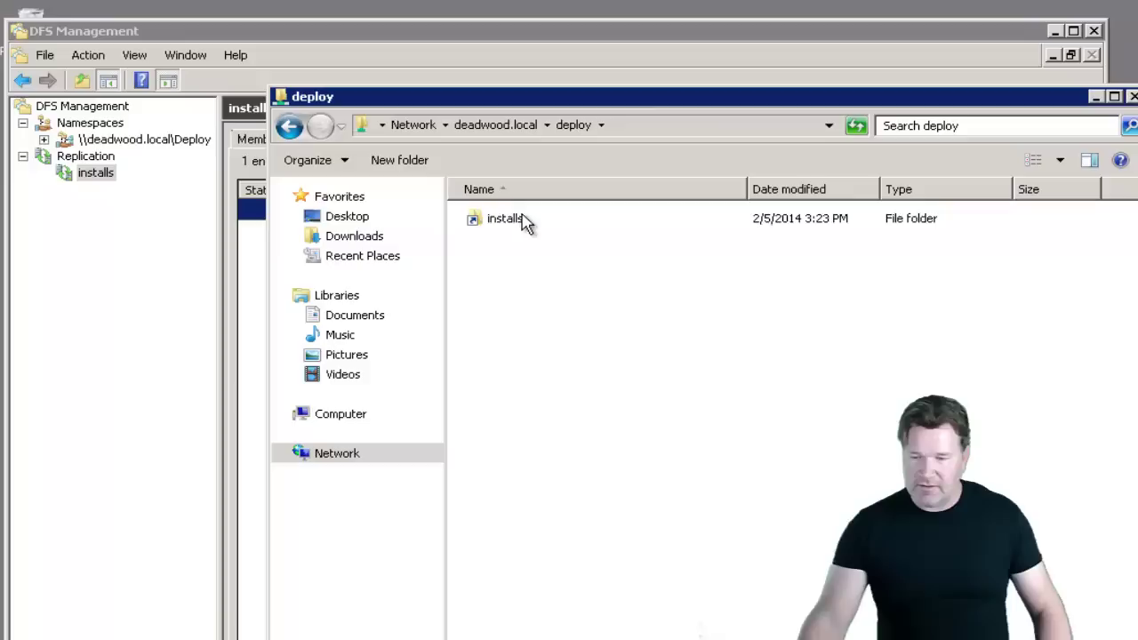
Open installs via \\deadwood.local\deploy and confirm the main-test document is inside
double_click(523, 219)
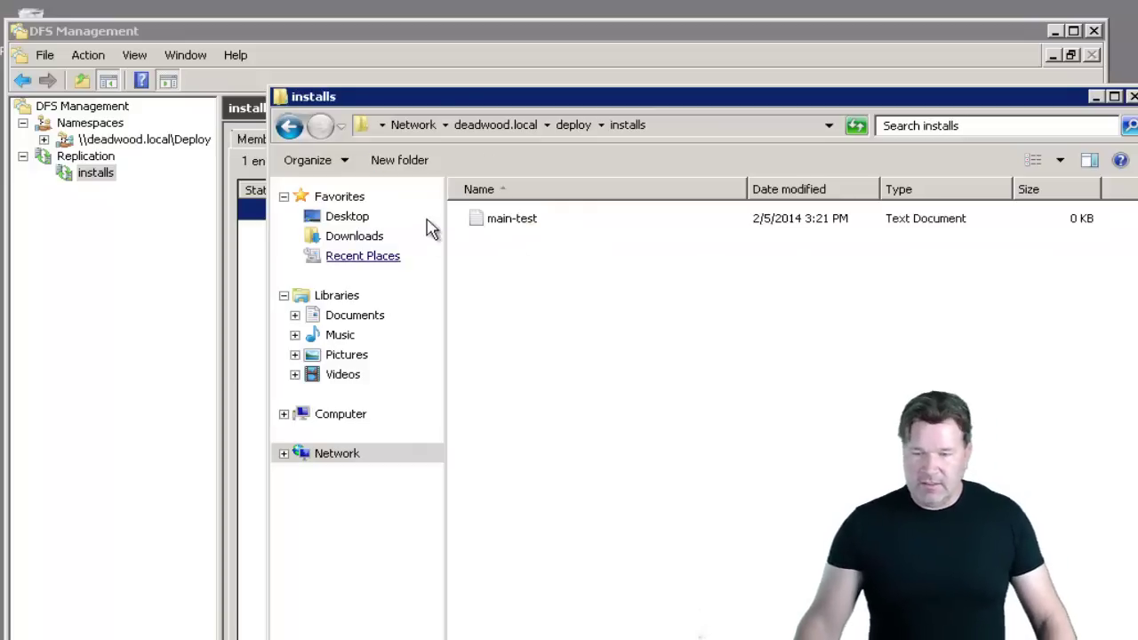
click(695, 128)
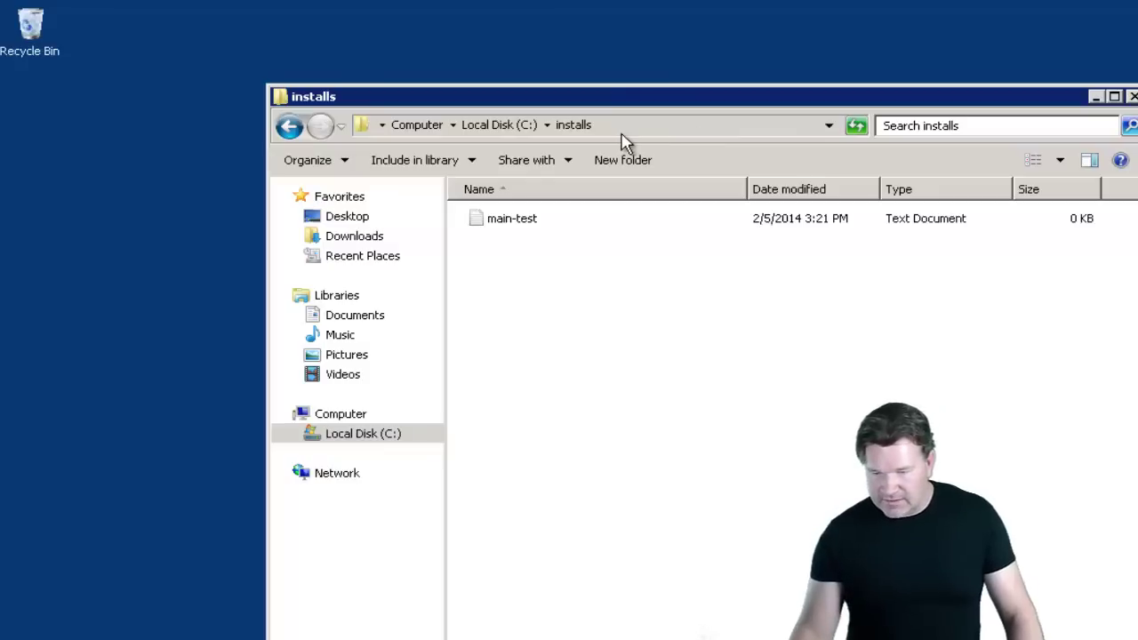
click(623, 132)
text(\de)
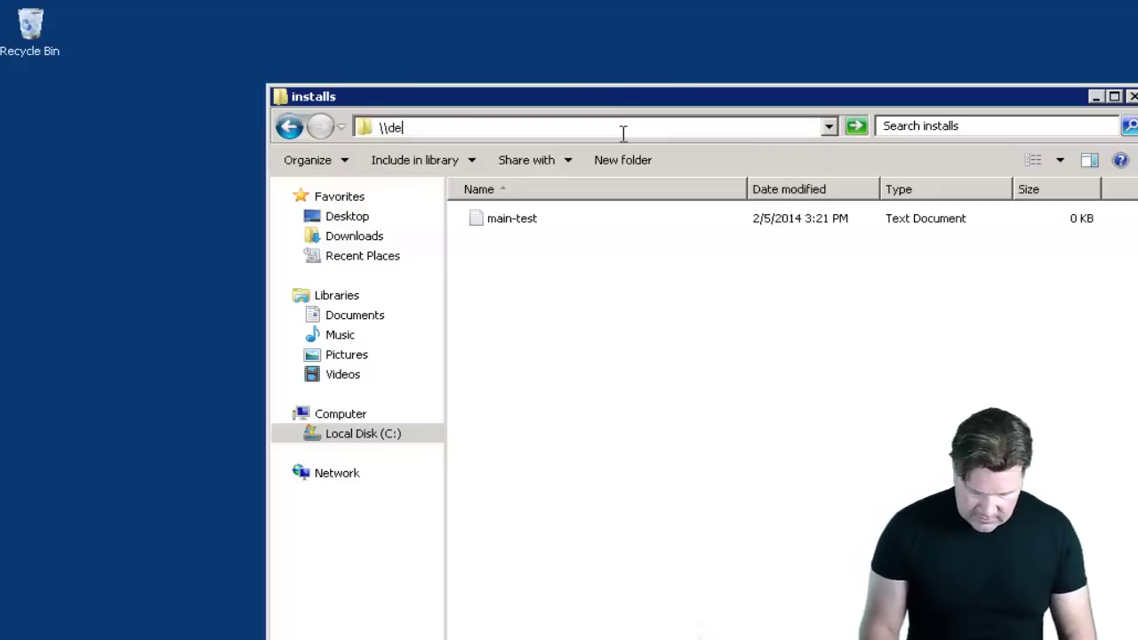
text(adw)
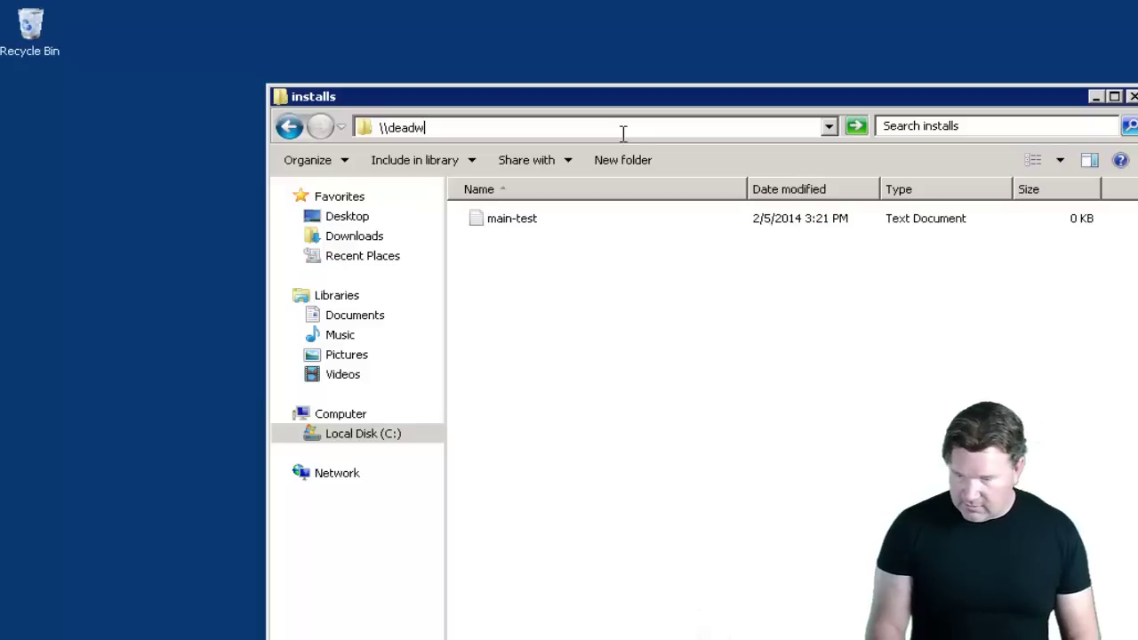
text(ood.loca)
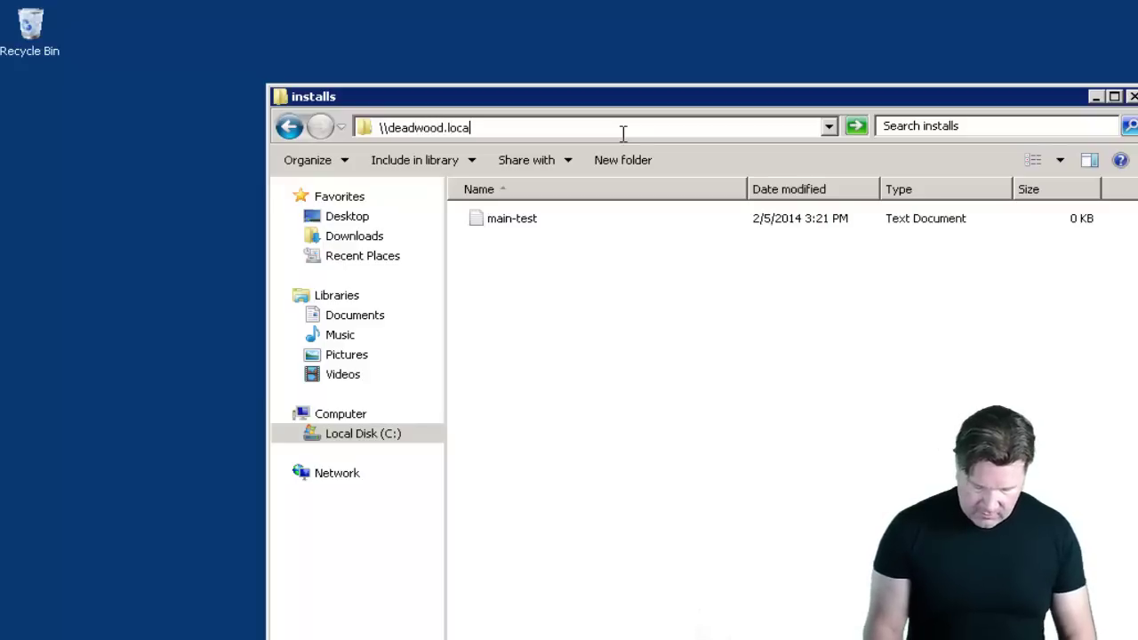
text(l\depl)
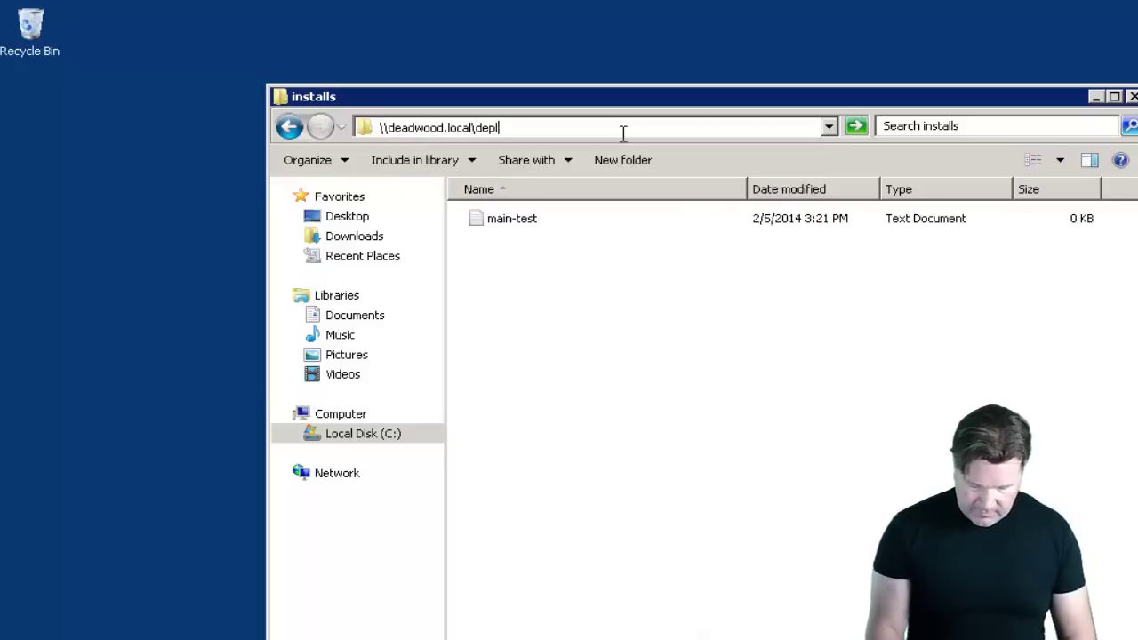
text(oy)
key(Return)
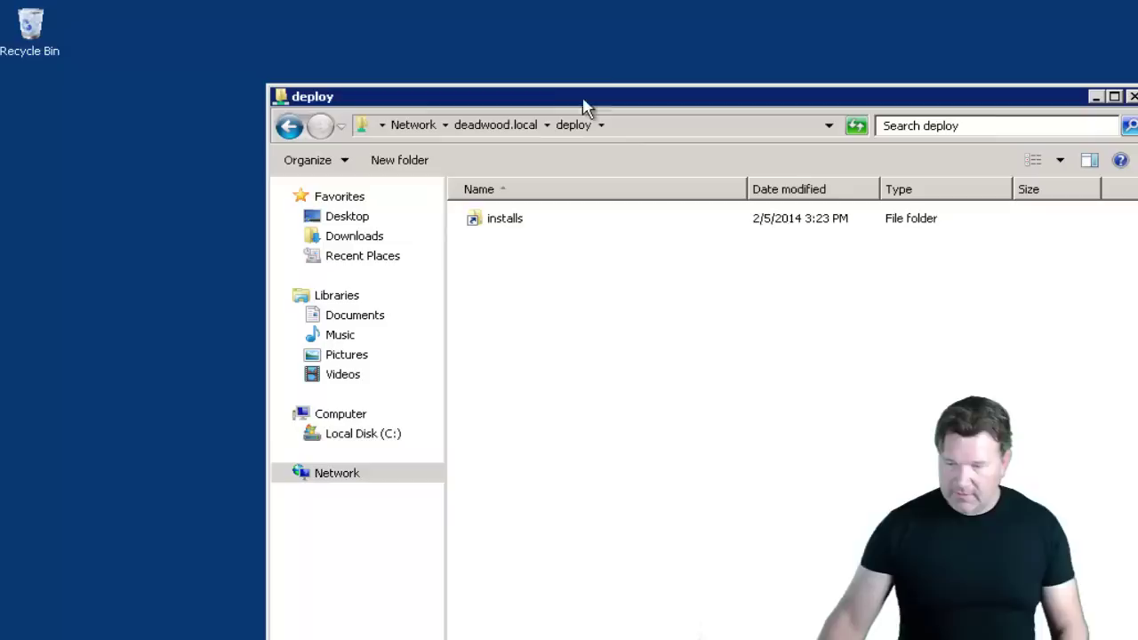
double_click(504, 224)
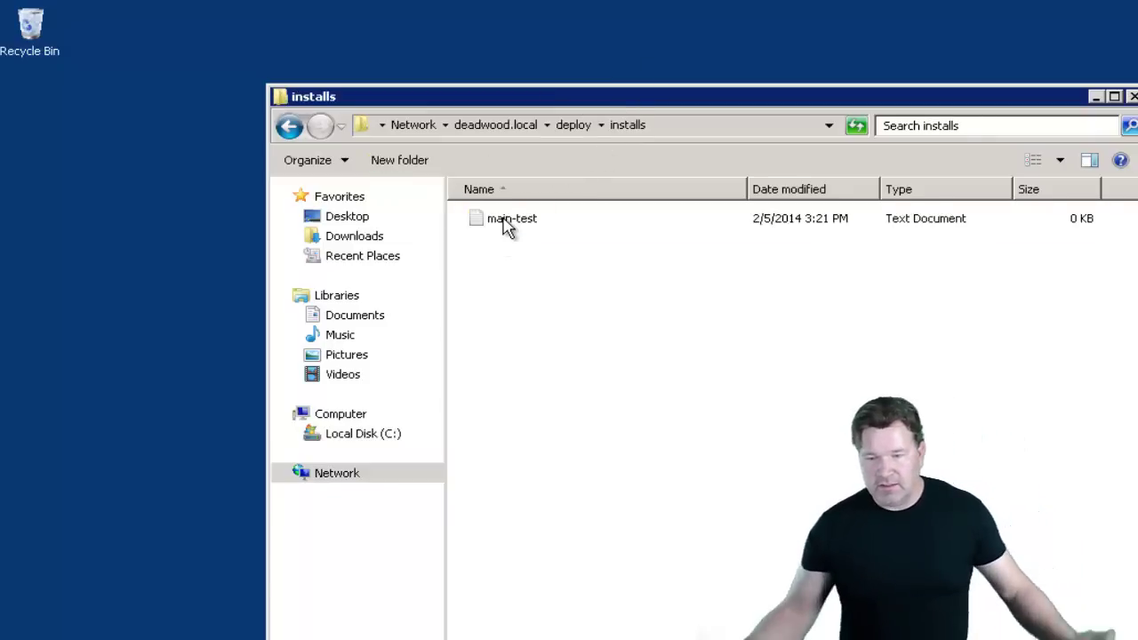